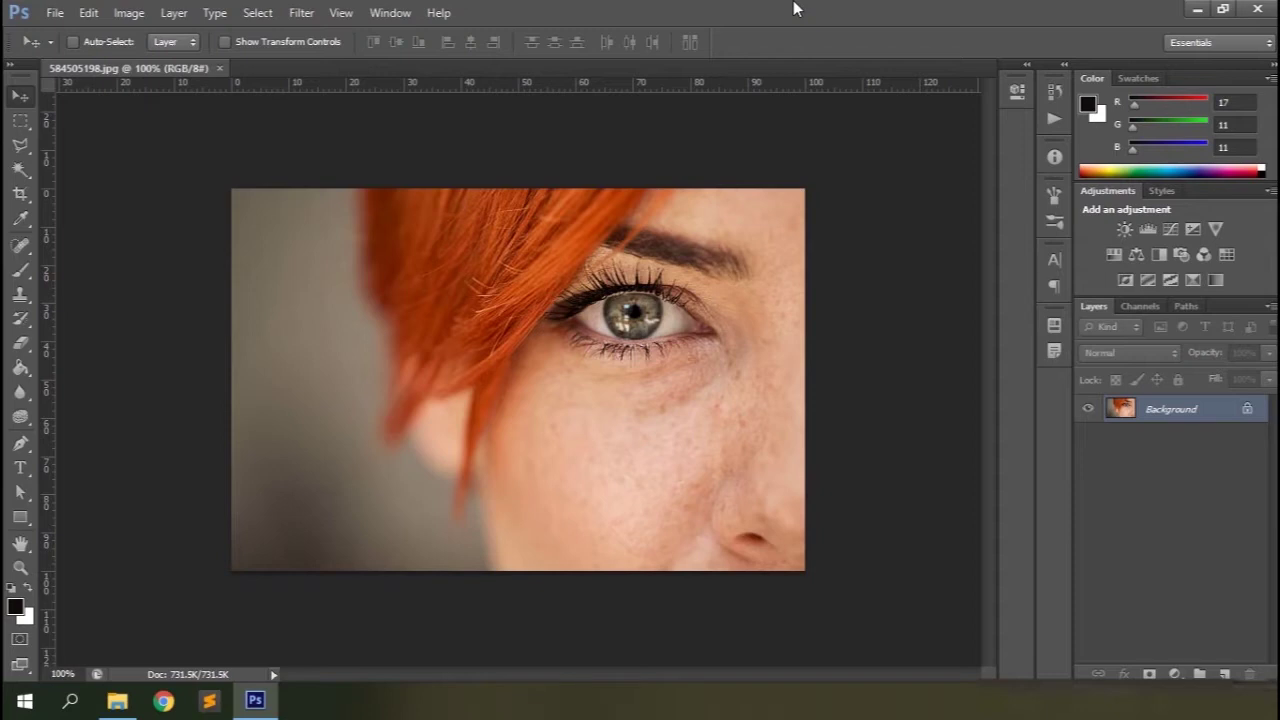
# Step: Fit the portrait to the window and select the Spot Healing Brush Tool
pyautogui.hotkey('ctrl', '0')
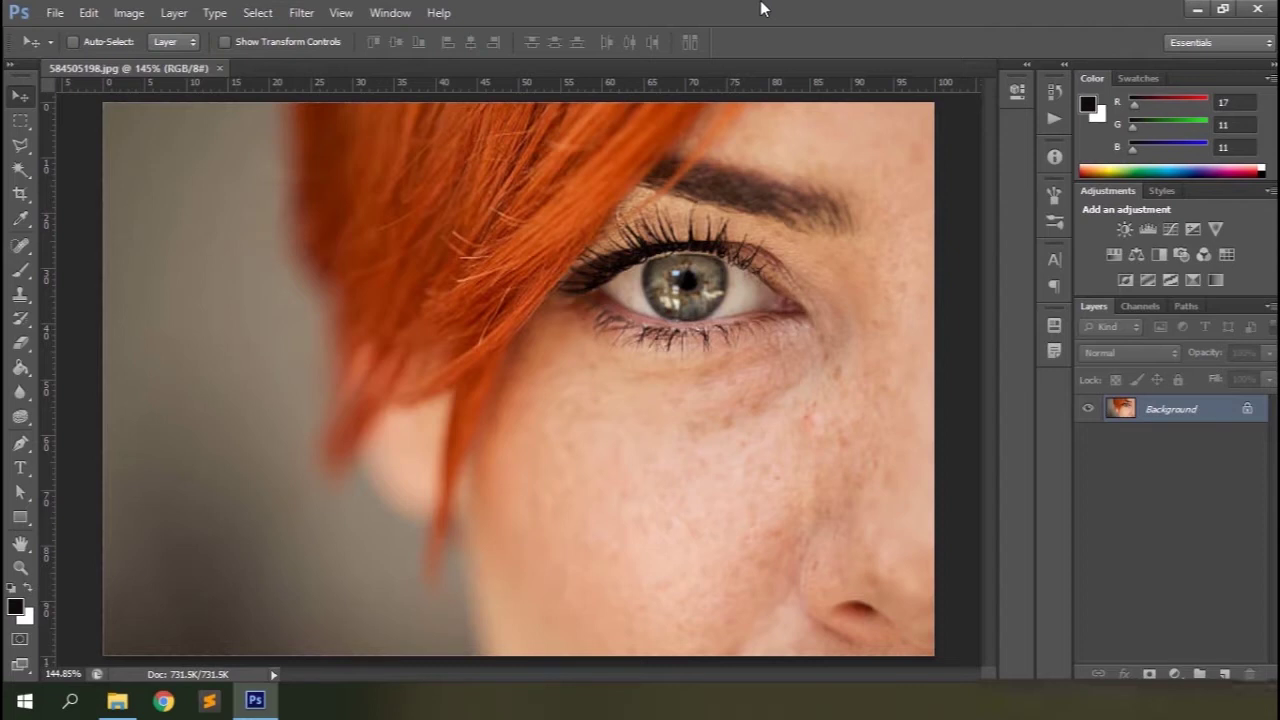
pyautogui.click(21, 245)
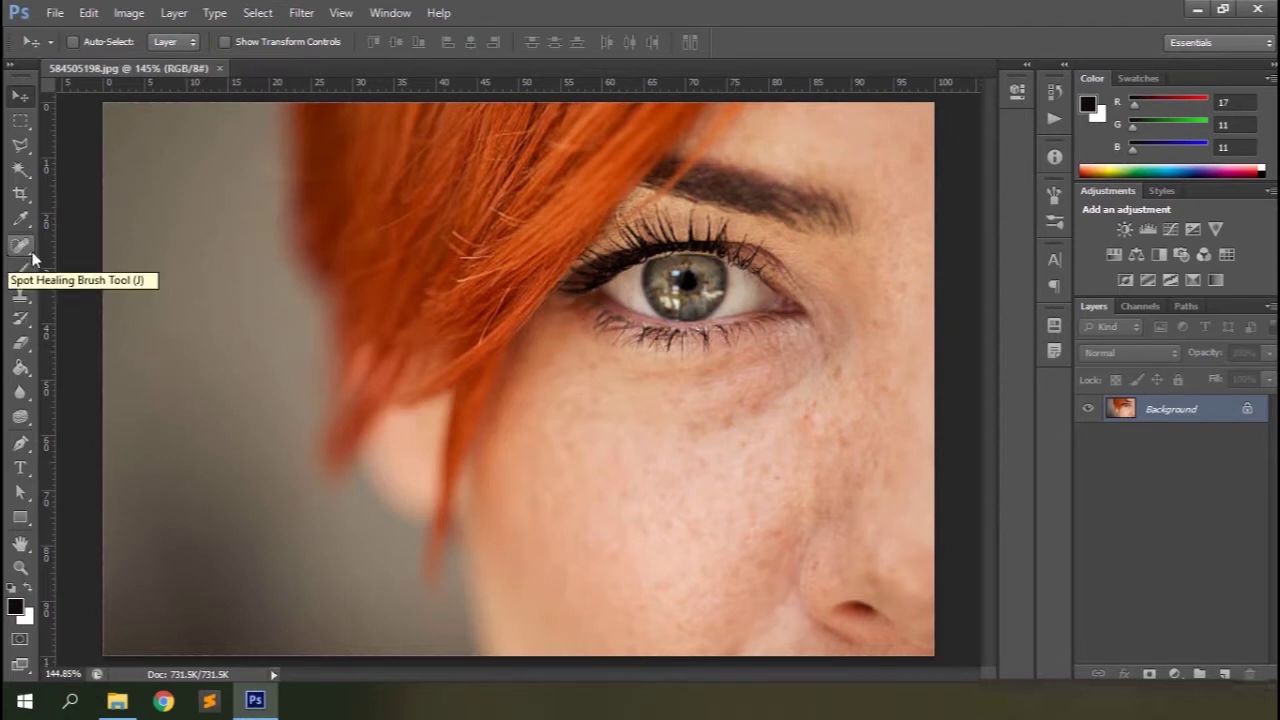
pyautogui.click(33, 258)
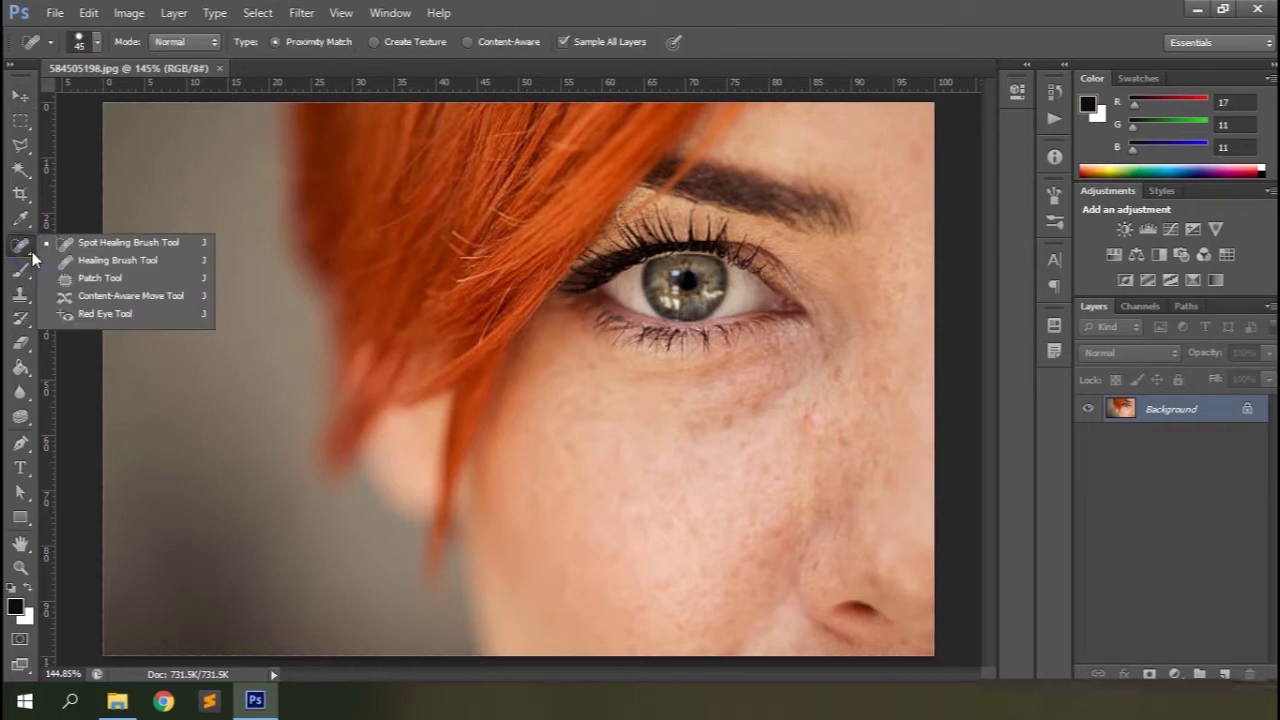
pyautogui.click(91, 250)
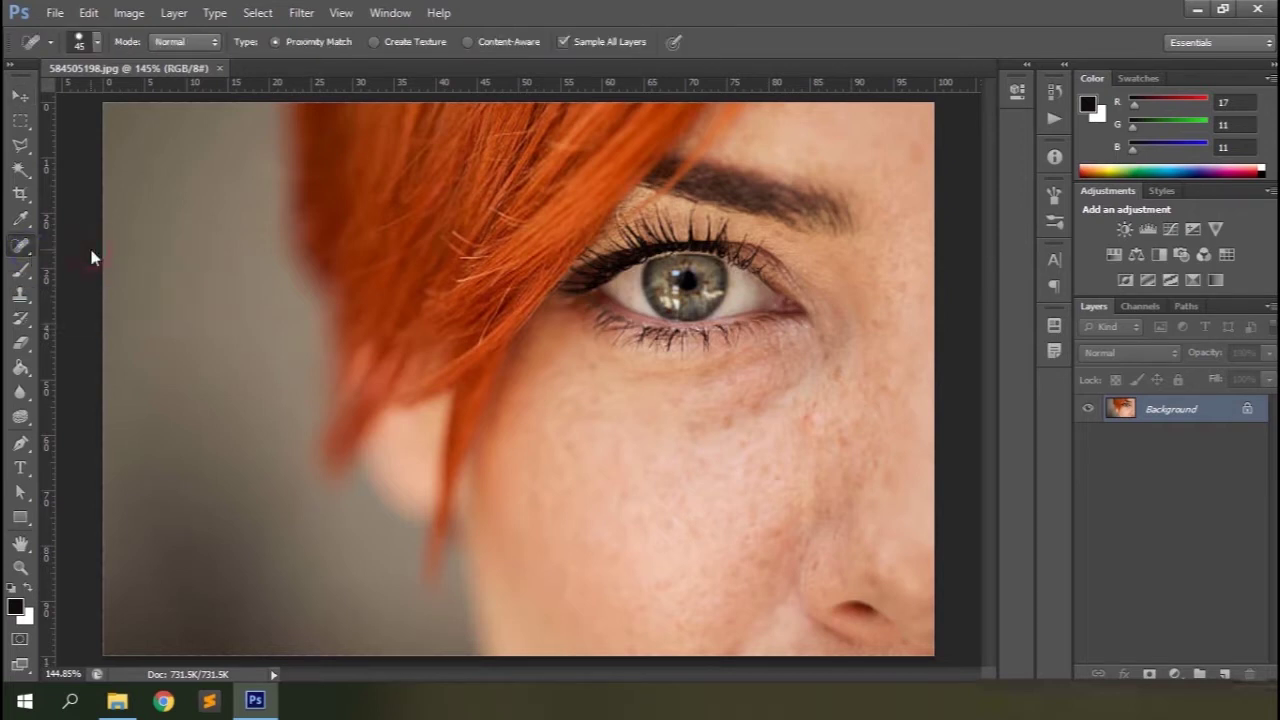
# Step: Set the healing brush size to 54 px and turn its pen-pressure size control Off
pyautogui.click(96, 44)
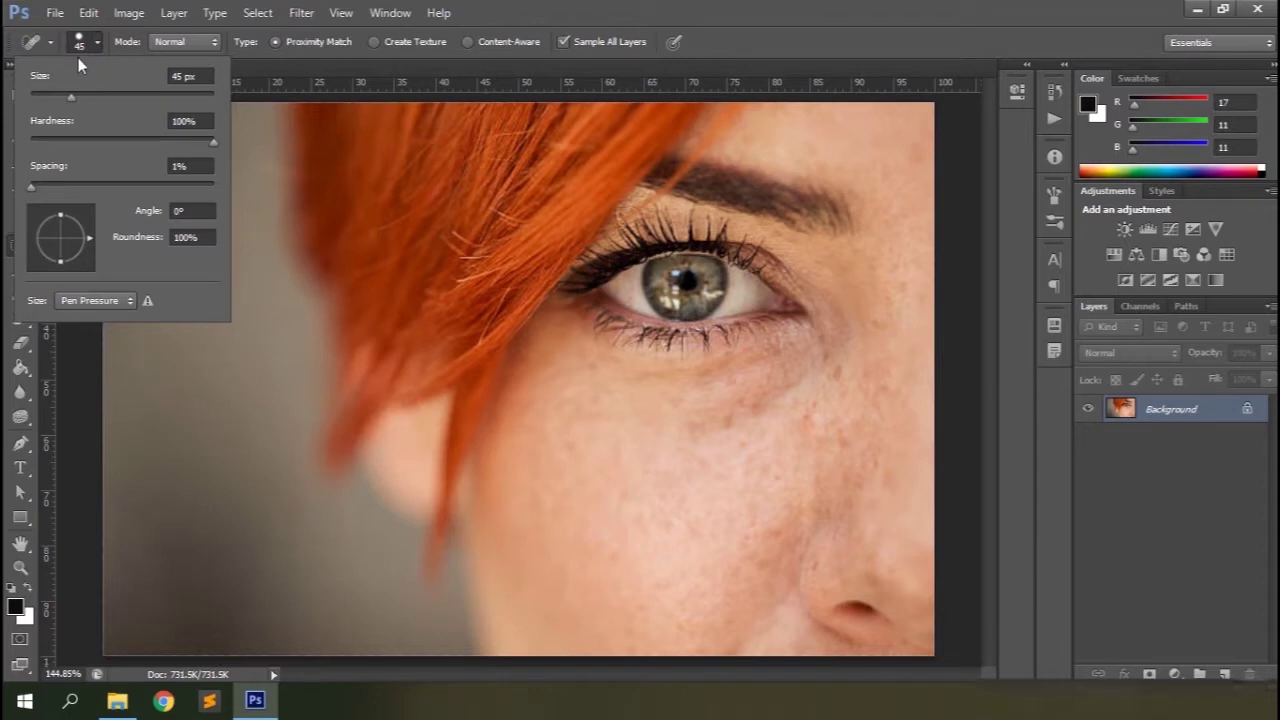
pyautogui.moveTo(71, 99); pyautogui.dragTo(92, 100)
pyautogui.moveTo(89, 93); pyautogui.dragTo(159, 98)
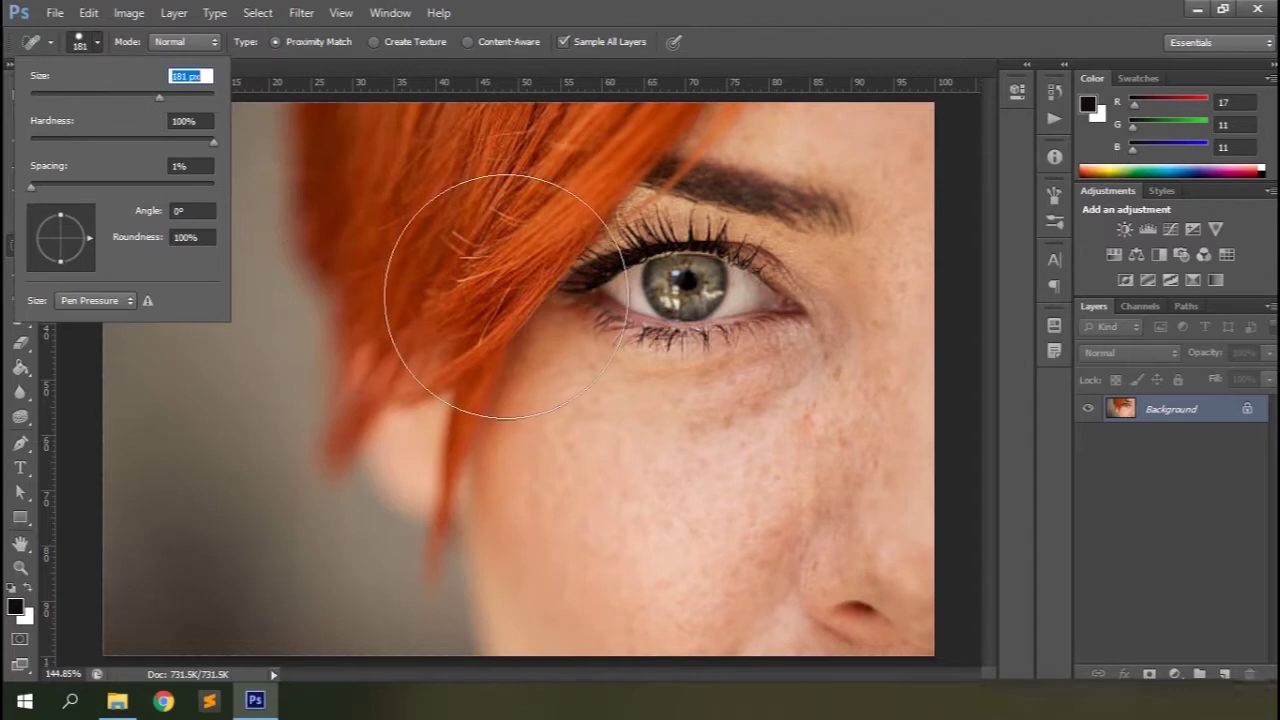
pyautogui.click(79, 96)
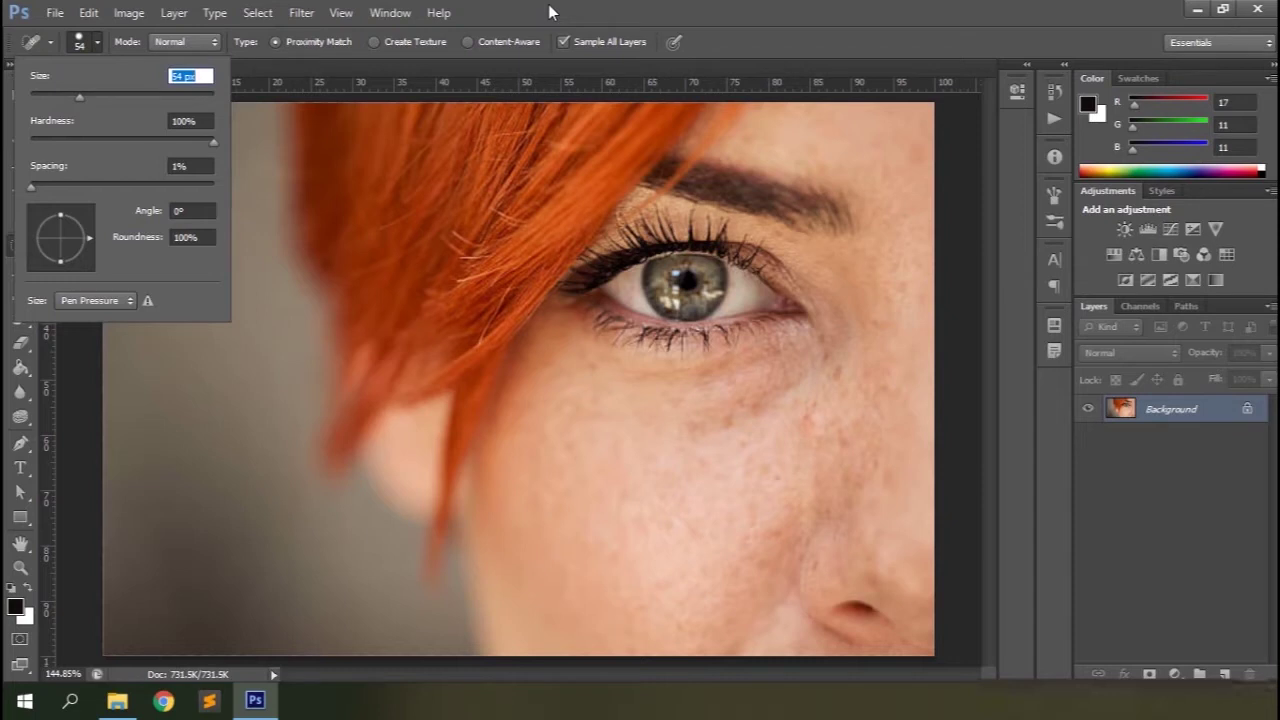
pyautogui.click(115, 300)
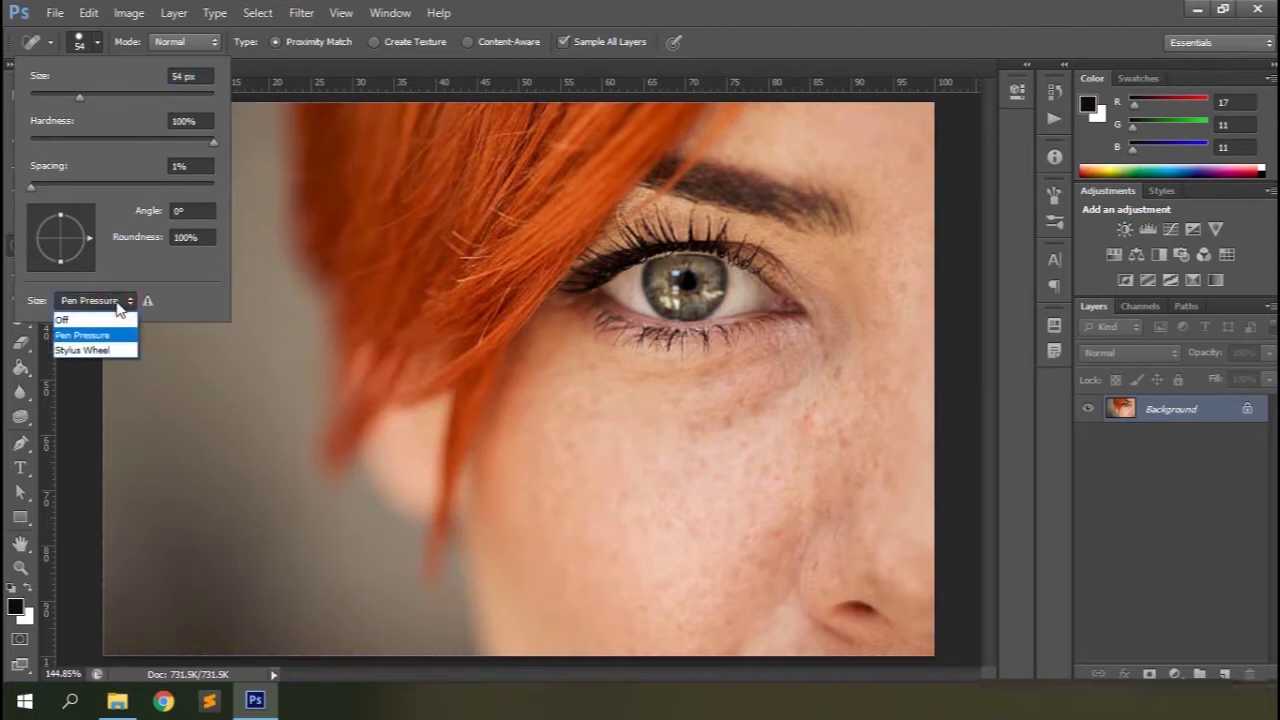
pyautogui.click(88, 320)
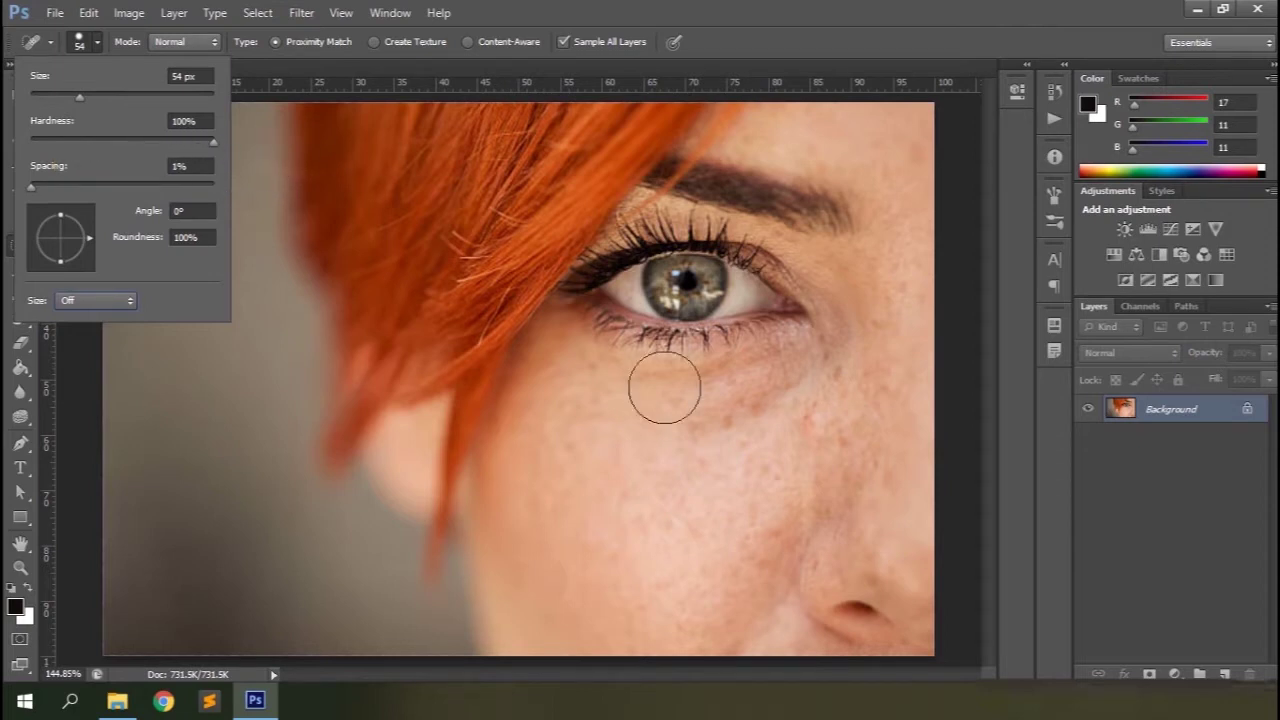
# Step: Add a new layer and try a hard healing stroke from the eyebrow across the eye to the cheek
pyautogui.click(1224, 673)
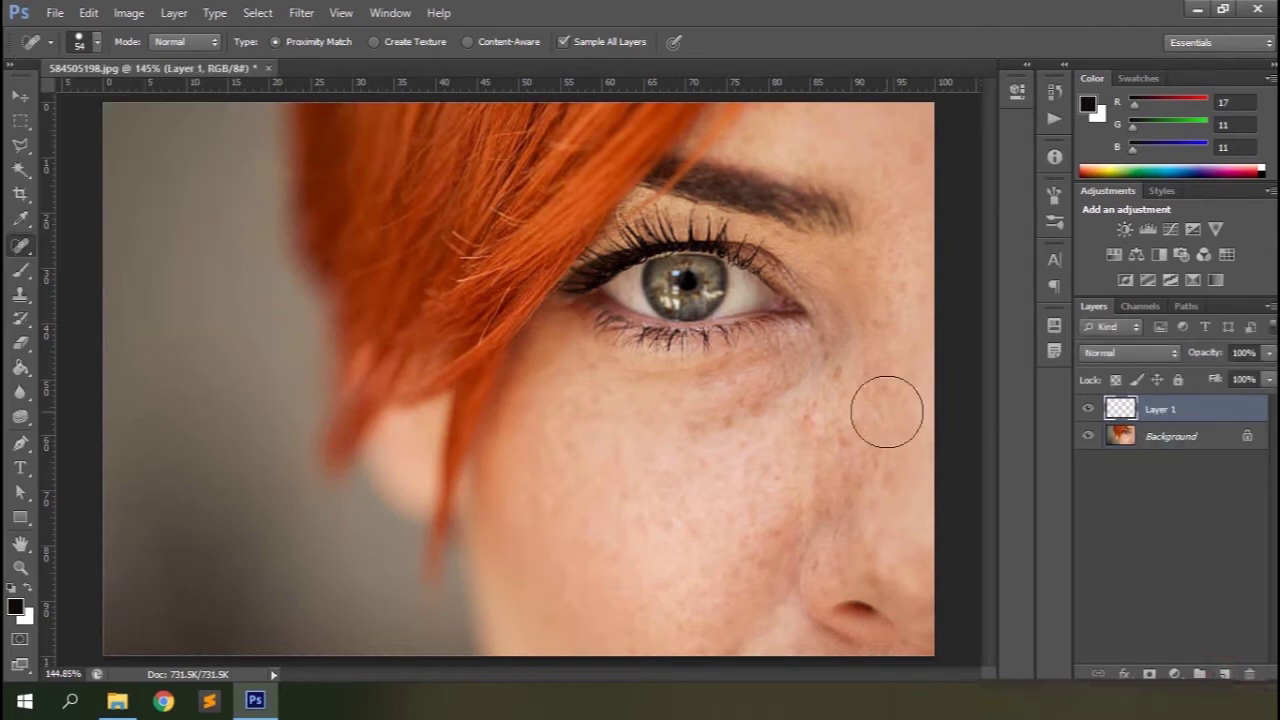
pyautogui.moveTo(812, 186)
pyautogui.mouseDown()
pyautogui.moveTo(694, 276)
pyautogui.moveTo(635, 376)
pyautogui.moveTo(576, 556)
pyautogui.moveTo(517, 567)
pyautogui.moveTo(465, 550)
pyautogui.mouseUp()
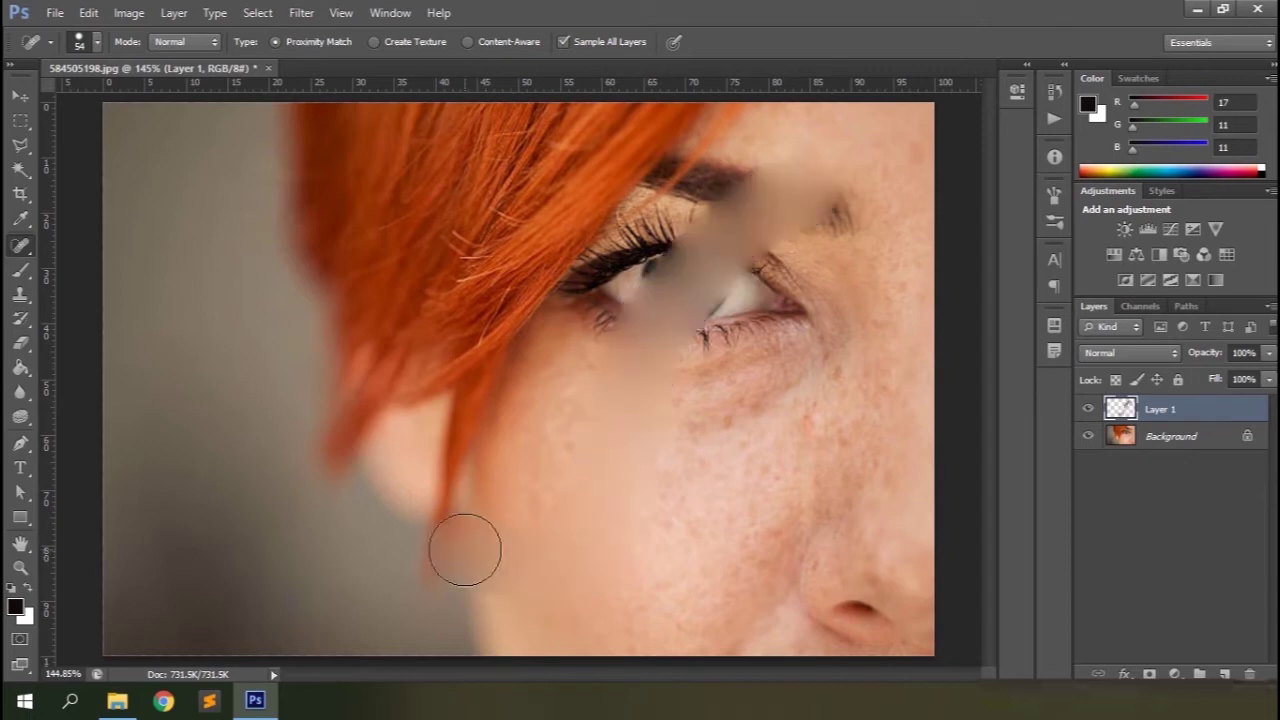
pyautogui.hotkey('ctrl', 'z')
# Step: Lower the brush hardness to 0% and try soft healing strokes across the hair and eye
pyautogui.click(96, 42)
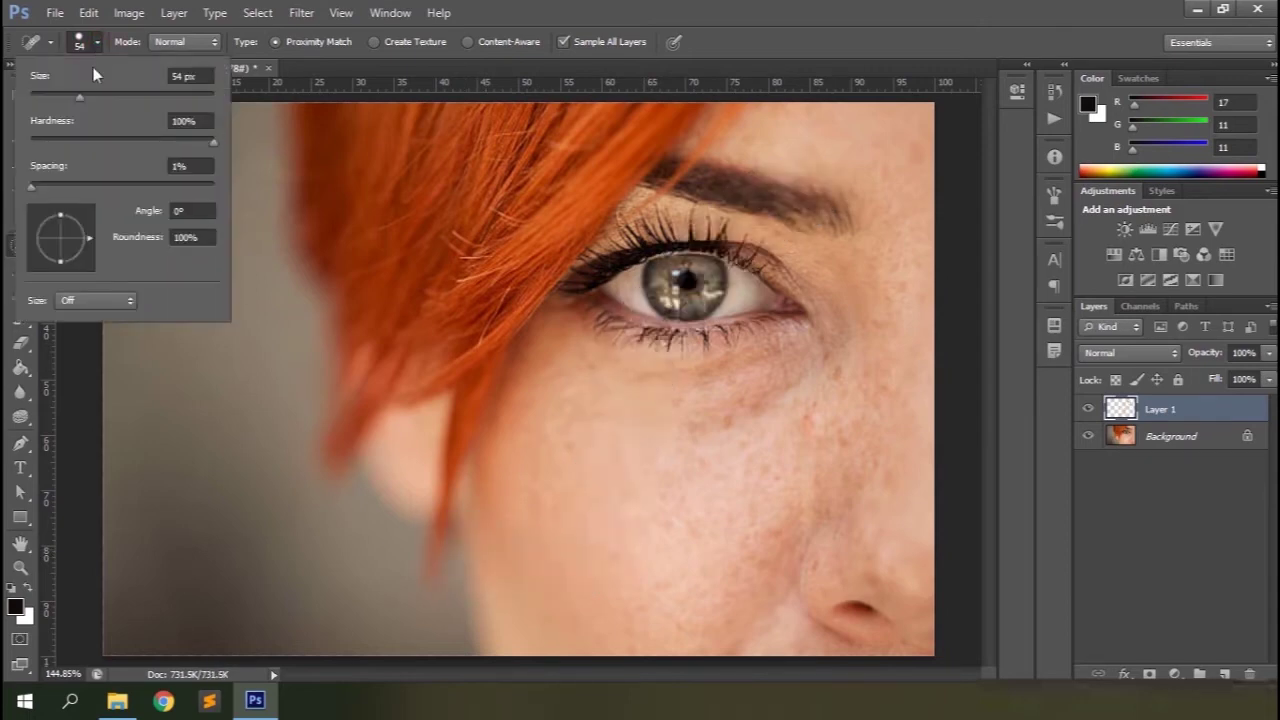
pyautogui.moveTo(210, 140); pyautogui.dragTo(26, 140)
pyautogui.moveTo(740, 180)
pyautogui.mouseDown()
pyautogui.moveTo(609, 346)
pyautogui.moveTo(537, 502)
pyautogui.moveTo(397, 466)
pyautogui.moveTo(400, 289)
pyautogui.moveTo(251, 313)
pyautogui.mouseUp()
pyautogui.hotkey('ctrl', 'z')
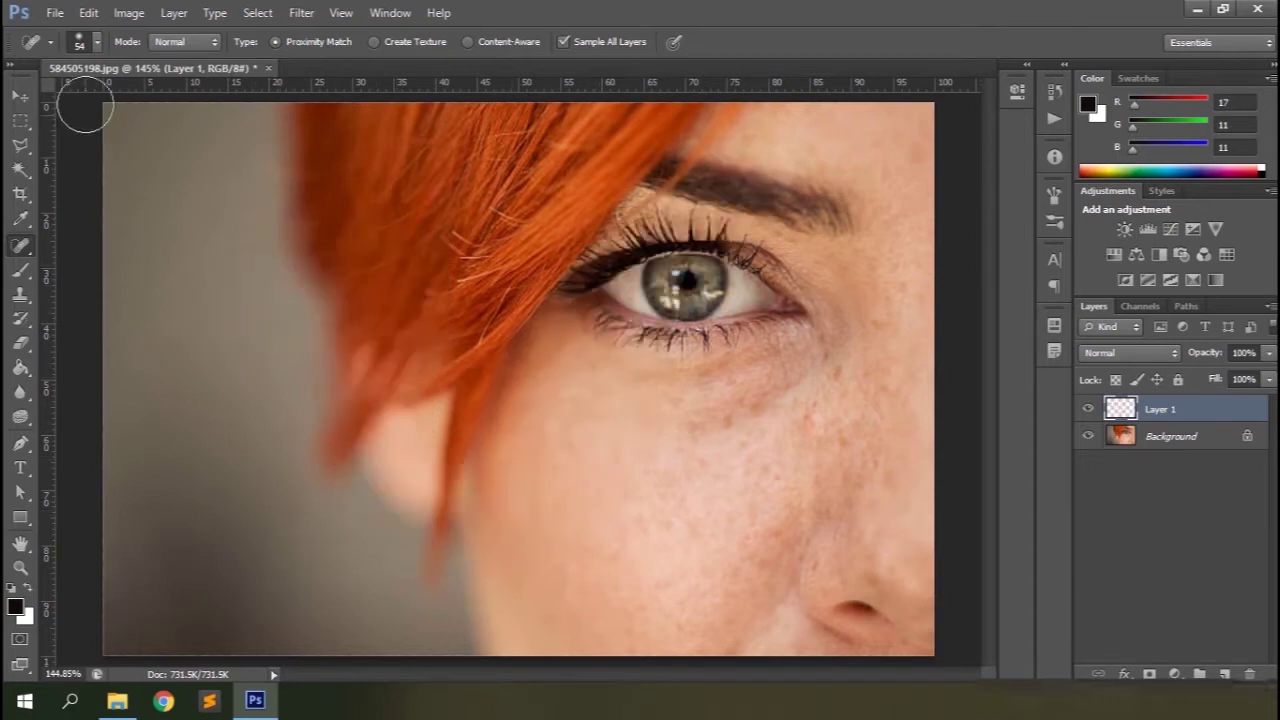
pyautogui.click(94, 44)
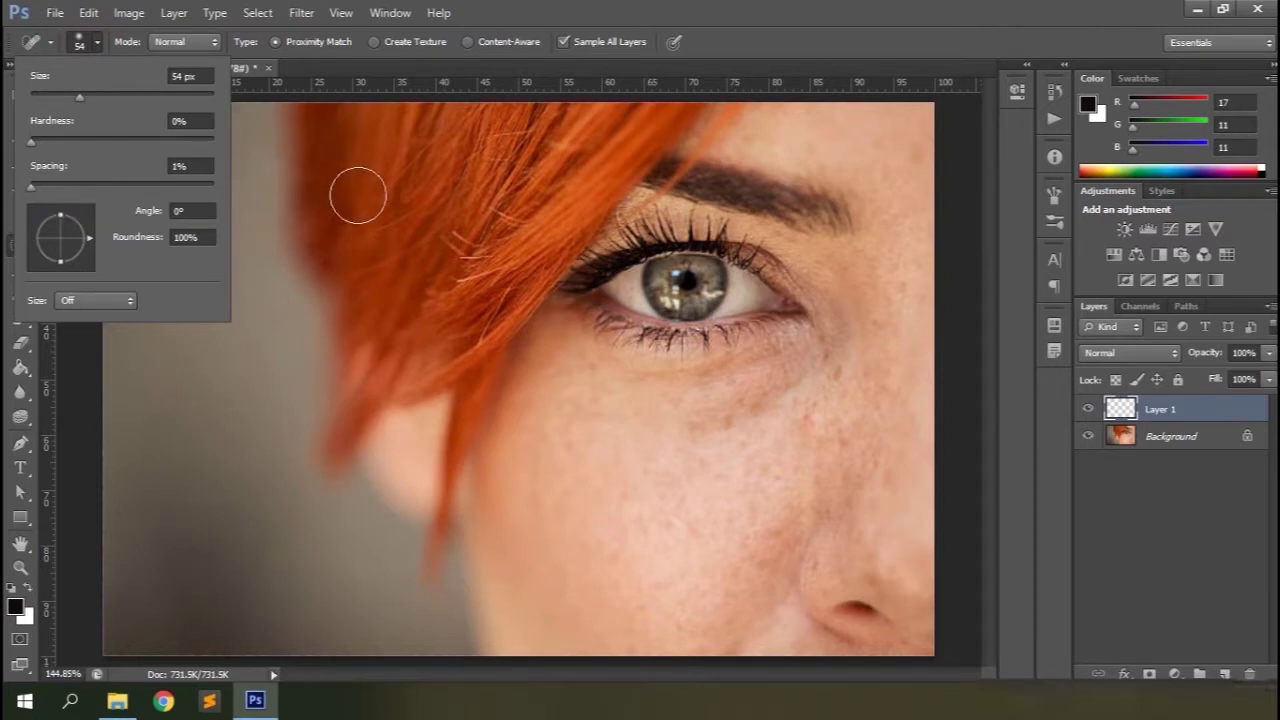
pyautogui.click(354, 191)
pyautogui.moveTo(354, 191)
pyautogui.mouseDown()
pyautogui.moveTo(425, 334)
pyautogui.moveTo(457, 374)
pyautogui.moveTo(510, 398)
pyautogui.moveTo(583, 402)
pyautogui.moveTo(757, 251)
pyautogui.mouseUp()
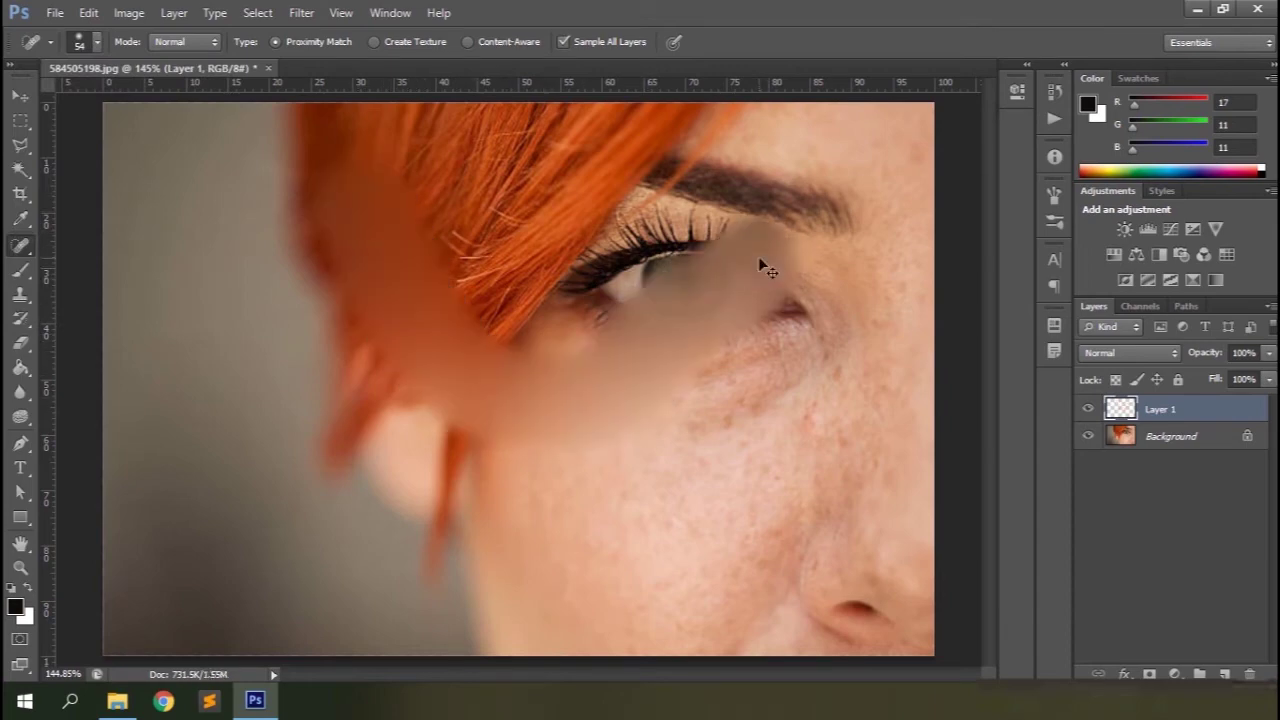
# Step: Set the brush to 92% spacing and 100% hardness, and try a curved stroke from the hair over the cheek into the background
pyautogui.click(100, 42)
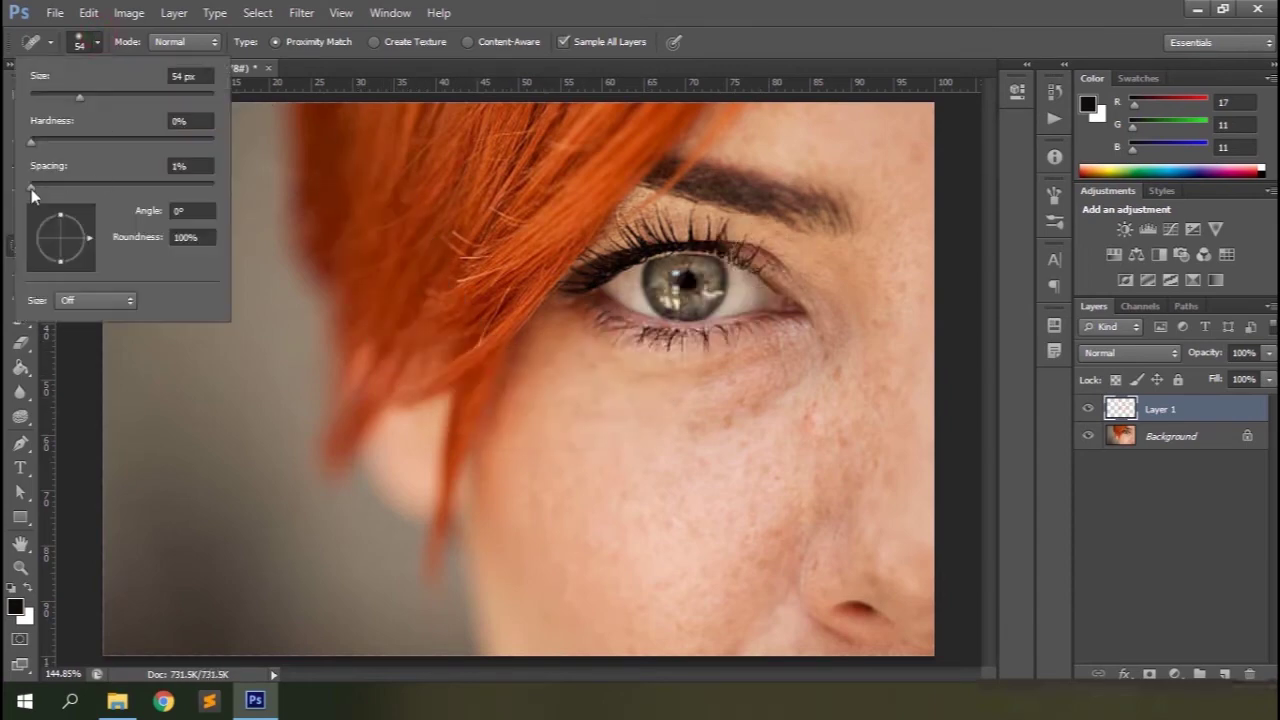
pyautogui.moveTo(30, 186); pyautogui.dragTo(114, 186)
pyautogui.moveTo(32, 139); pyautogui.dragTo(214, 141)
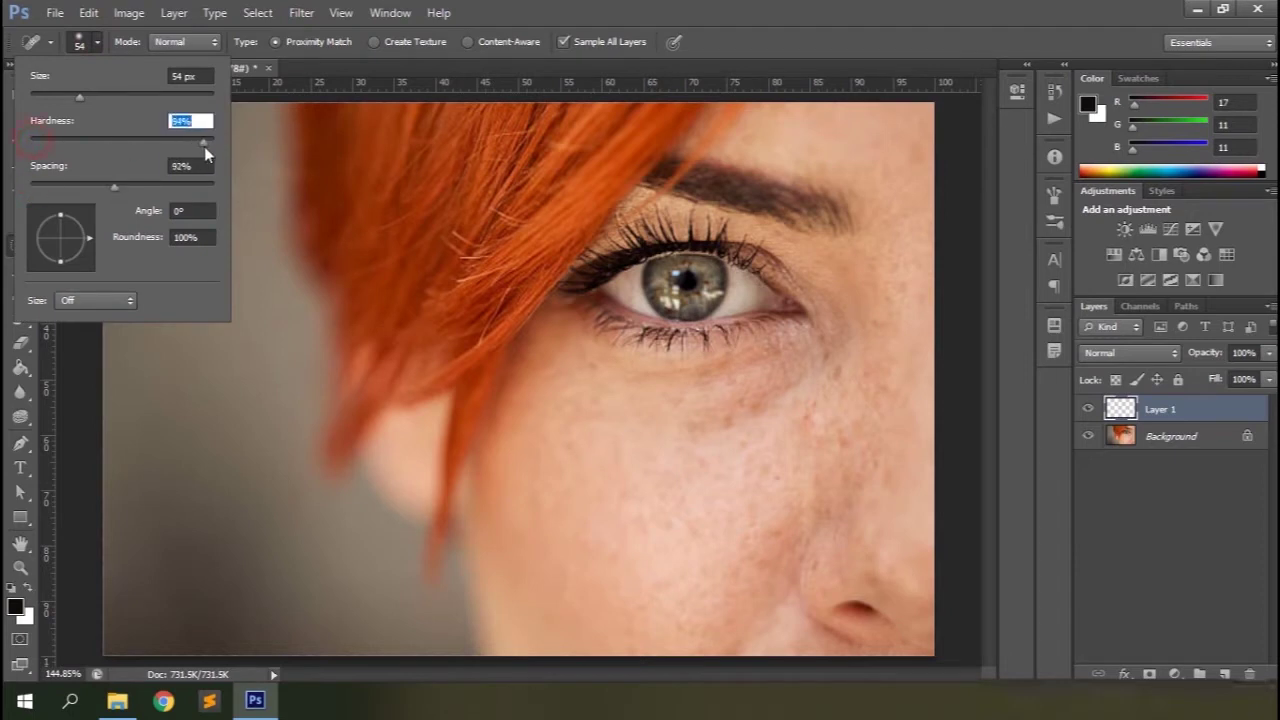
pyautogui.moveTo(420, 196)
pyautogui.mouseDown()
pyautogui.moveTo(402, 240)
pyautogui.moveTo(396, 365)
pyautogui.moveTo(587, 449)
pyautogui.moveTo(610, 512)
pyautogui.moveTo(551, 567)
pyautogui.moveTo(400, 553)
pyautogui.moveTo(271, 516)
pyautogui.moveTo(228, 530)
pyautogui.mouseUp()
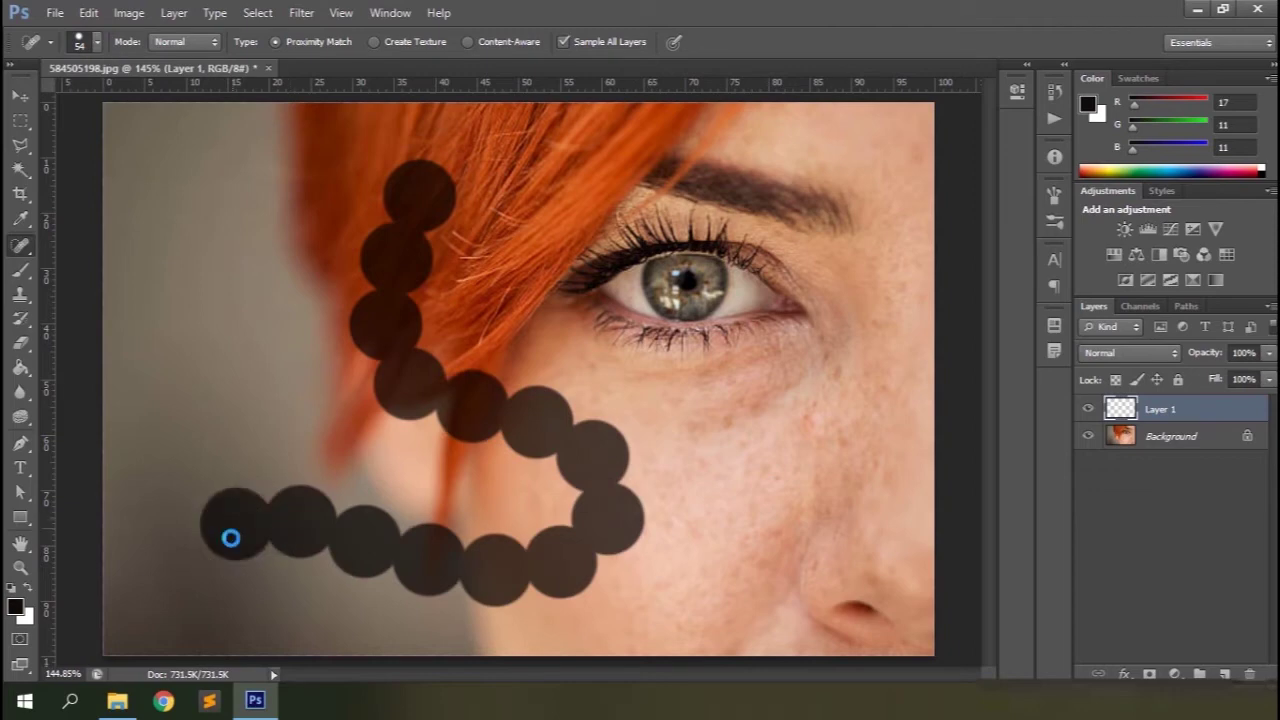
# Step: Adjust the brush spacing and try another healing stroke from the hair towards the cheek
pyautogui.click(88, 42)
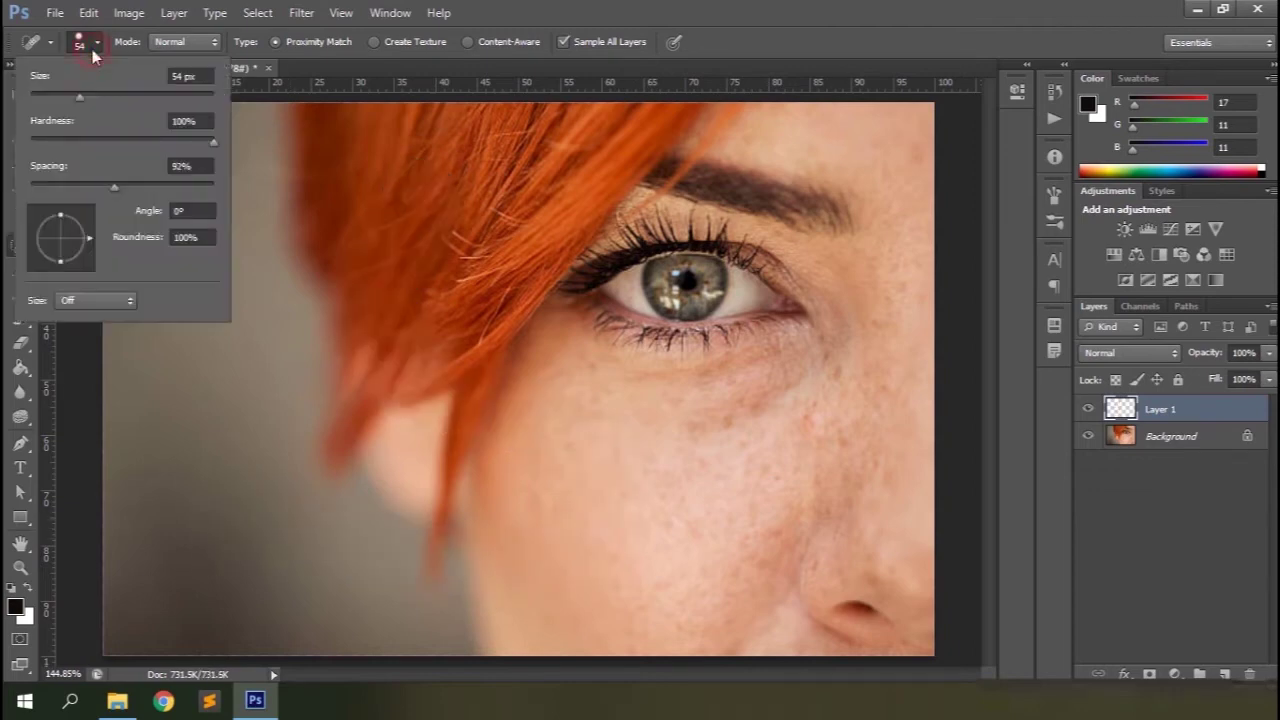
pyautogui.click(107, 185)
pyautogui.moveTo(394, 199)
pyautogui.mouseDown()
pyautogui.moveTo(651, 521)
pyautogui.moveTo(376, 524)
pyautogui.moveTo(201, 341)
pyautogui.moveTo(183, 228)
pyautogui.moveTo(340, 355)
pyautogui.moveTo(600, 237)
pyautogui.moveTo(680, 400)
pyautogui.moveTo(740, 436)
pyautogui.mouseUp()
# Step: Set the brush spacing to 1%, flatten the tip into an ellipse, and try a stroke across the hair, eye and cheek
pyautogui.click(100, 45)
pyautogui.moveTo(126, 246); pyautogui.dragTo(66, 242)
pyautogui.moveTo(187, 192); pyautogui.dragTo(28, 194)
pyautogui.press('Return')
pyautogui.moveTo(267, 280)
pyautogui.mouseDown()
pyautogui.moveTo(480, 489)
pyautogui.moveTo(728, 508)
pyautogui.moveTo(430, 240)
pyautogui.moveTo(172, 303)
pyautogui.moveTo(210, 405)
pyautogui.mouseUp()
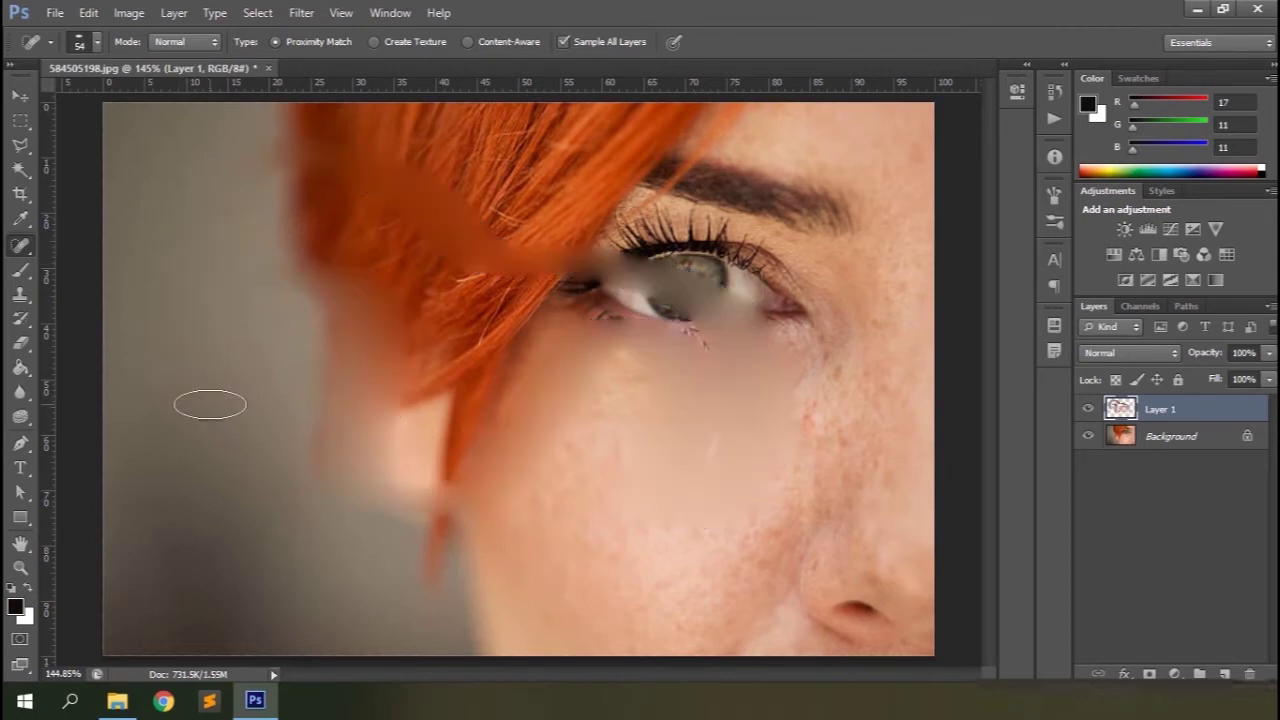
# Step: Restore the brush tip's roundness to 100%
pyautogui.click(85, 42)
pyautogui.moveTo(140, 237); pyautogui.dragTo(228, 237)
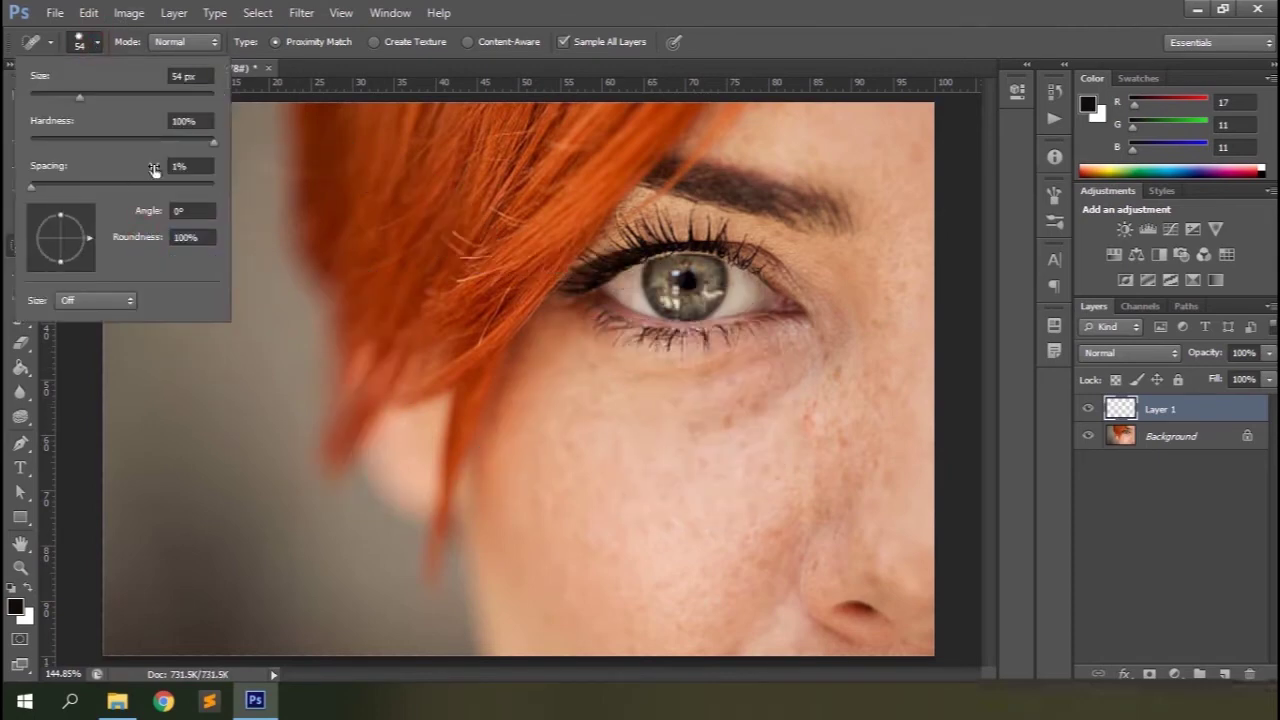
pyautogui.press('Return')
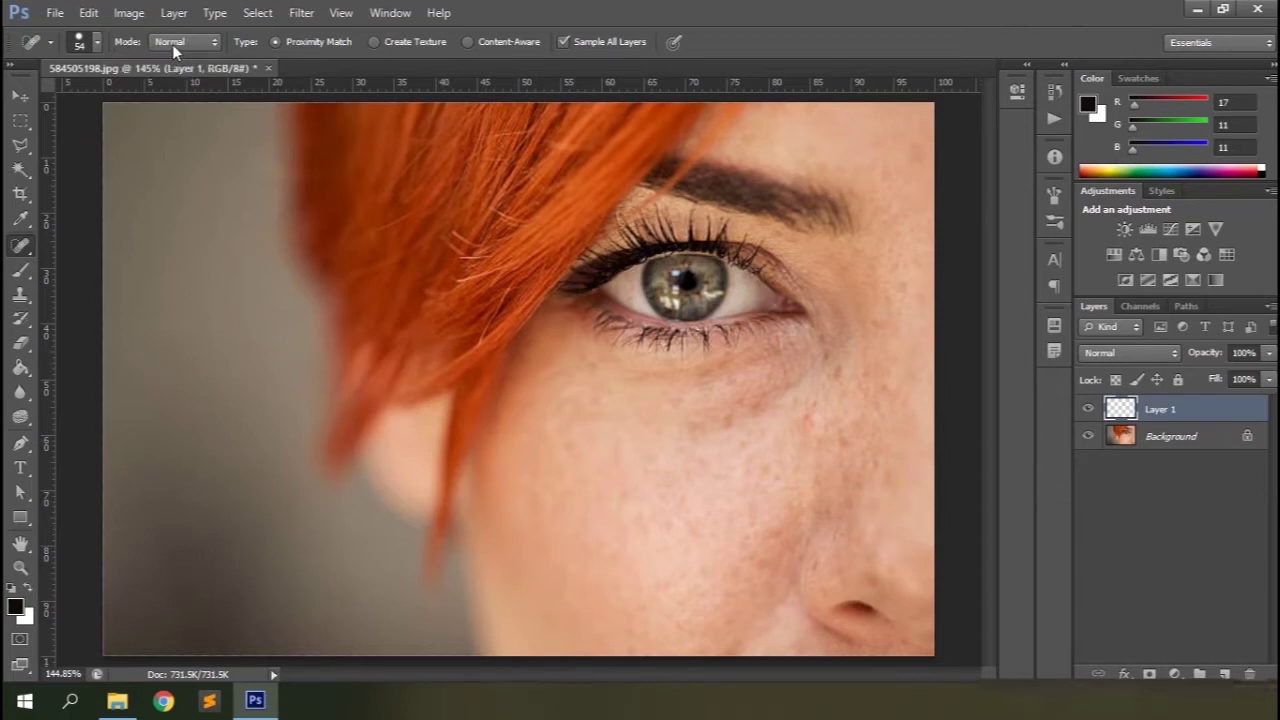
# Step: Try healing strokes across the hair and cheek in Normal mode and in Replace mode
pyautogui.moveTo(240, 268)
pyautogui.mouseDown()
pyautogui.moveTo(340, 223)
pyautogui.moveTo(388, 290)
pyautogui.moveTo(354, 406)
pyautogui.moveTo(407, 436)
pyautogui.moveTo(534, 412)
pyautogui.moveTo(615, 421)
pyautogui.moveTo(623, 519)
pyautogui.mouseUp()
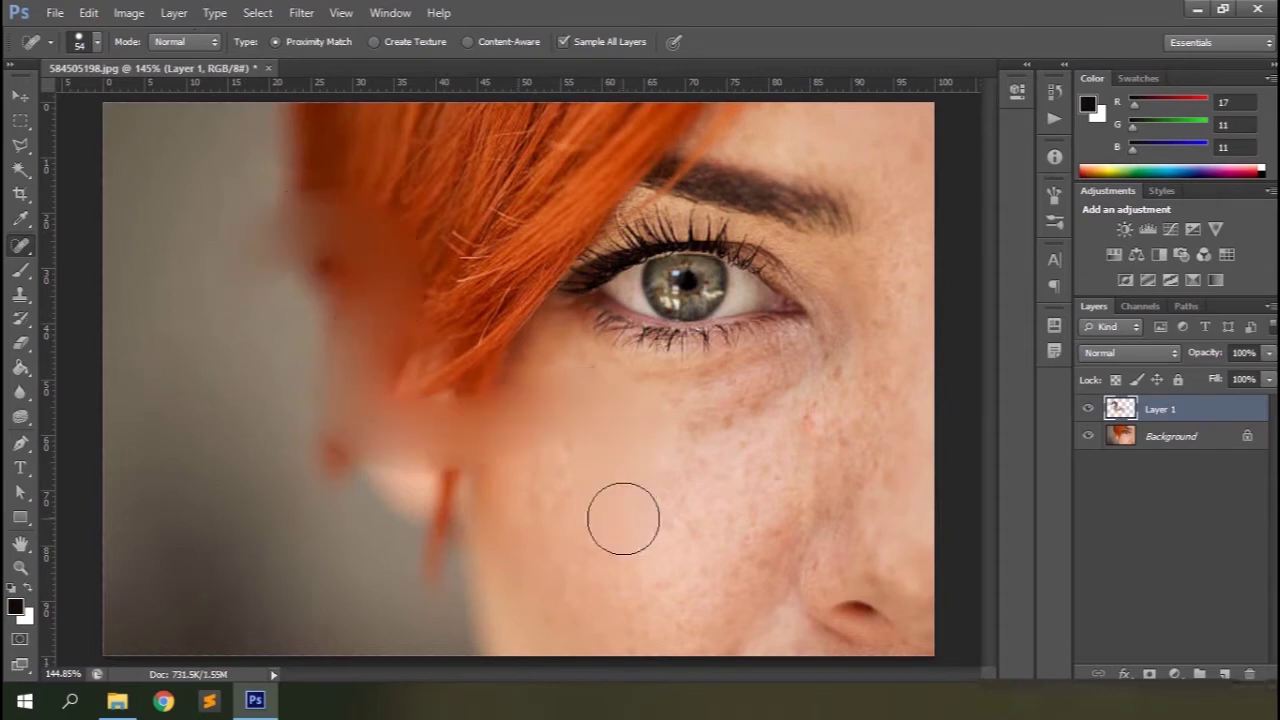
pyautogui.click(198, 42)
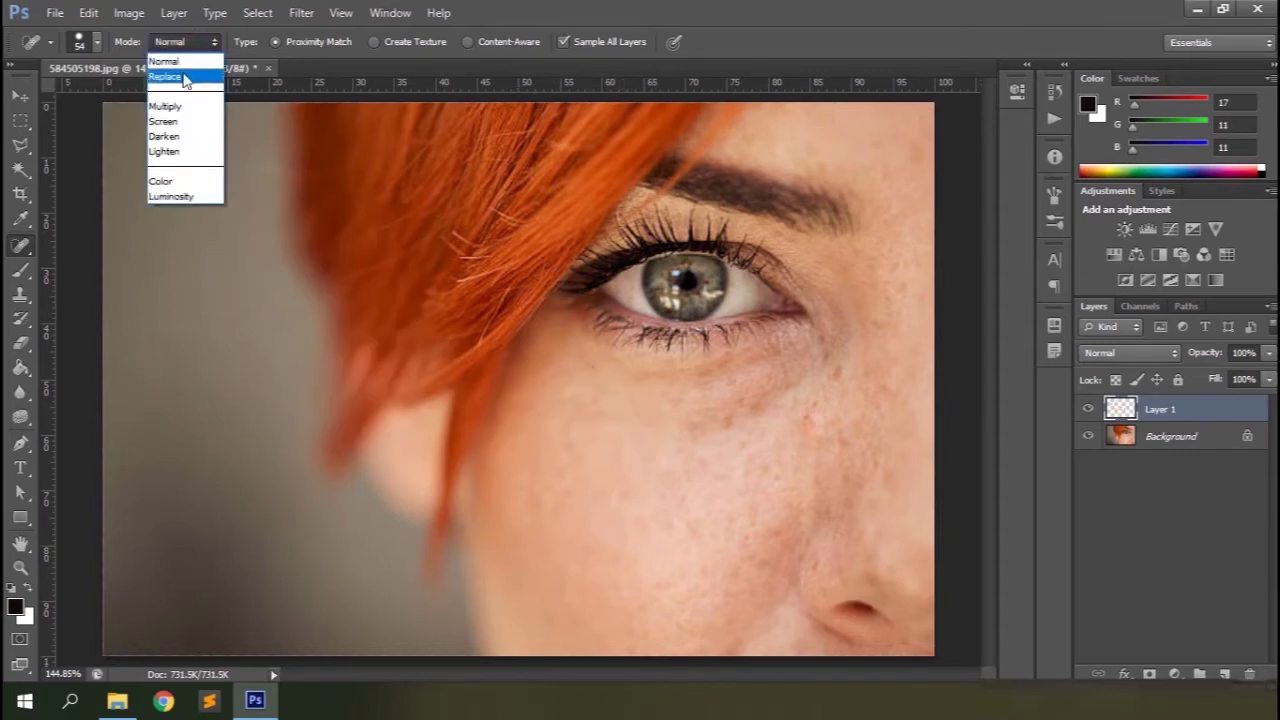
pyautogui.click(182, 78)
pyautogui.moveTo(548, 445)
pyautogui.mouseDown()
pyautogui.moveTo(558, 410)
pyautogui.moveTo(638, 429)
pyautogui.moveTo(663, 537)
pyautogui.moveTo(708, 519)
pyautogui.moveTo(720, 468)
pyautogui.moveTo(750, 438)
pyautogui.moveTo(788, 430)
pyautogui.moveTo(812, 483)
pyautogui.moveTo(776, 557)
pyautogui.moveTo(703, 617)
pyautogui.moveTo(595, 606)
pyautogui.moveTo(524, 566)
pyautogui.moveTo(290, 576)
pyautogui.moveTo(270, 461)
pyautogui.moveTo(336, 405)
pyautogui.moveTo(401, 438)
pyautogui.moveTo(425, 344)
pyautogui.moveTo(307, 297)
pyautogui.mouseUp()
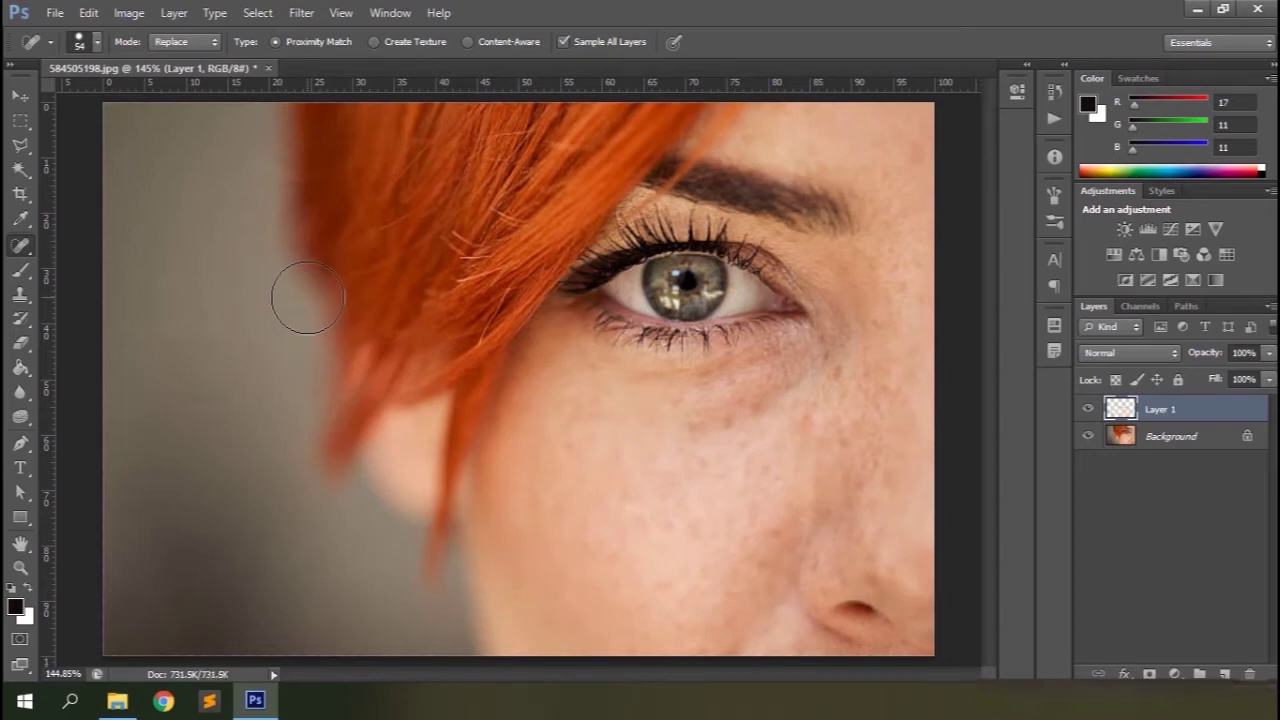
# Step: Try a healing stroke along the upper eyelid in Multiply mode, and undo it
pyautogui.click(185, 41)
pyautogui.click(175, 106)
pyautogui.moveTo(612, 255)
pyautogui.mouseDown()
pyautogui.moveTo(670, 240)
pyautogui.moveTo(735, 248)
pyautogui.moveTo(814, 302)
pyautogui.mouseUp()
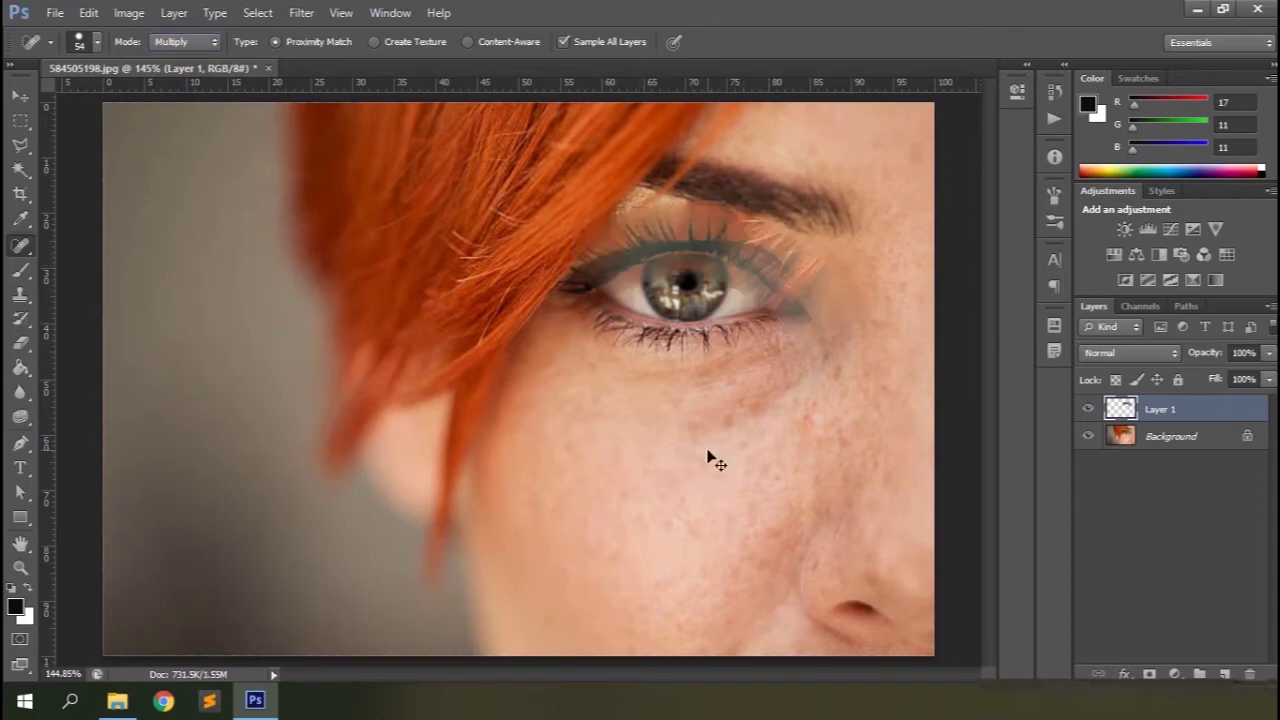
pyautogui.hotkey('ctrl', 'z')
# Step: Try healing strokes over the upper eyelashes in Screen mode, and undo them
pyautogui.click(185, 42)
pyautogui.click(186, 120)
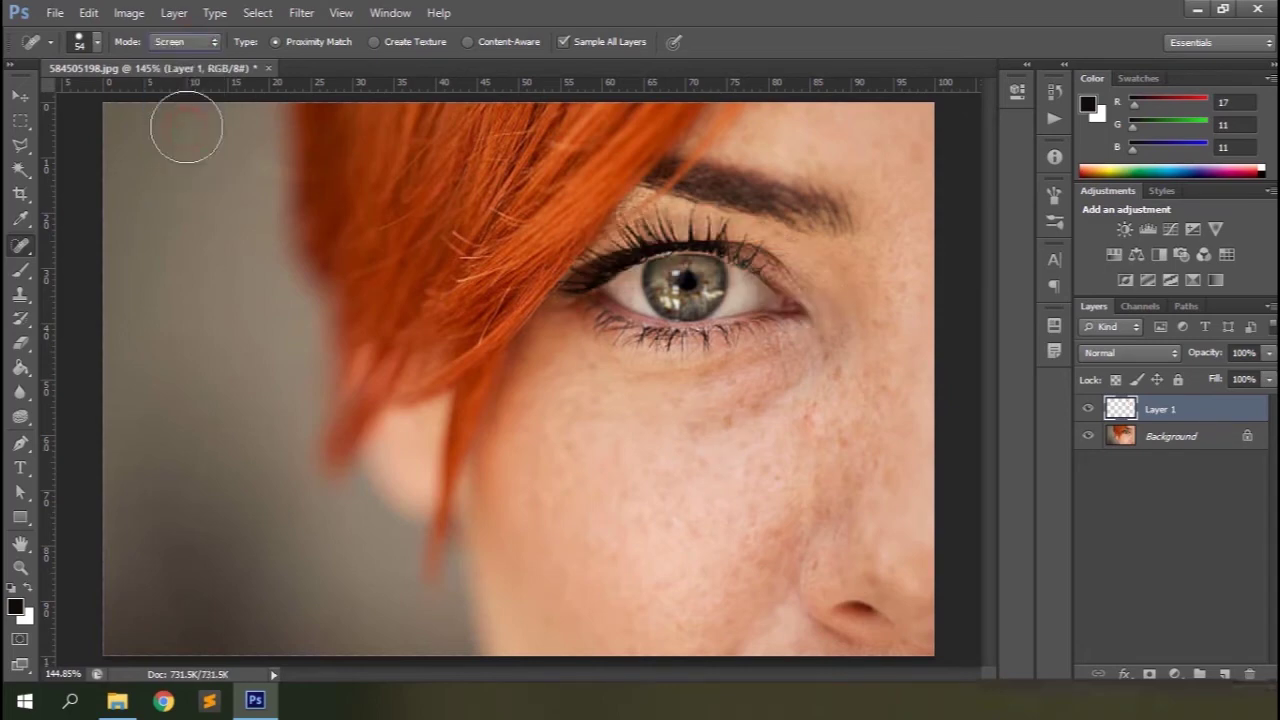
pyautogui.moveTo(810, 270); pyautogui.dragTo(741, 255)
pyautogui.moveTo(650, 240); pyautogui.dragTo(544, 296)
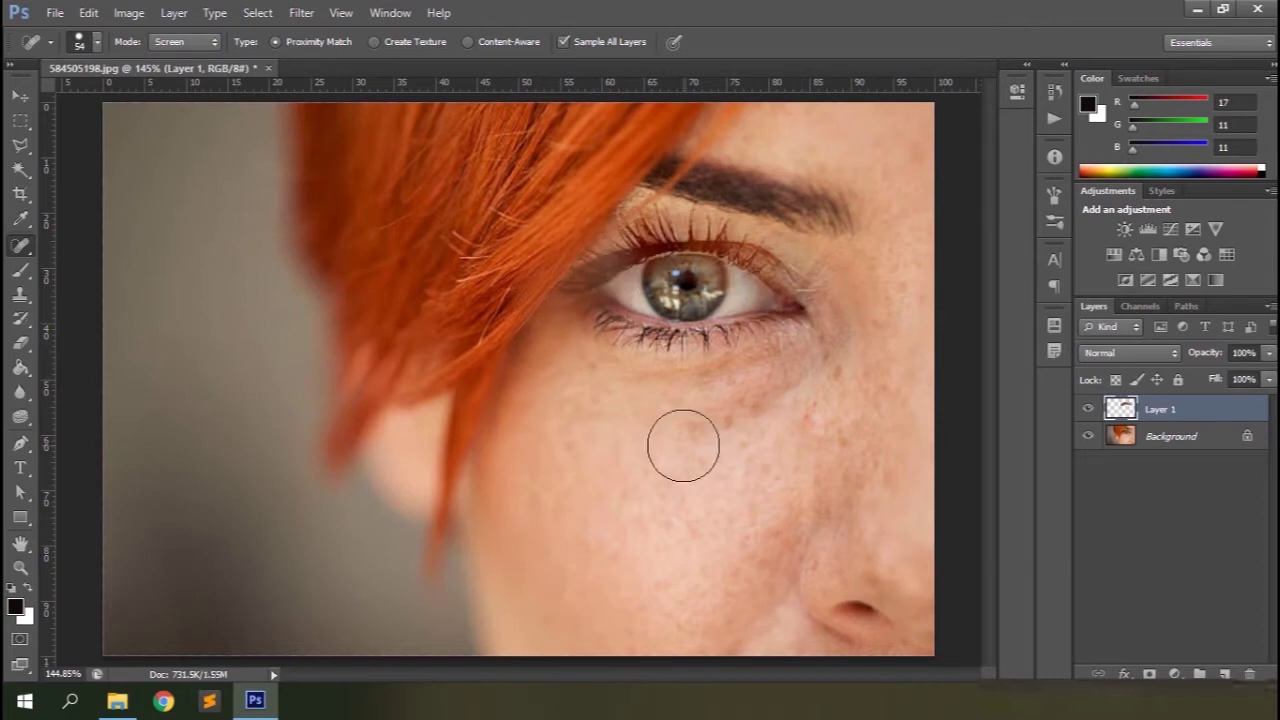
pyautogui.hotkey('ctrl', 'z')
# Step: Set the healing mode to Darken and paint over the blemishes on the cheek below the eye
pyautogui.click(203, 48)
pyautogui.click(170, 134)
pyautogui.moveTo(778, 412)
pyautogui.mouseDown()
pyautogui.moveTo(791, 391)
pyautogui.moveTo(668, 444)
pyautogui.mouseUp()
pyautogui.moveTo(792, 450); pyautogui.dragTo(641, 463)
pyautogui.moveTo(752, 492); pyautogui.dragTo(584, 475)
pyautogui.moveTo(734, 416); pyautogui.dragTo(571, 417)
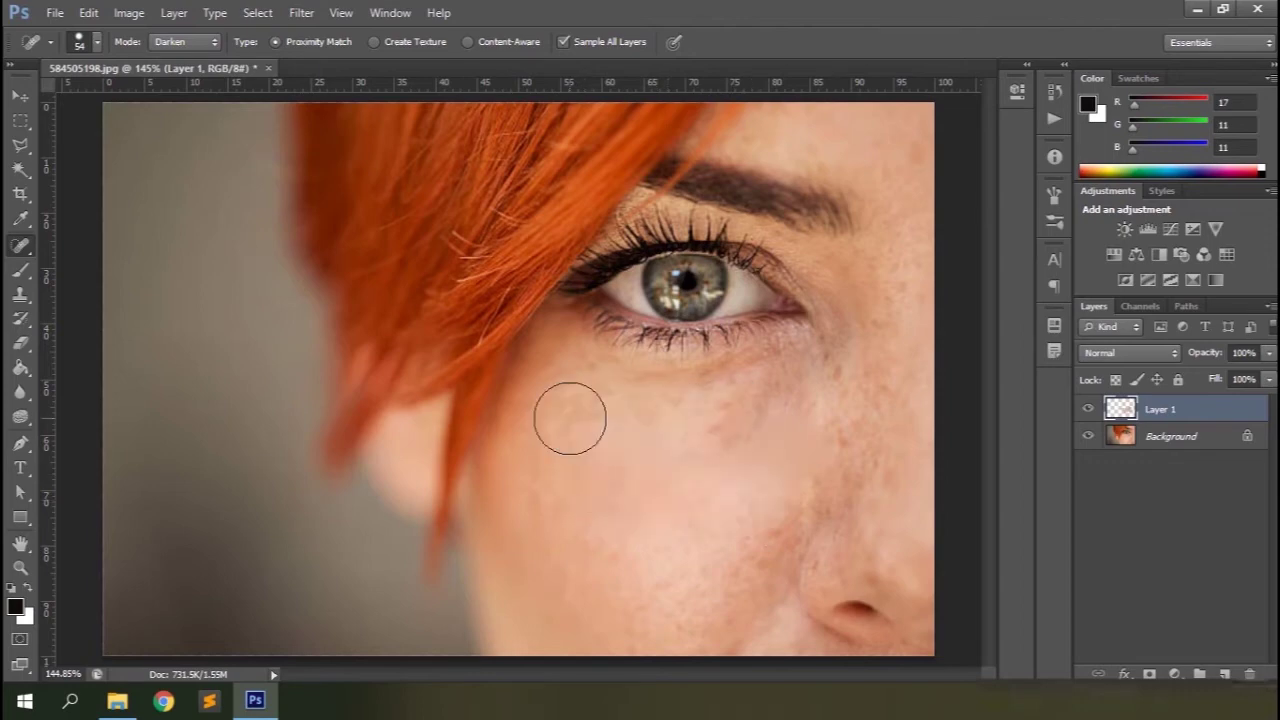
pyautogui.moveTo(734, 431); pyautogui.dragTo(644, 435)
# Step: Set the healing mode to Lighten and paint over the under-eye area and the cheek beside the nose
pyautogui.click(203, 40)
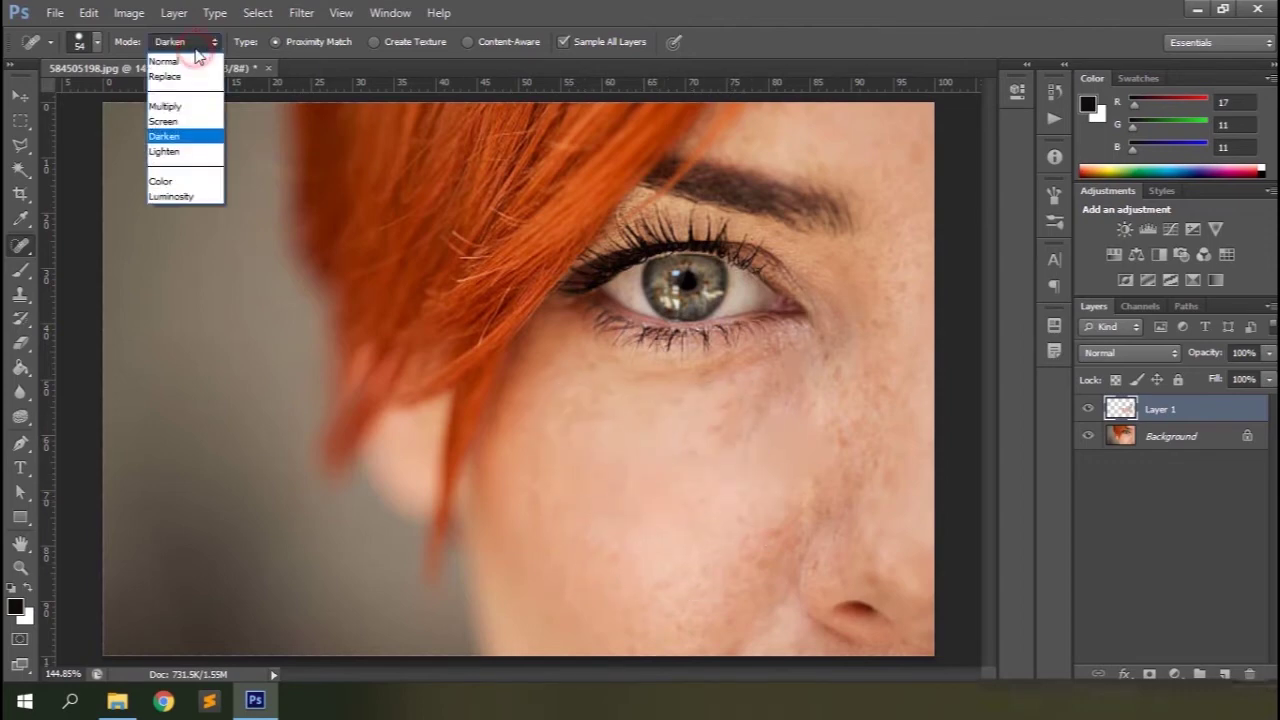
pyautogui.click(170, 152)
pyautogui.moveTo(826, 360); pyautogui.dragTo(656, 375)
pyautogui.moveTo(836, 390); pyautogui.dragTo(660, 448)
pyautogui.moveTo(831, 451); pyautogui.dragTo(663, 514)
pyautogui.moveTo(791, 506); pyautogui.dragTo(708, 600)
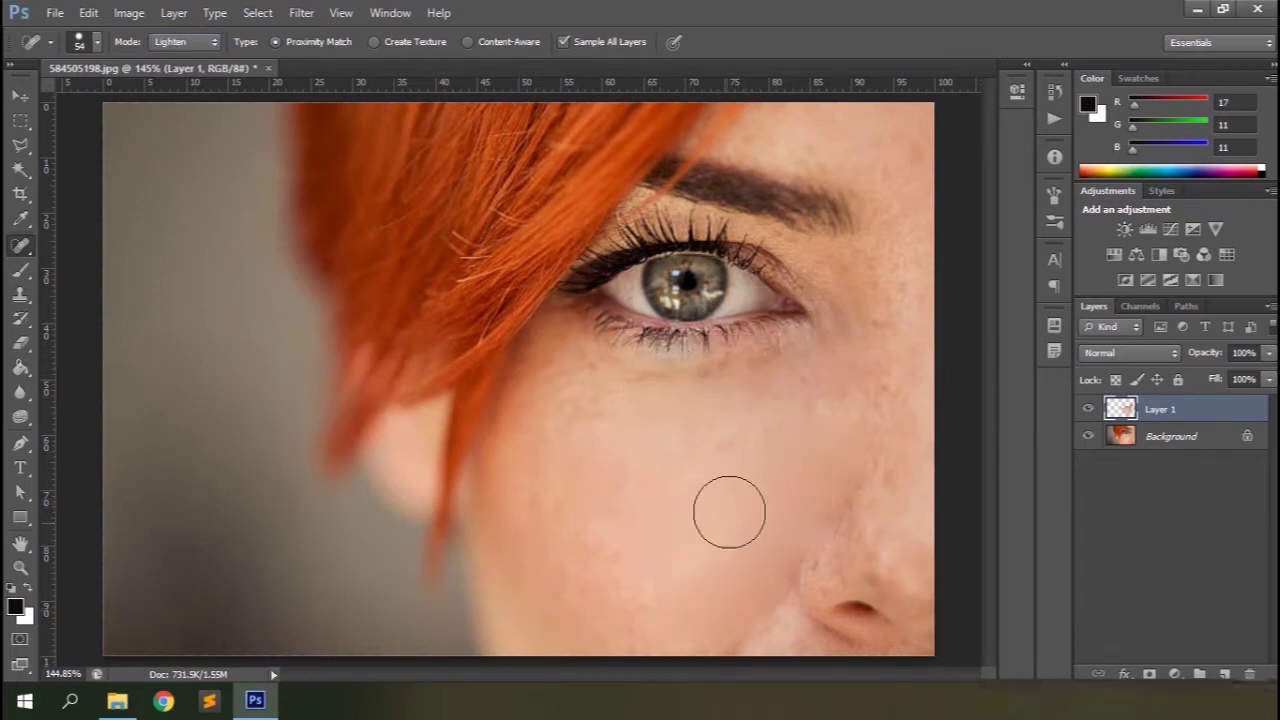
pyautogui.moveTo(823, 371); pyautogui.dragTo(678, 447)
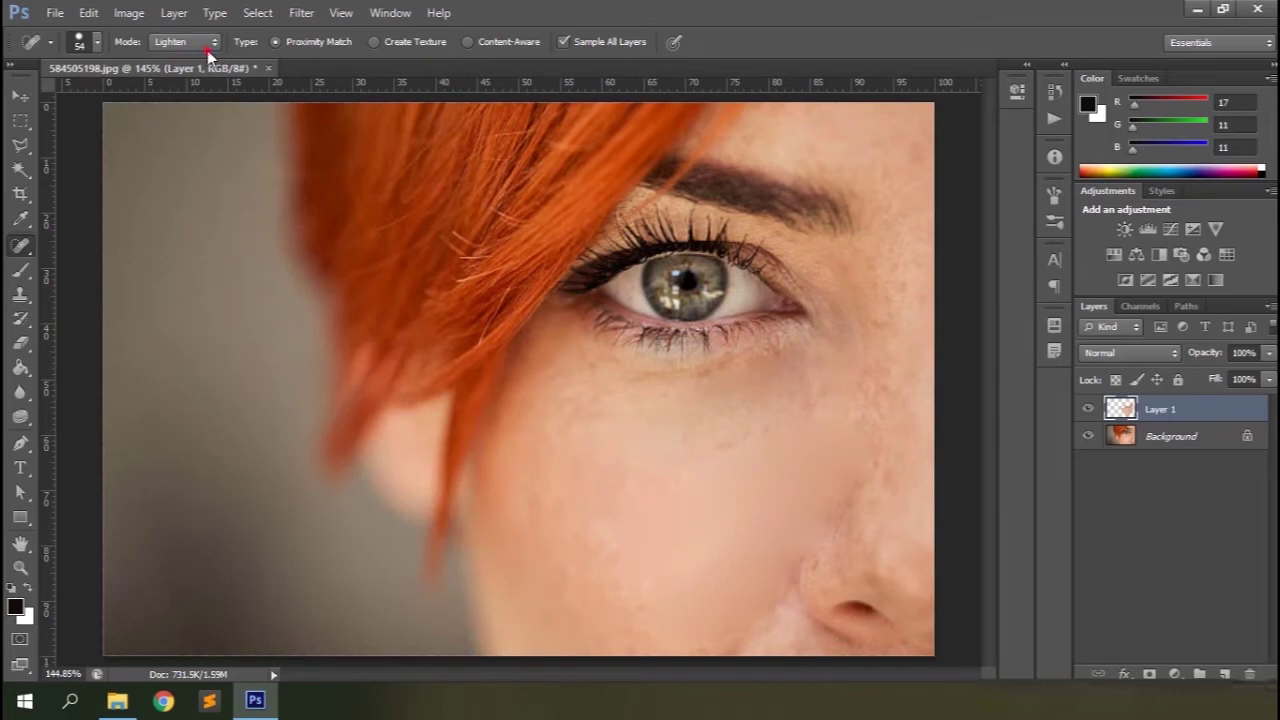
# Step: Set the healing mode to Color and paint a stroke across the upper cheek
pyautogui.click(208, 49)
pyautogui.click(180, 184)
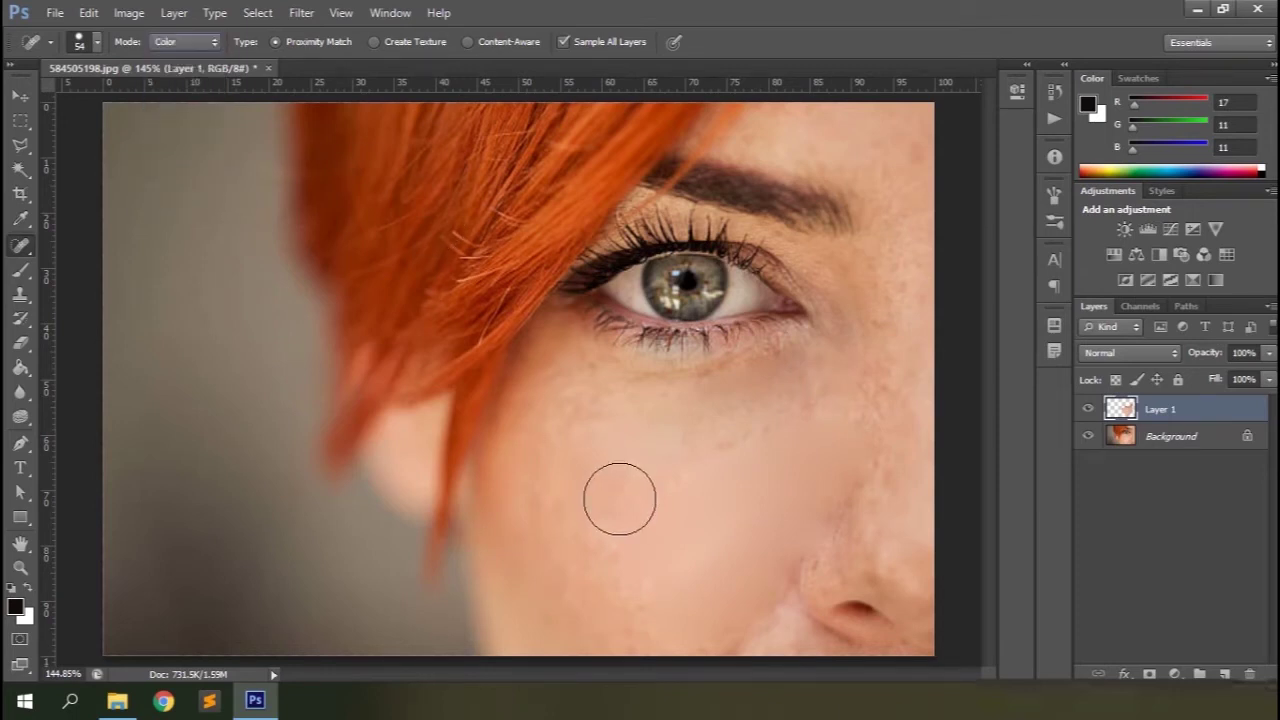
pyautogui.moveTo(816, 406)
pyautogui.mouseDown()
pyautogui.moveTo(717, 411)
pyautogui.moveTo(643, 458)
pyautogui.mouseUp()
# Step: Set the healing mode to Luminosity and paint a stroke across the middle of the cheek
pyautogui.click(200, 42)
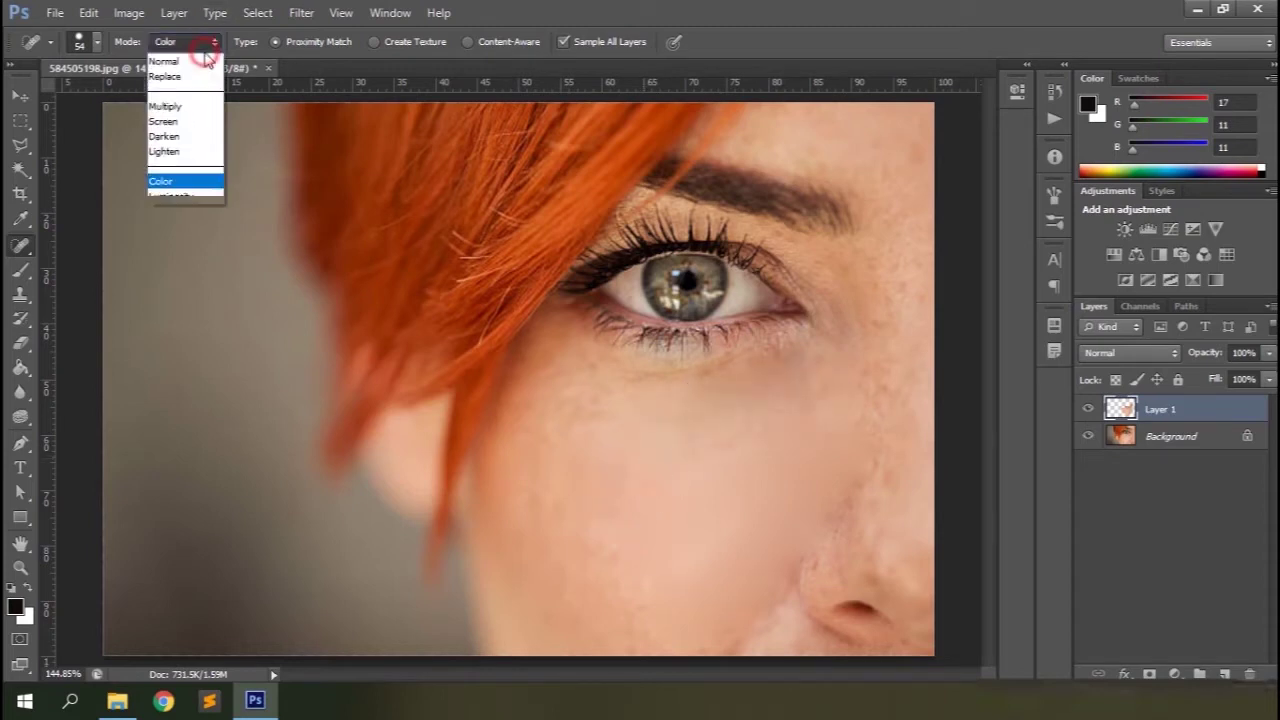
pyautogui.click(178, 198)
pyautogui.moveTo(737, 406)
pyautogui.mouseDown()
pyautogui.moveTo(652, 419)
pyautogui.moveTo(570, 465)
pyautogui.mouseUp()
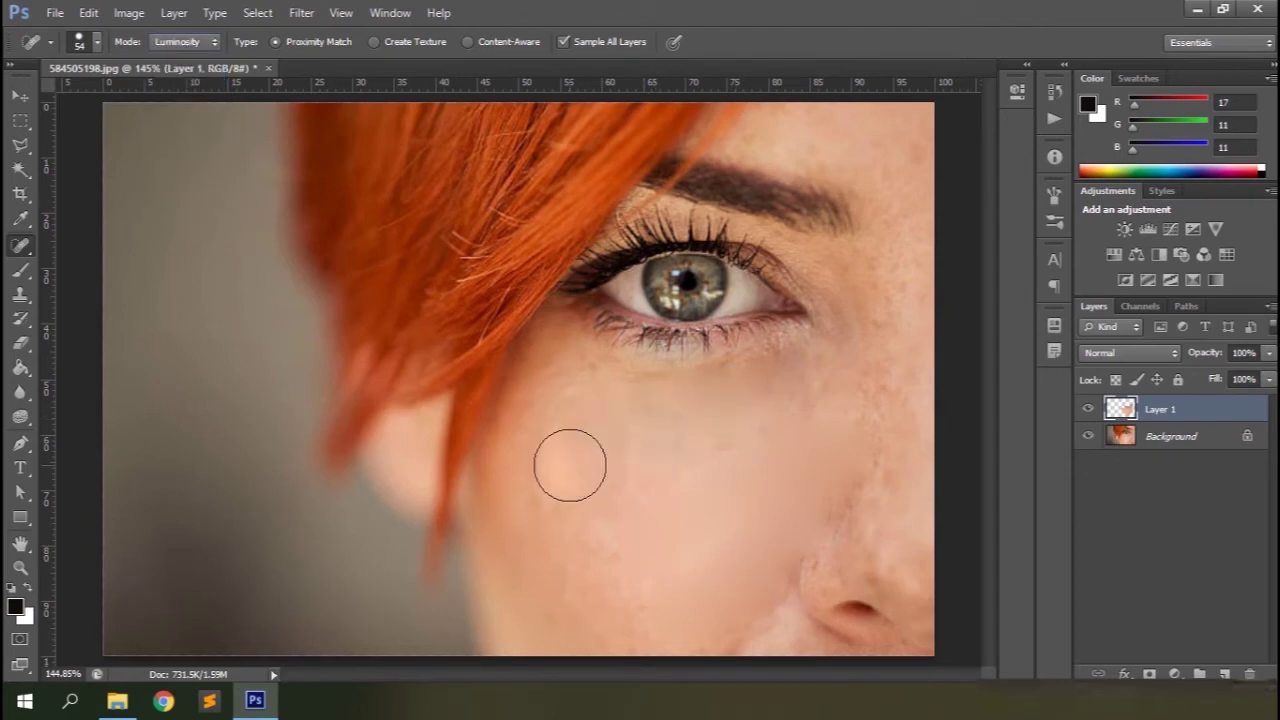
# Step: Paint another Luminosity healing stroke down the middle of the cheek toward the lower cheek
pyautogui.moveTo(651, 434)
pyautogui.mouseDown()
pyautogui.moveTo(757, 408)
pyautogui.moveTo(739, 461)
pyautogui.moveTo(681, 502)
pyautogui.moveTo(680, 549)
pyautogui.mouseUp()
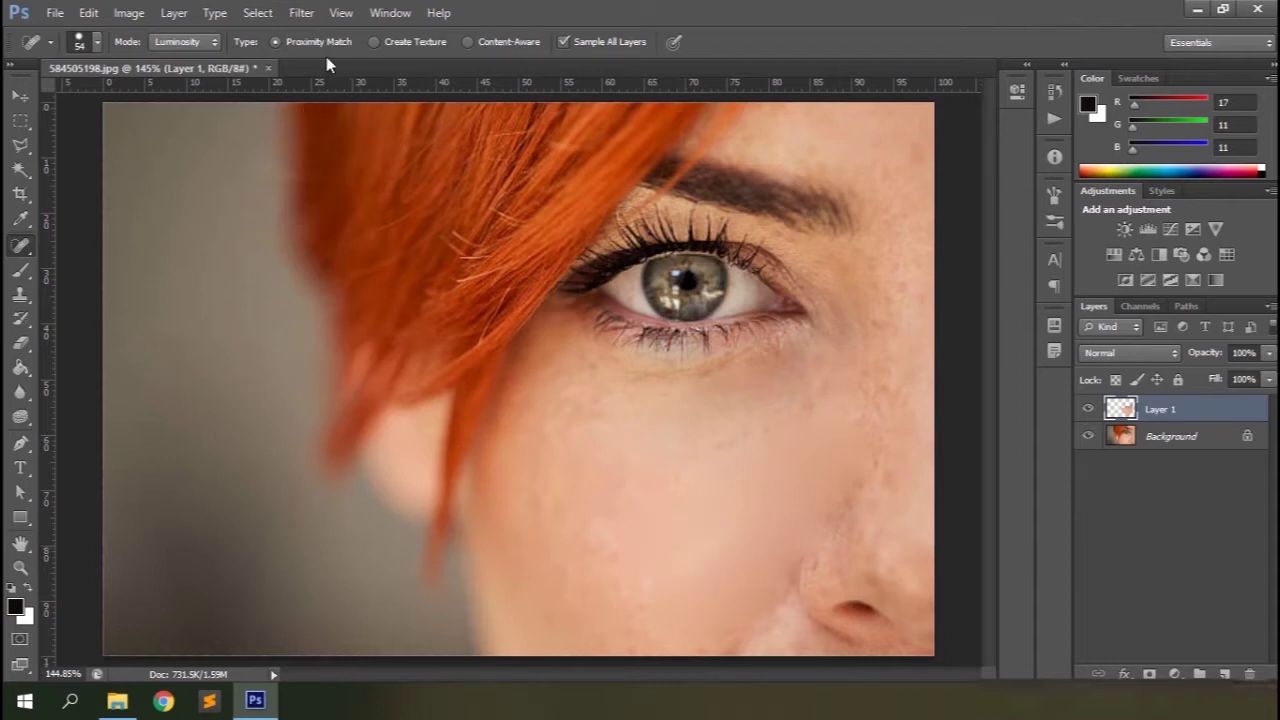
# Step: Set the healing mode to Normal and paint strokes across the under-eye area and cheek, trying the Create Texture type
pyautogui.click(211, 42)
pyautogui.click(200, 44)
pyautogui.hotkey('shift', 'alt', 'n')
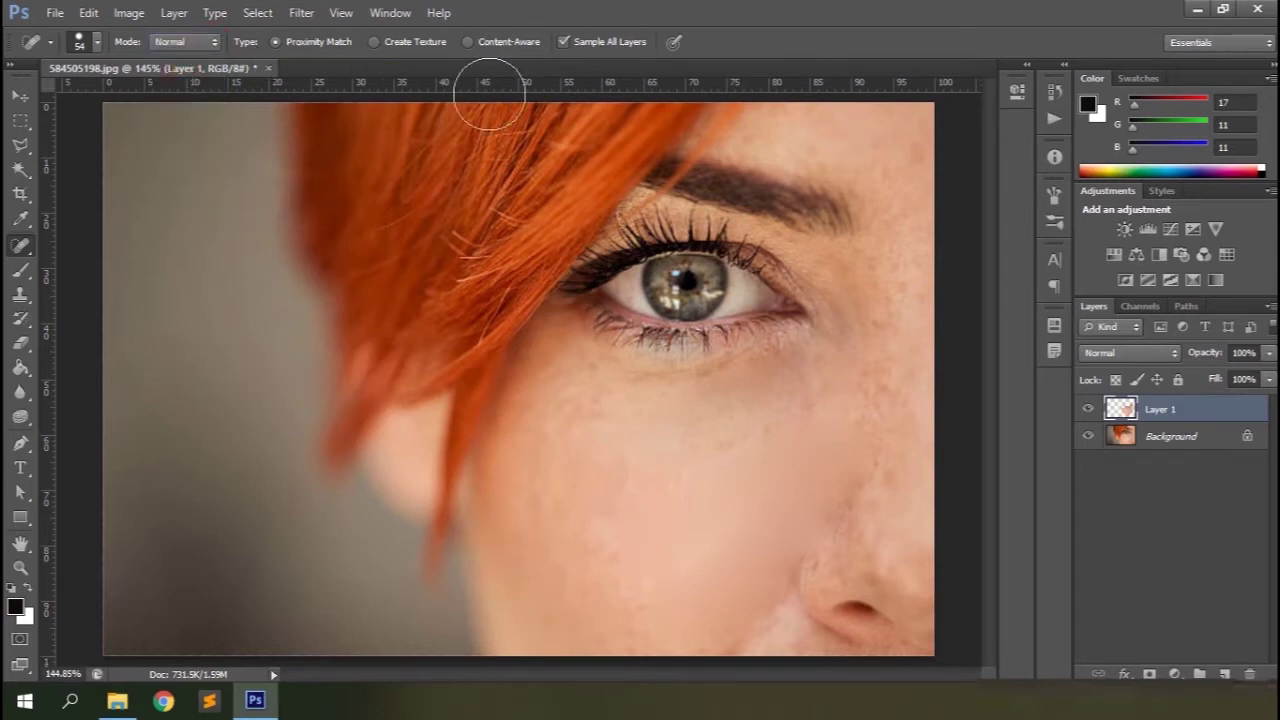
pyautogui.moveTo(739, 369)
pyautogui.mouseDown()
pyautogui.moveTo(627, 393)
pyautogui.moveTo(576, 452)
pyautogui.moveTo(580, 469)
pyautogui.moveTo(707, 459)
pyautogui.moveTo(687, 518)
pyautogui.moveTo(621, 544)
pyautogui.moveTo(539, 544)
pyautogui.moveTo(502, 502)
pyautogui.mouseUp()
pyautogui.moveTo(763, 419)
pyautogui.mouseDown()
pyautogui.moveTo(641, 417)
pyautogui.moveTo(597, 468)
pyautogui.moveTo(700, 507)
pyautogui.moveTo(670, 560)
pyautogui.moveTo(606, 583)
pyautogui.mouseUp()
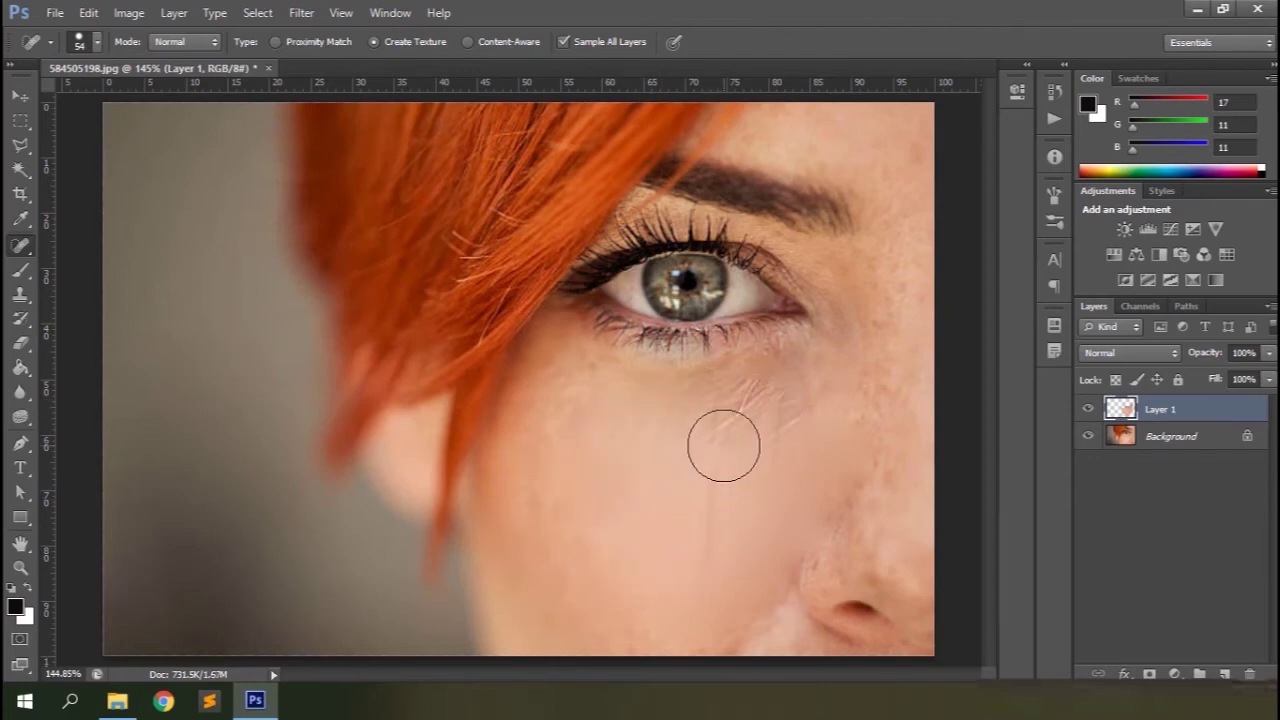
# Step: Set the healing type to Content-Aware and paint several strokes across the under-eye area and the cheek
pyautogui.click(463, 42)
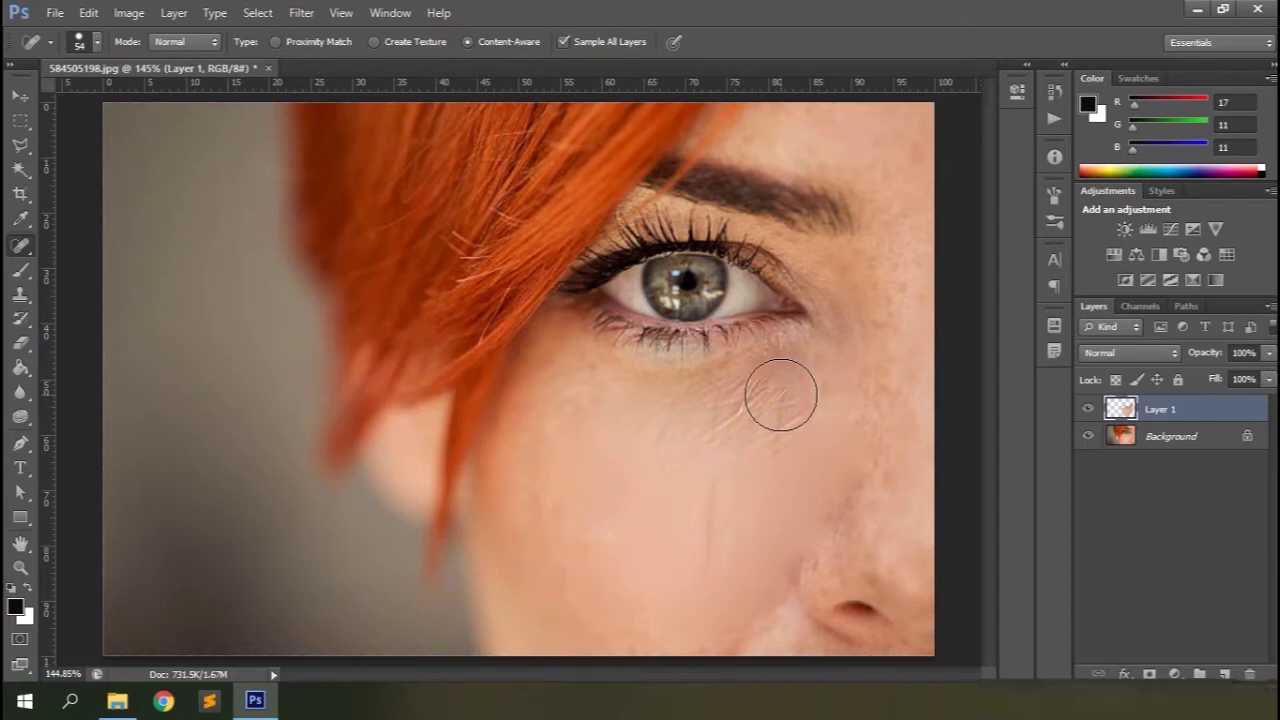
pyautogui.moveTo(781, 395)
pyautogui.mouseDown()
pyautogui.moveTo(648, 413)
pyautogui.moveTo(630, 453)
pyautogui.moveTo(785, 440)
pyautogui.moveTo(719, 497)
pyautogui.moveTo(578, 558)
pyautogui.moveTo(577, 412)
pyautogui.moveTo(637, 507)
pyautogui.mouseUp()
pyautogui.moveTo(675, 433)
pyautogui.mouseDown()
pyautogui.moveTo(787, 484)
pyautogui.moveTo(737, 524)
pyautogui.moveTo(665, 543)
pyautogui.moveTo(646, 585)
pyautogui.moveTo(746, 571)
pyautogui.moveTo(711, 609)
pyautogui.moveTo(589, 623)
pyautogui.moveTo(554, 600)
pyautogui.moveTo(539, 517)
pyautogui.mouseUp()
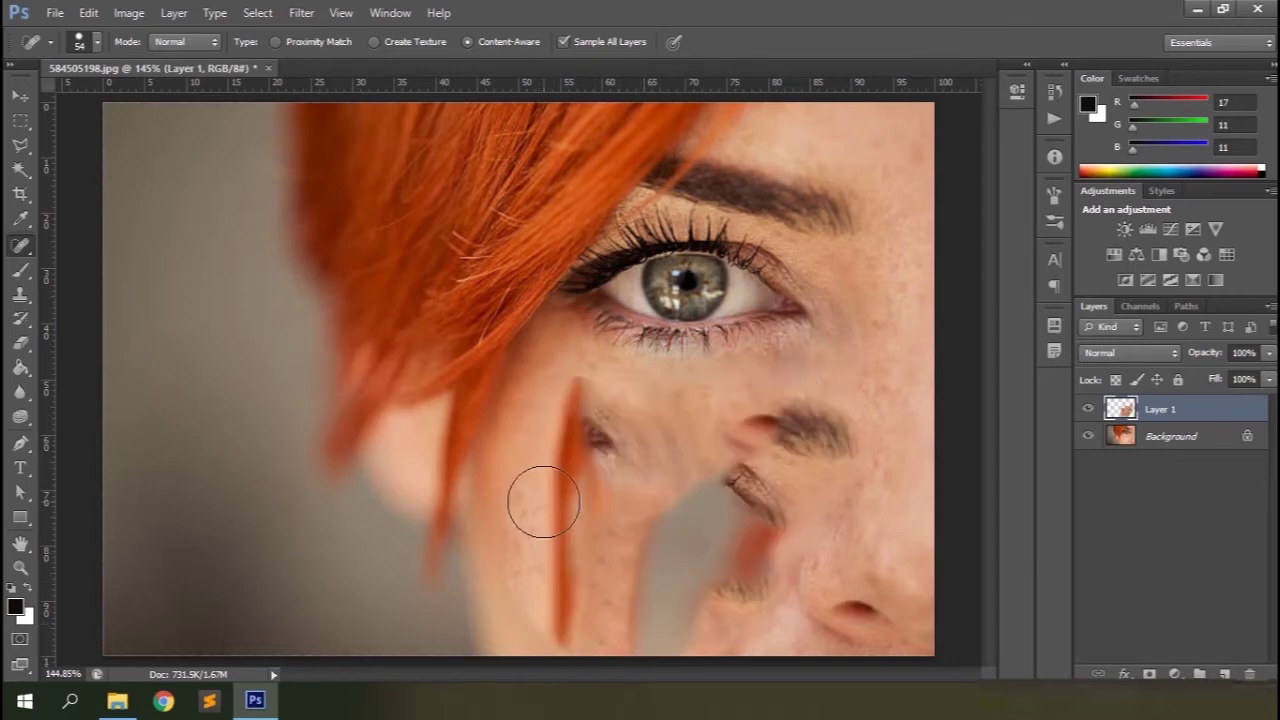
pyautogui.moveTo(751, 417); pyautogui.dragTo(640, 413)
# Step: Paint a short under-eye stroke with Sample All Layers on, and briefly hide the Background layer to inspect the healed patch
pyautogui.moveTo(785, 399)
pyautogui.mouseDown()
pyautogui.moveTo(717, 396)
pyautogui.moveTo(790, 412)
pyautogui.moveTo(722, 455)
pyautogui.mouseUp()
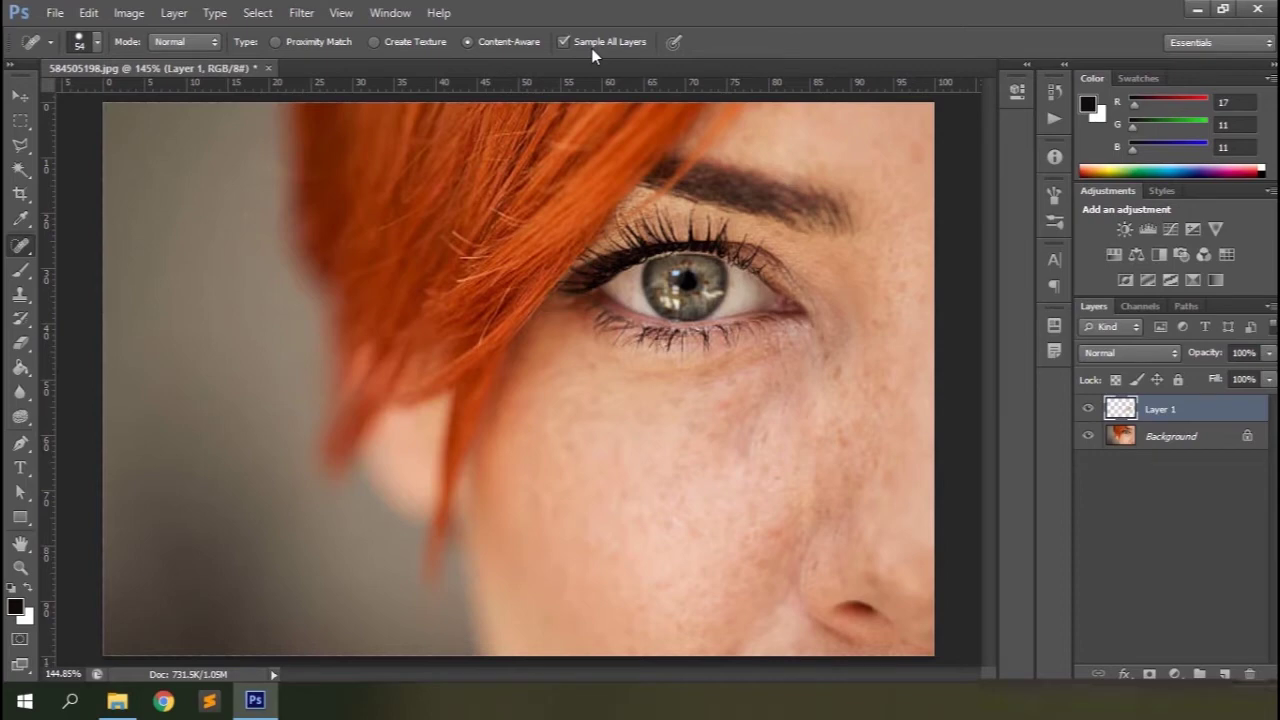
pyautogui.click(1089, 437)
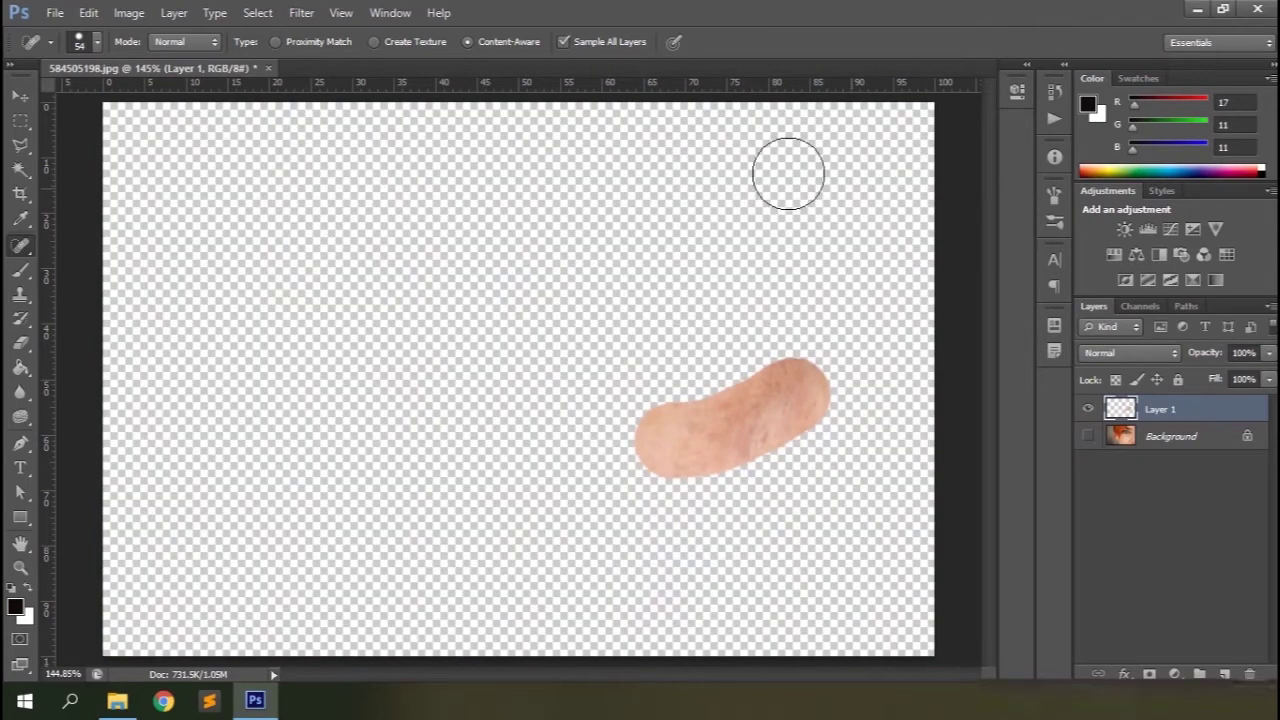
pyautogui.click(1088, 437)
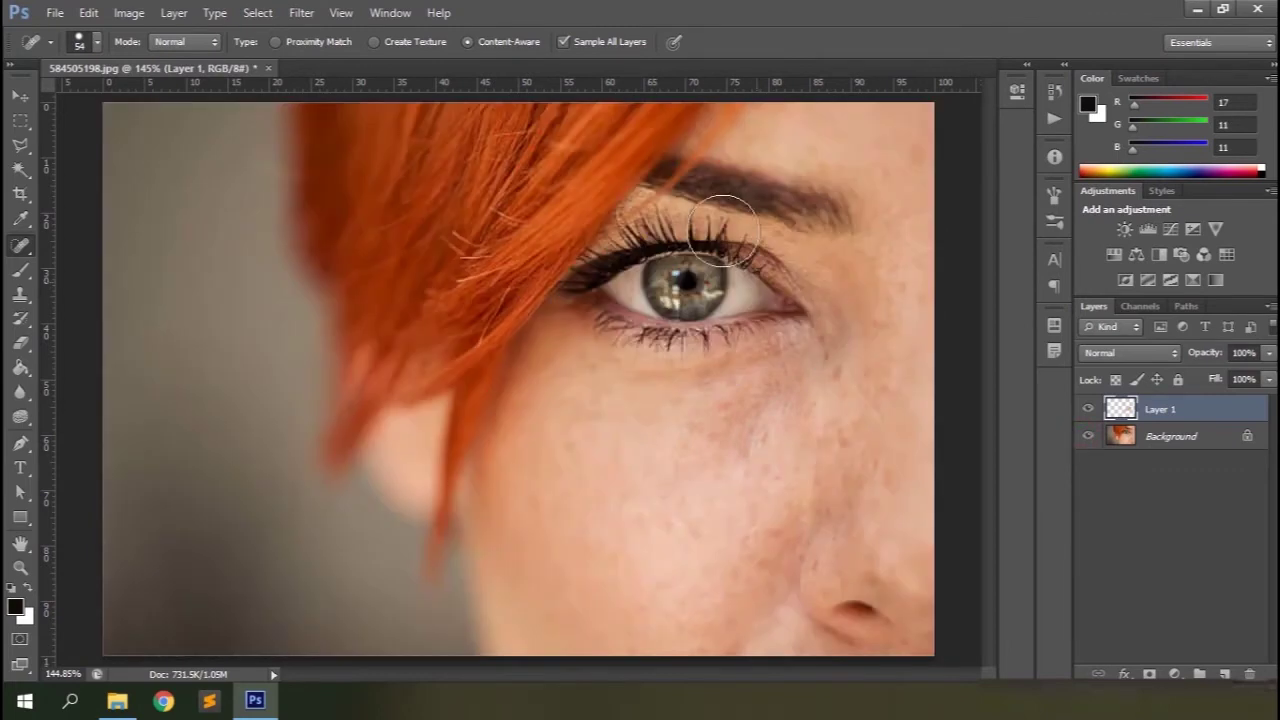
# Step: Turn off Sample All Layers, paint under the eye, and briefly hide the Background layer to inspect what was painted
pyautogui.moveTo(639, 387)
pyautogui.mouseDown()
pyautogui.moveTo(691, 491)
pyautogui.moveTo(434, 423)
pyautogui.moveTo(476, 308)
pyautogui.mouseUp()
pyautogui.click(573, 391)
pyautogui.moveTo(573, 391); pyautogui.dragTo(471, 190)
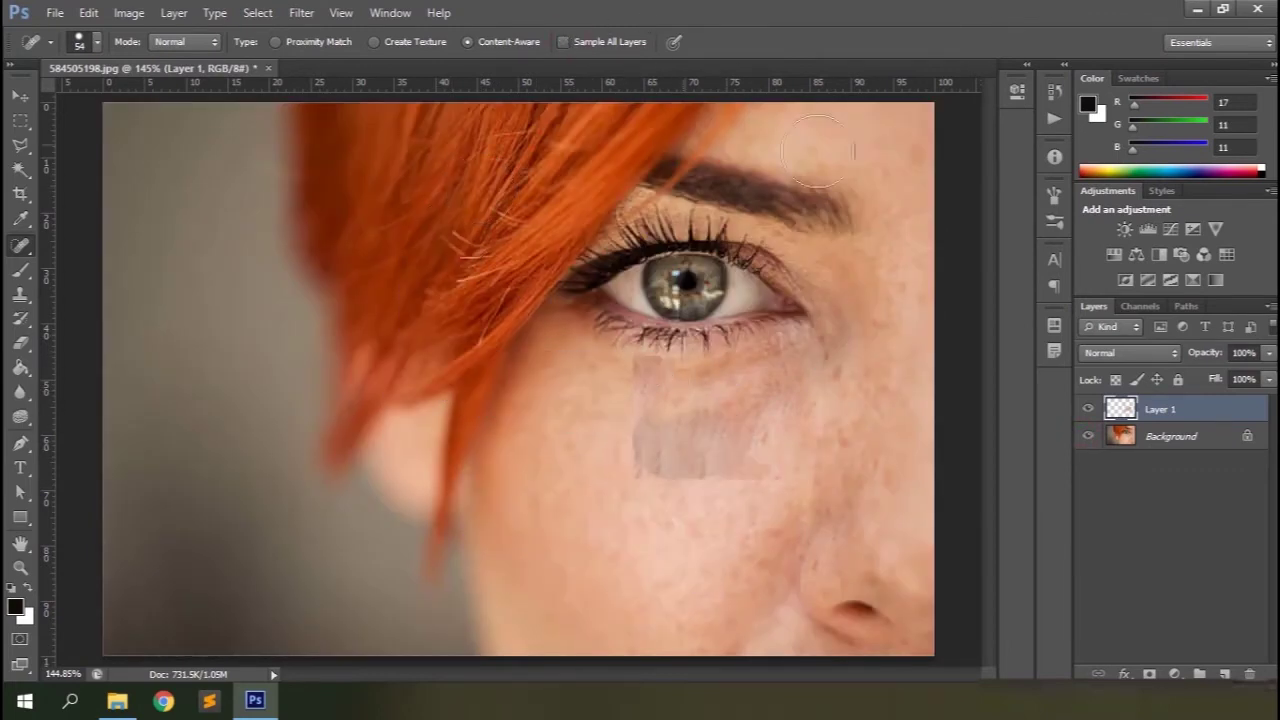
pyautogui.click(1088, 437)
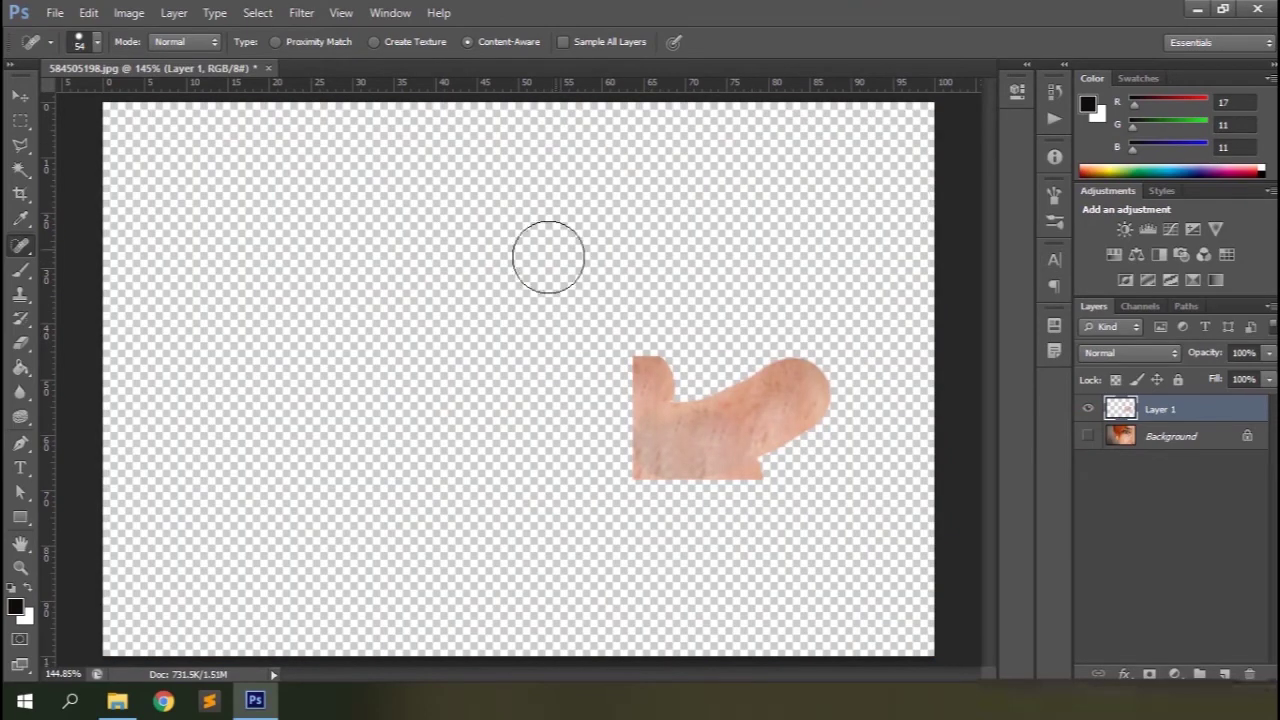
pyautogui.click(1088, 434)
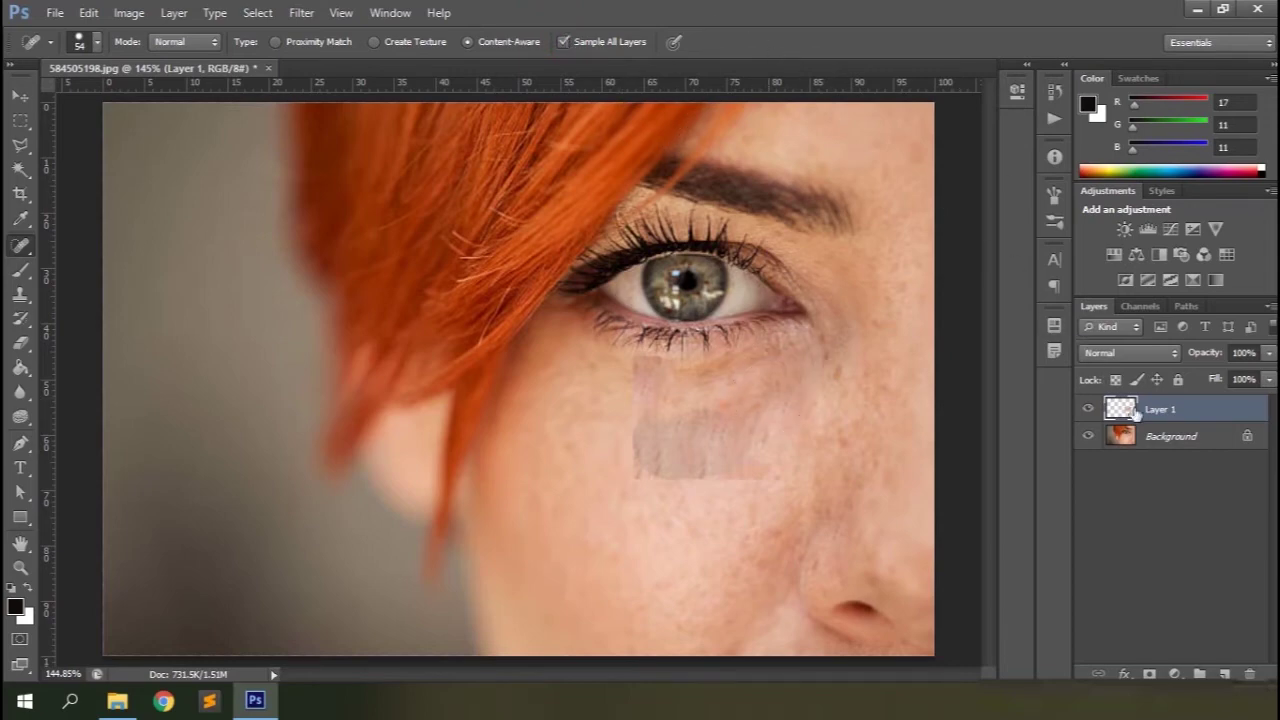
# Step: Turn Sample All Layers back on and paint over the blotchy patch under the eye
pyautogui.moveTo(645, 400)
pyautogui.mouseDown()
pyautogui.moveTo(661, 432)
pyautogui.moveTo(742, 463)
pyautogui.moveTo(653, 461)
pyautogui.moveTo(594, 404)
pyautogui.mouseUp()
pyautogui.moveTo(760, 408); pyautogui.dragTo(583, 406)
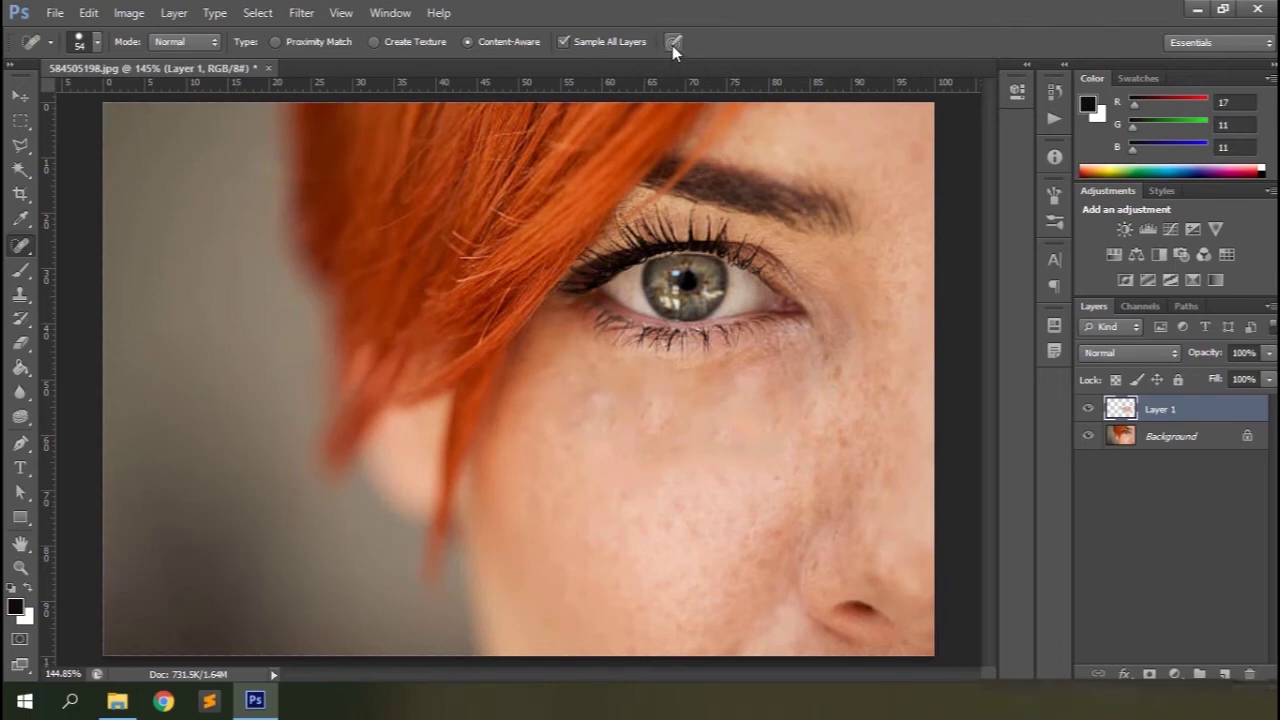
# Step: Delete Layer 1 and create a new empty layer above the Background
pyautogui.moveTo(1159, 414); pyautogui.dragTo(1247, 675)
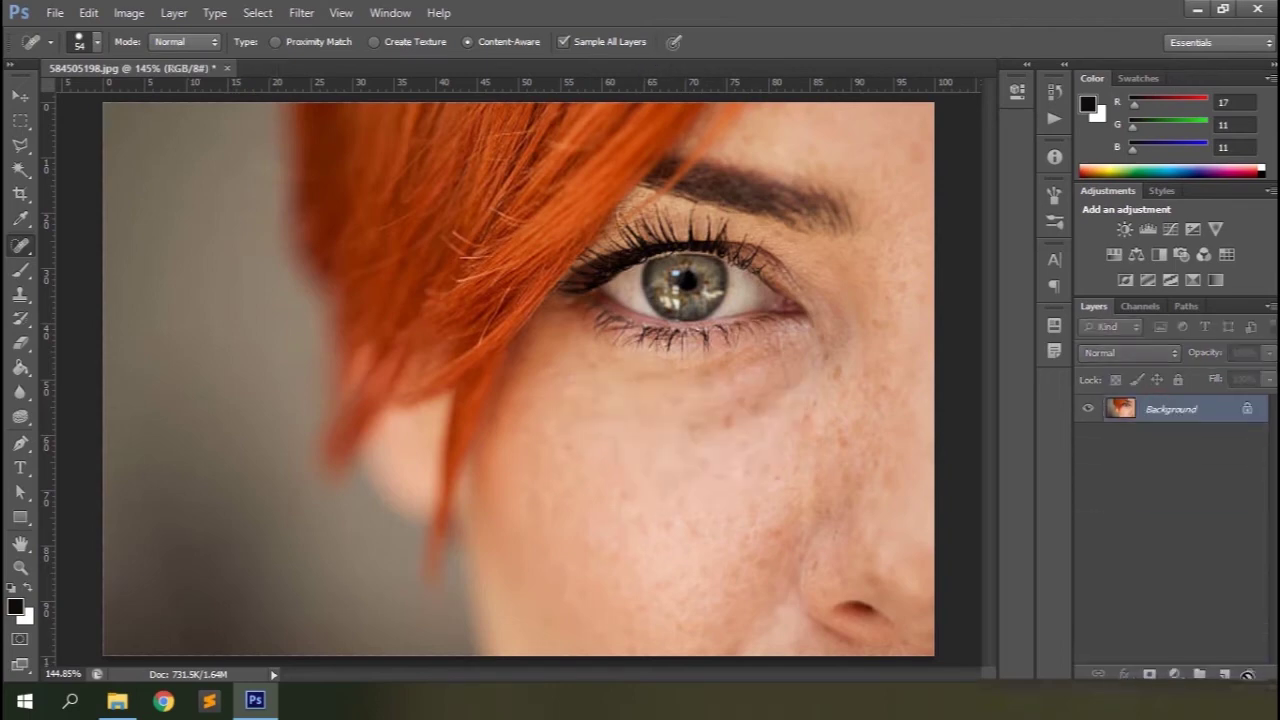
pyautogui.click(1224, 673)
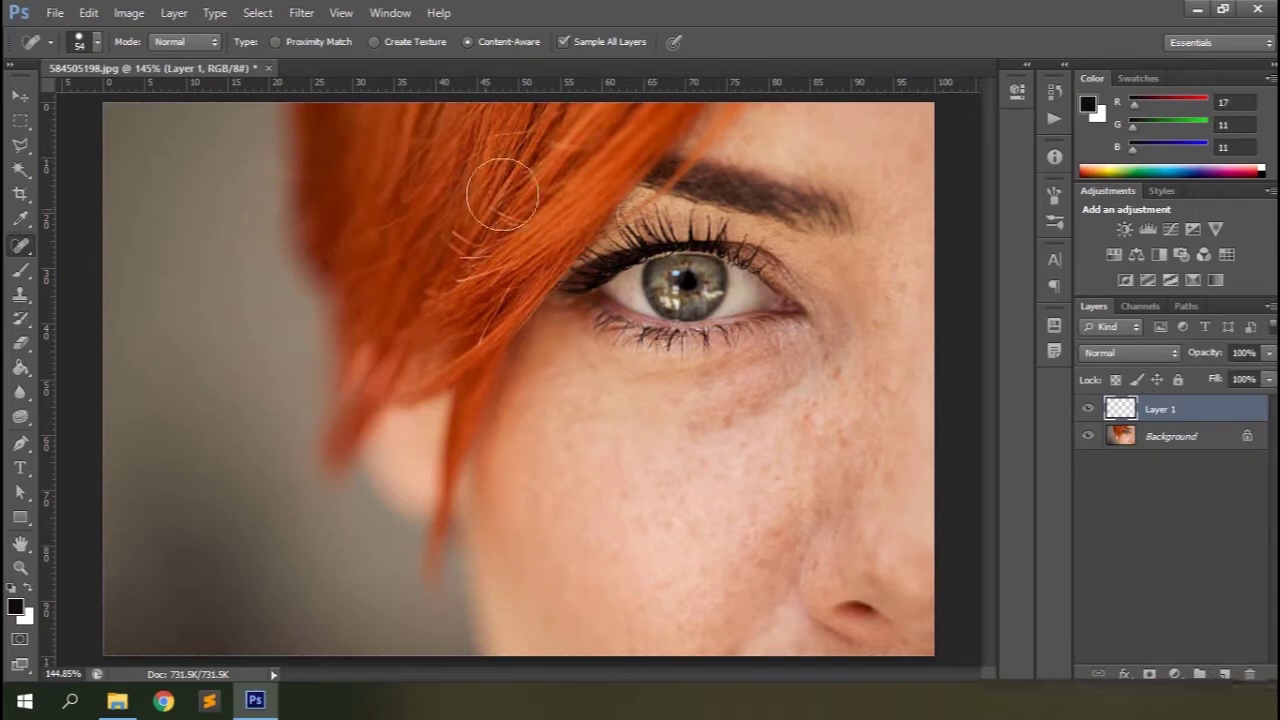
# Step: Set the healing mode to Lighten and paint over the dark blemishes under the eye and across the cheek
pyautogui.click(204, 40)
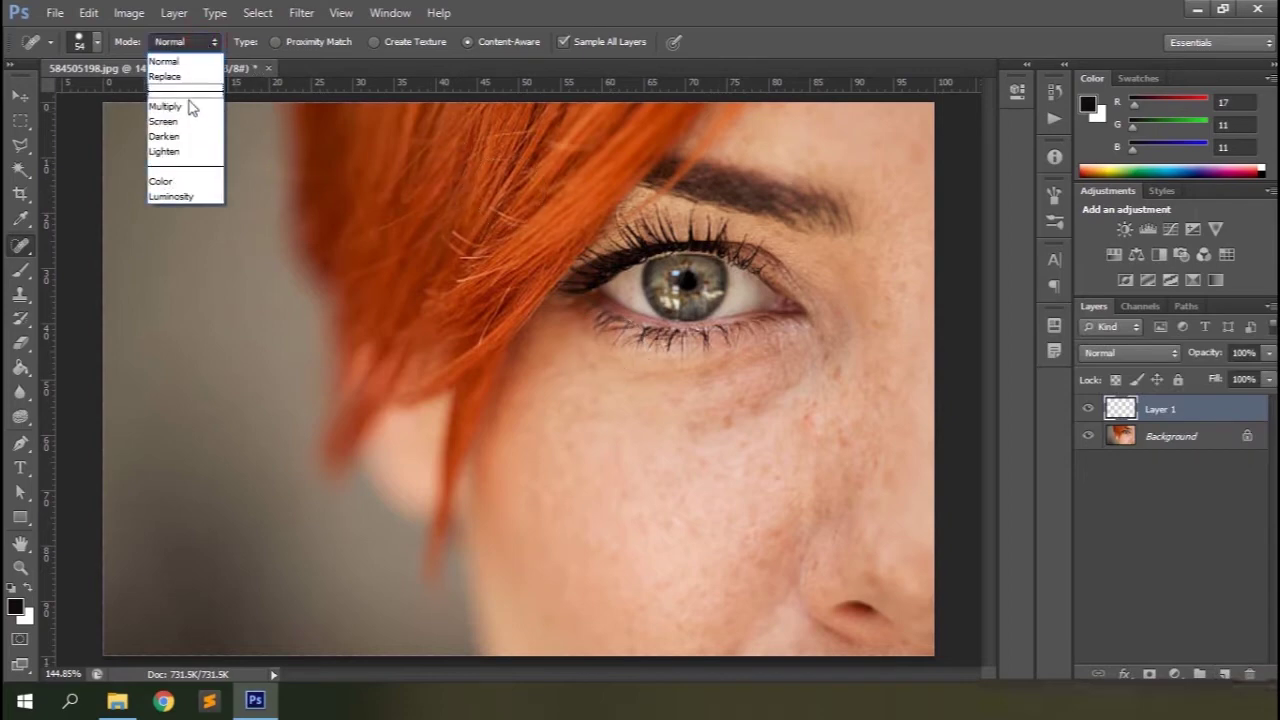
pyautogui.click(166, 152)
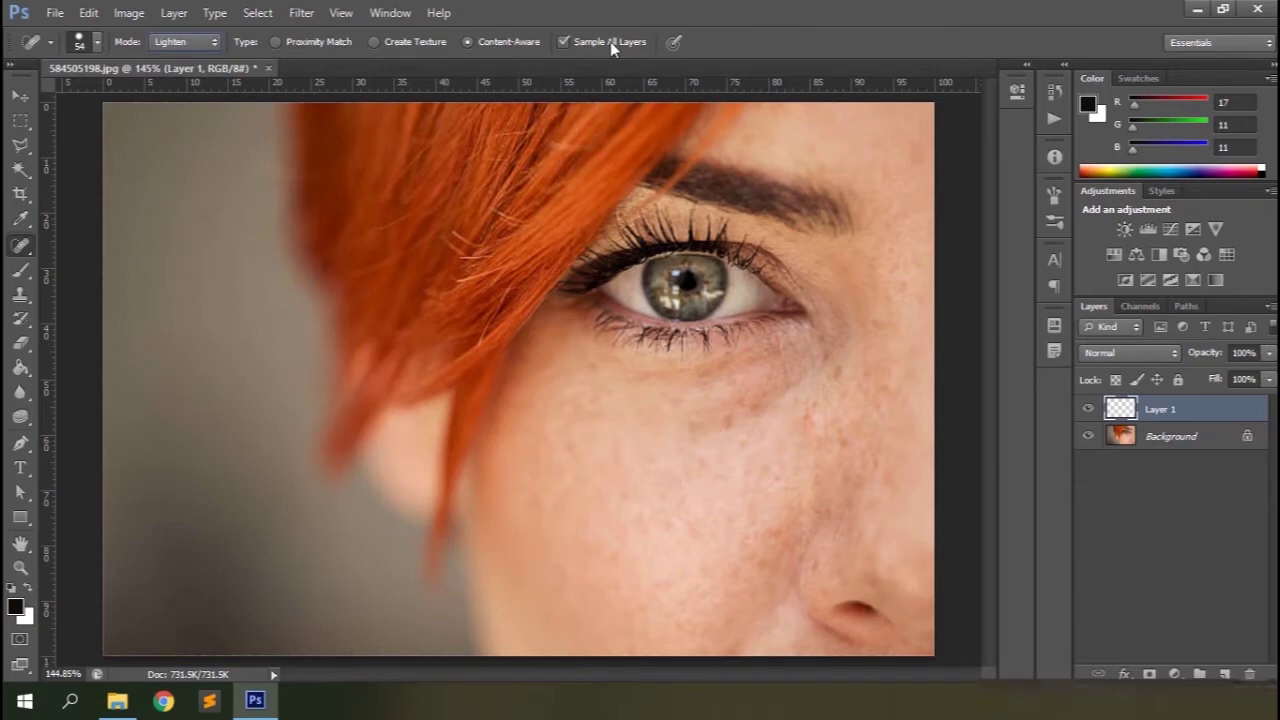
pyautogui.click(734, 414)
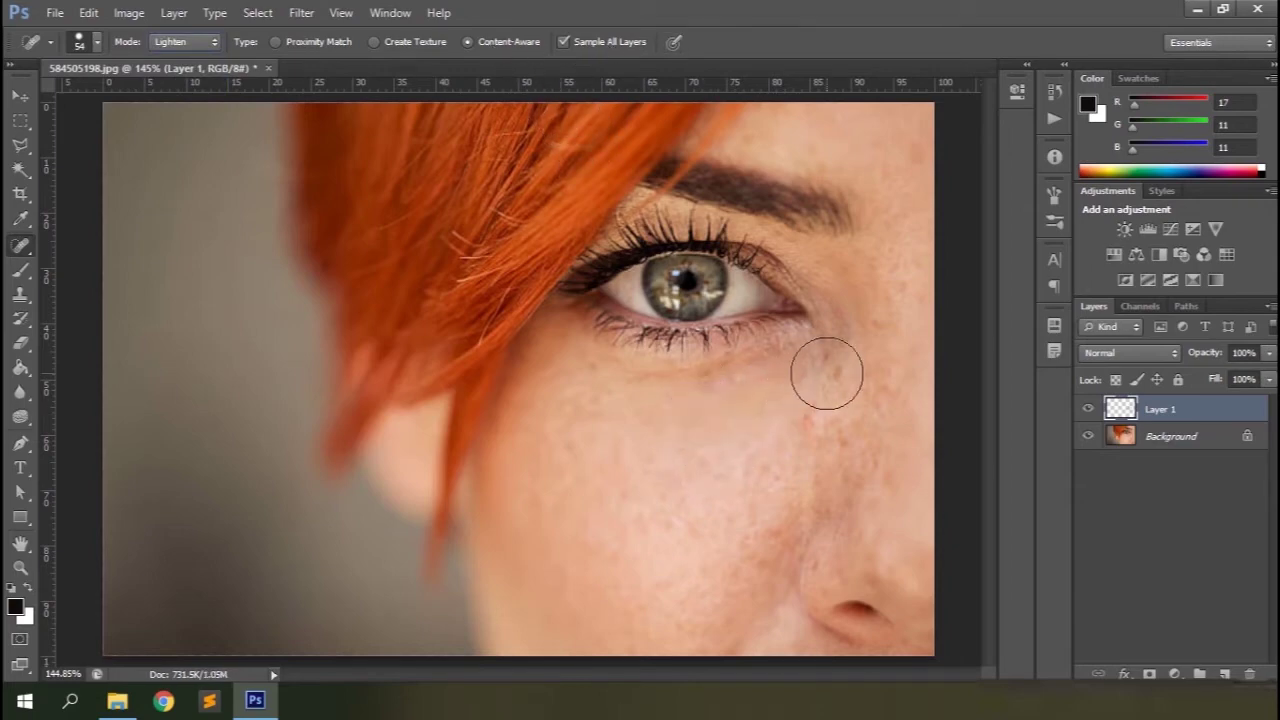
pyautogui.moveTo(698, 522); pyautogui.dragTo(700, 476)
pyautogui.moveTo(607, 540)
pyautogui.mouseDown()
pyautogui.moveTo(666, 609)
pyautogui.moveTo(726, 580)
pyautogui.mouseUp()
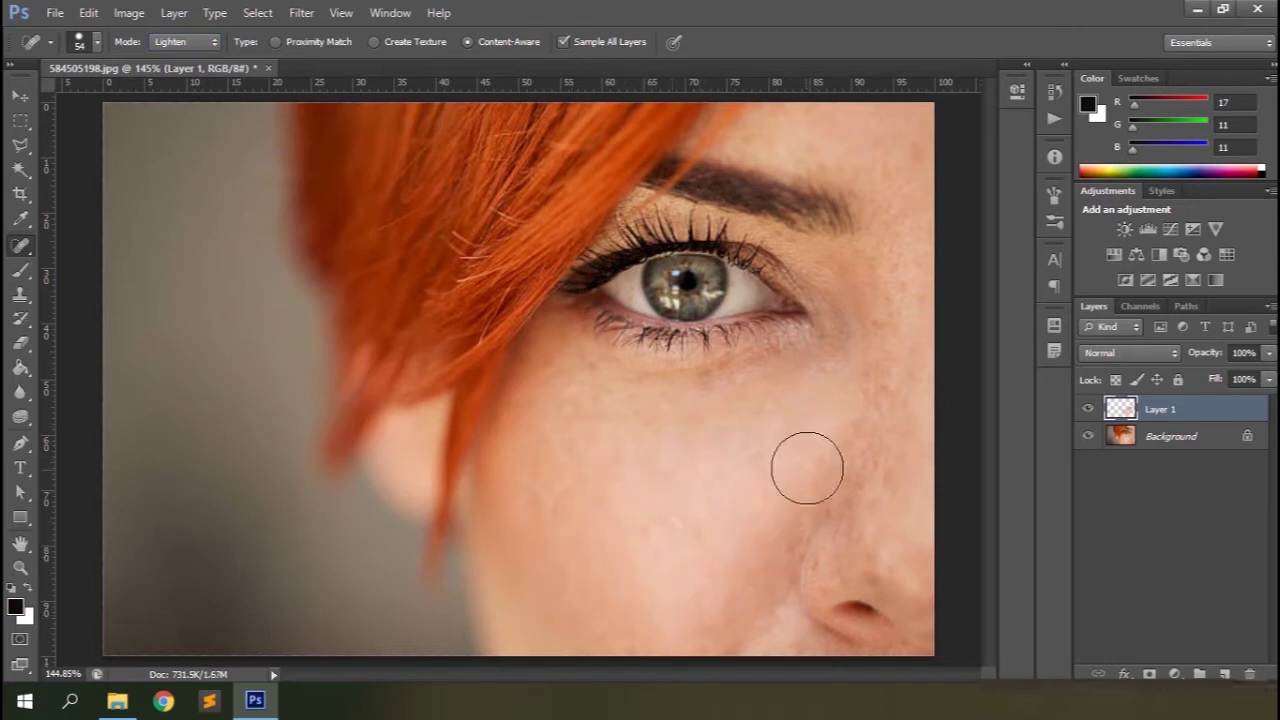
# Step: Heal the remaining dark spots on the nose, the forehead above the eyebrow and the cheek in Lighten mode
pyautogui.moveTo(874, 346); pyautogui.dragTo(892, 310)
pyautogui.moveTo(812, 140); pyautogui.dragTo(777, 136)
pyautogui.click(898, 500)
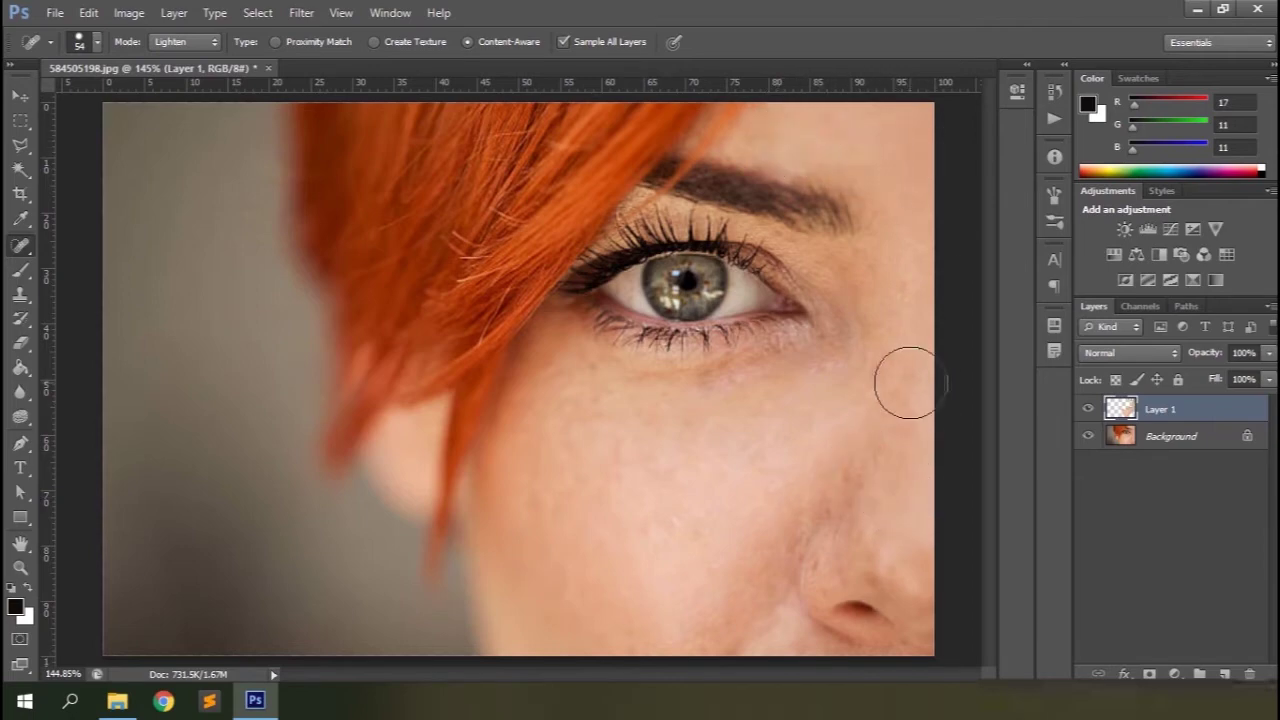
pyautogui.click(814, 457)
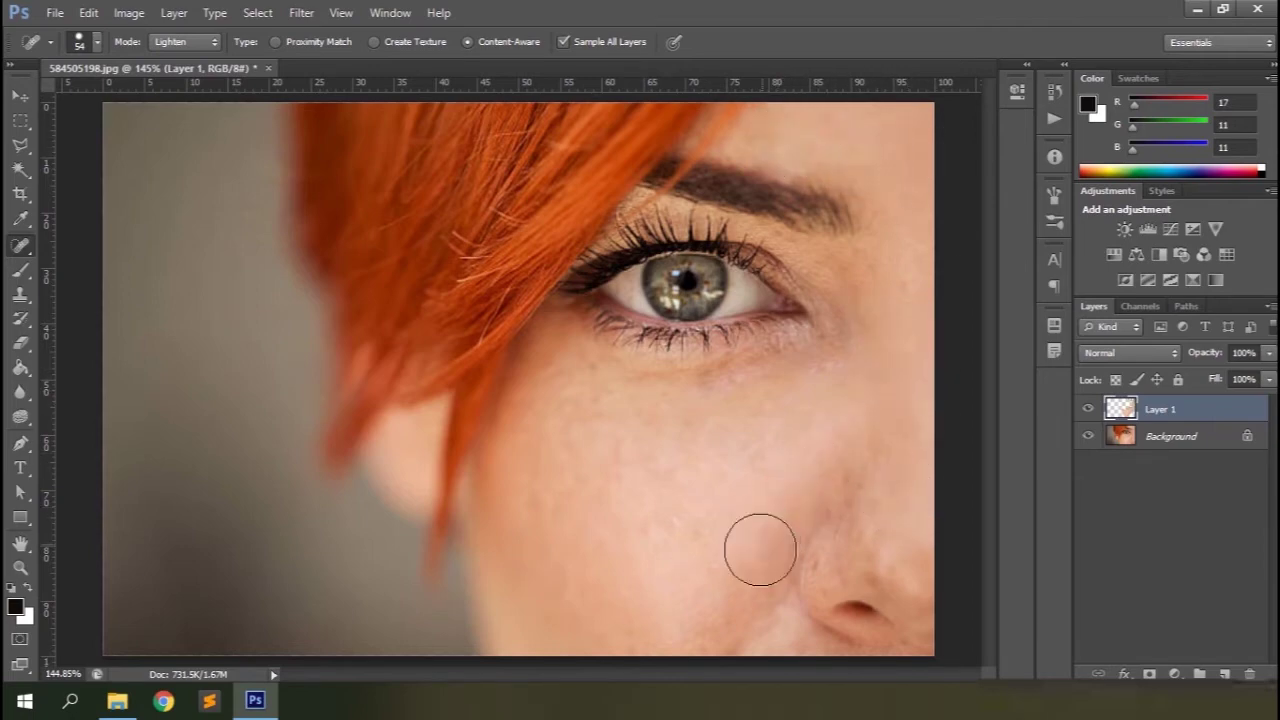
pyautogui.moveTo(568, 533); pyautogui.dragTo(640, 520)
pyautogui.click(889, 449)
pyautogui.click(826, 457)
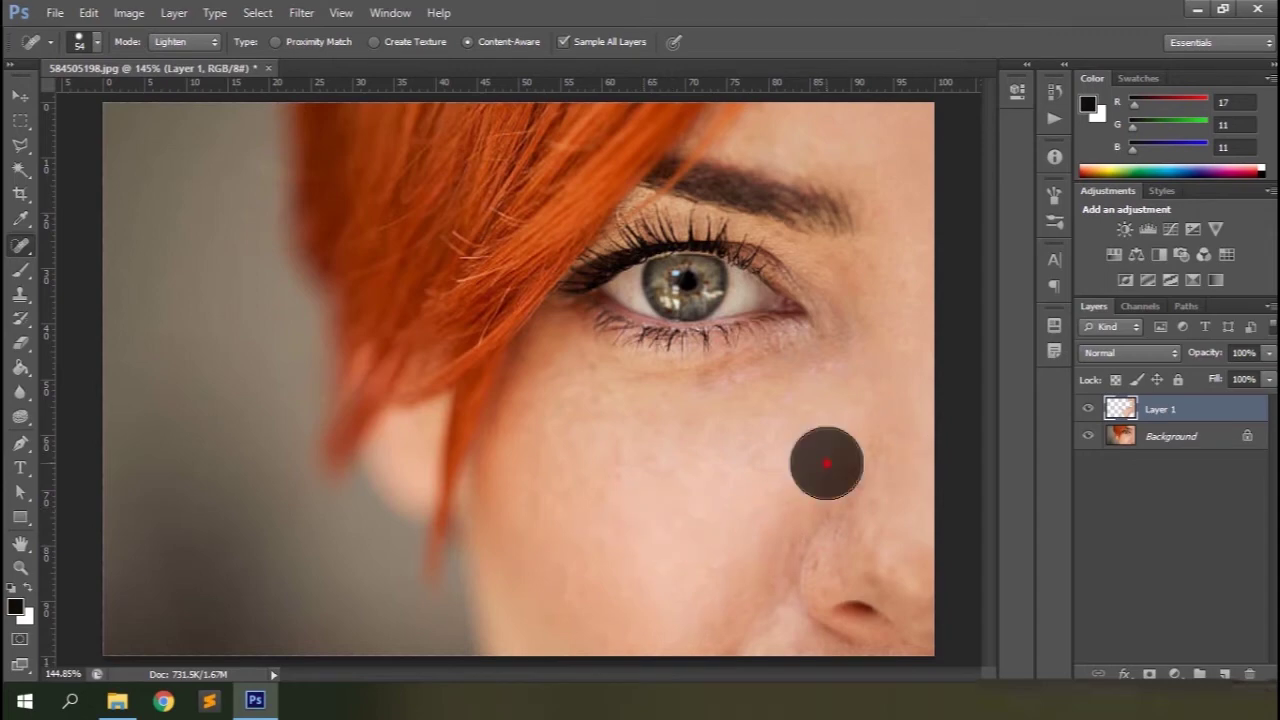
pyautogui.click(855, 552)
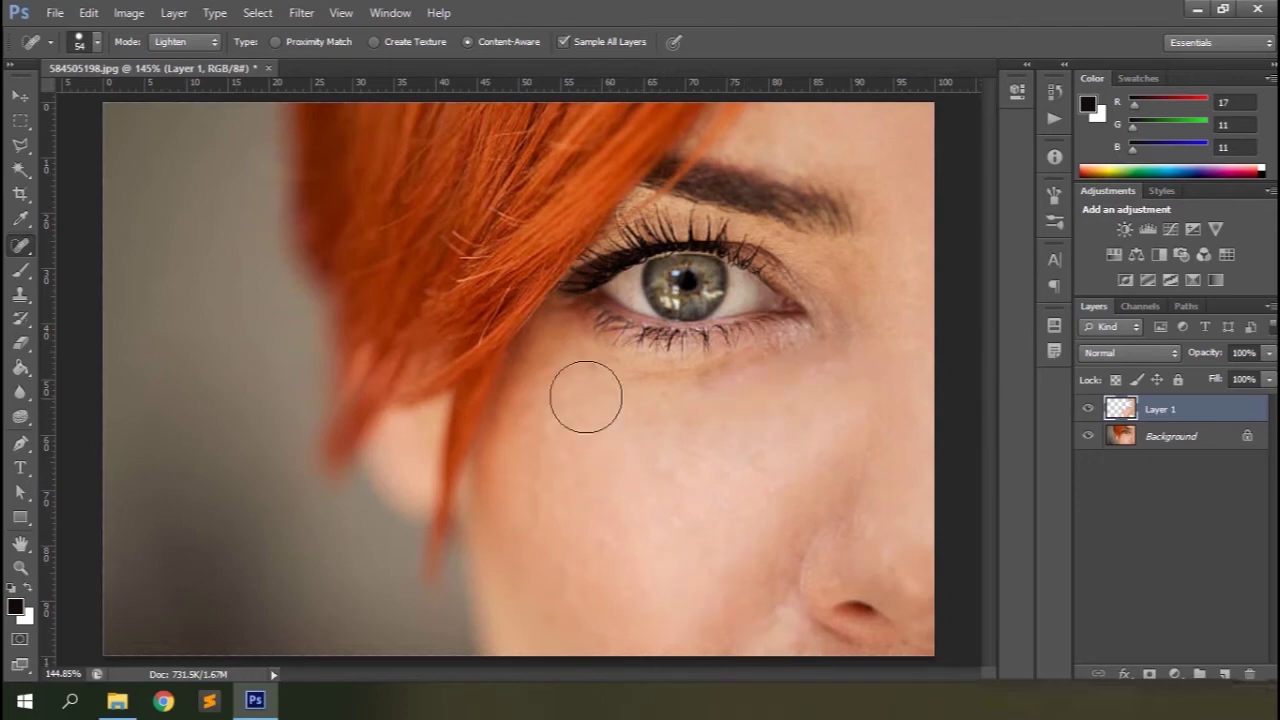
pyautogui.click(570, 593)
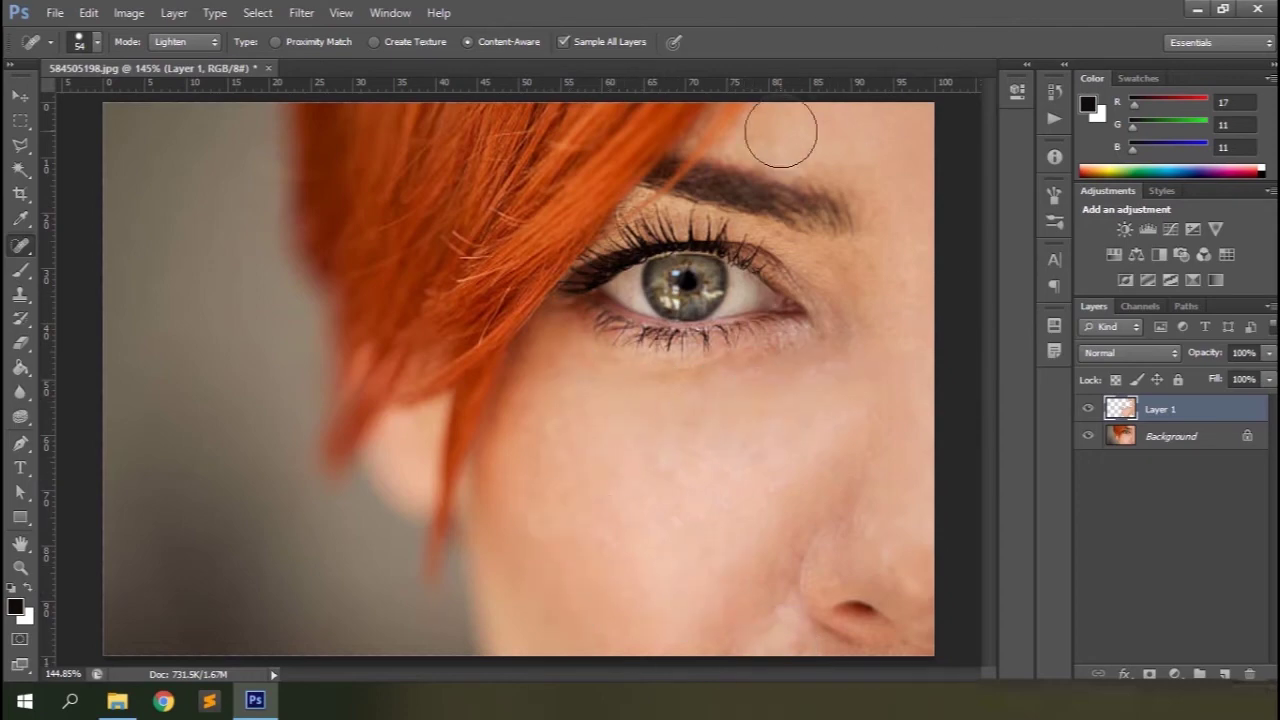
pyautogui.click(865, 140)
pyautogui.click(902, 130)
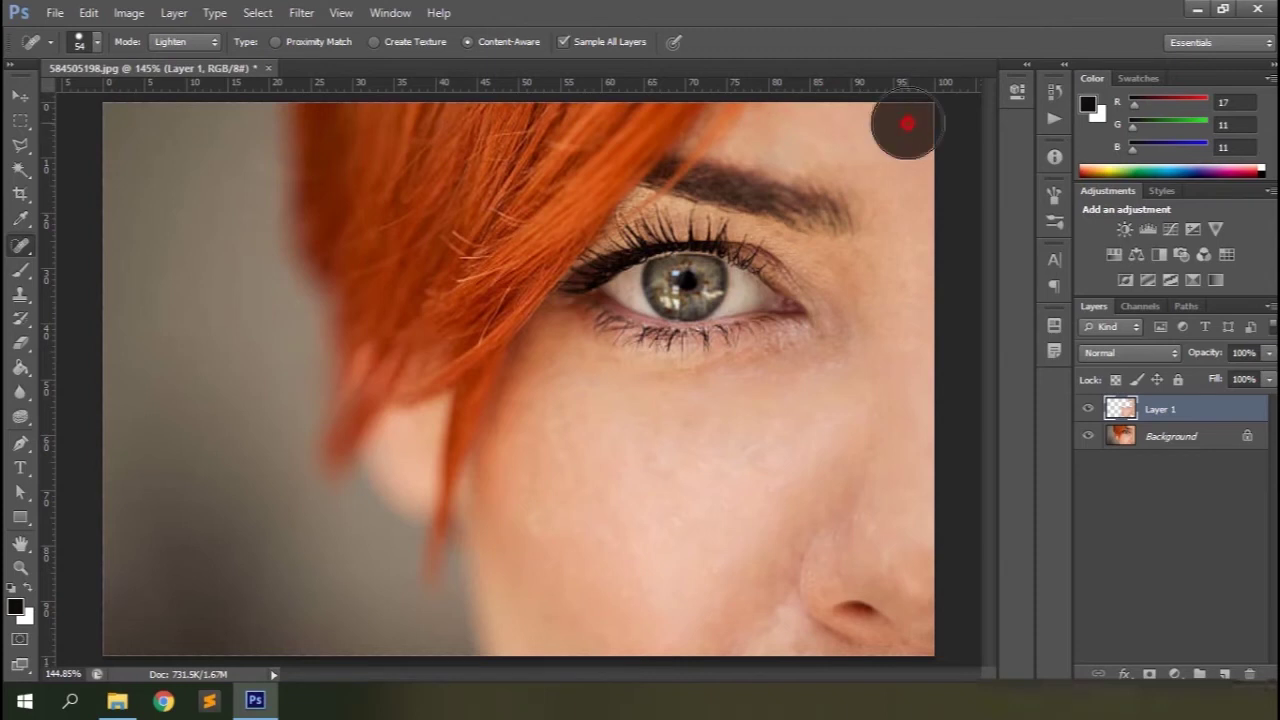
# Step: Toggle the visibility of Layer 1 to compare the retouched skin with the original
pyautogui.click(1088, 412)
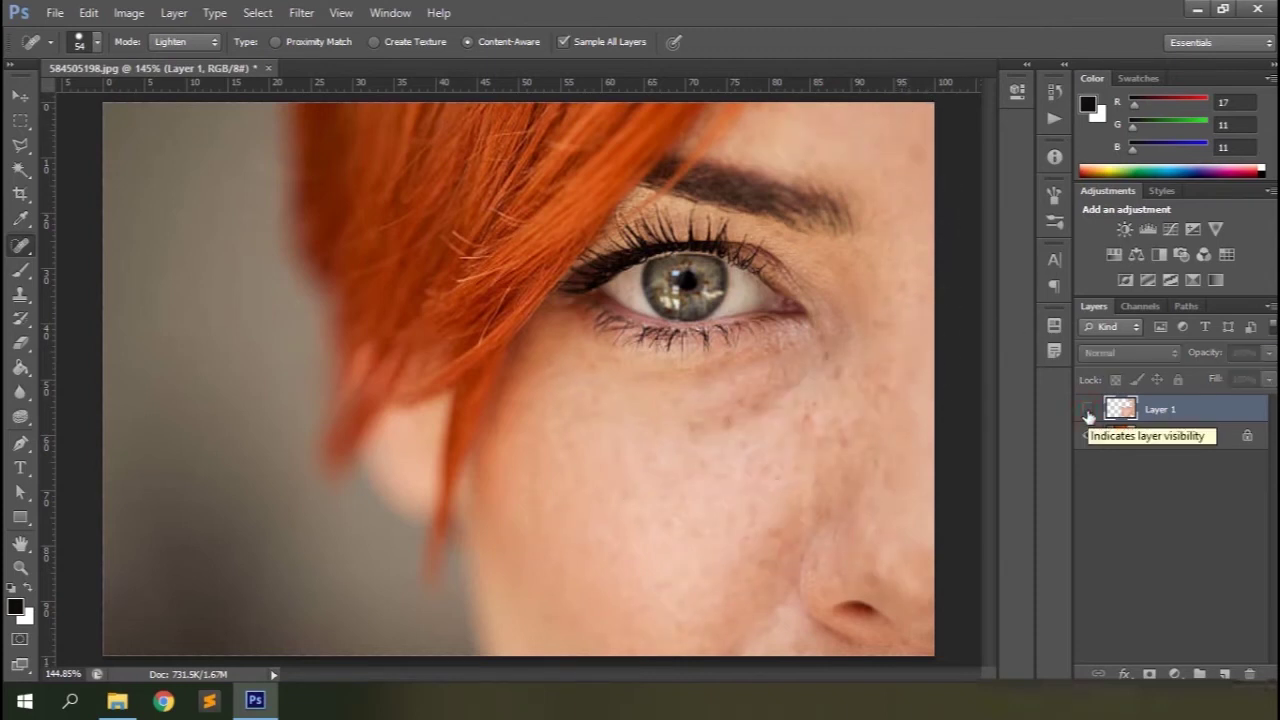
pyautogui.click(1088, 412)
pyautogui.click(1088, 412)
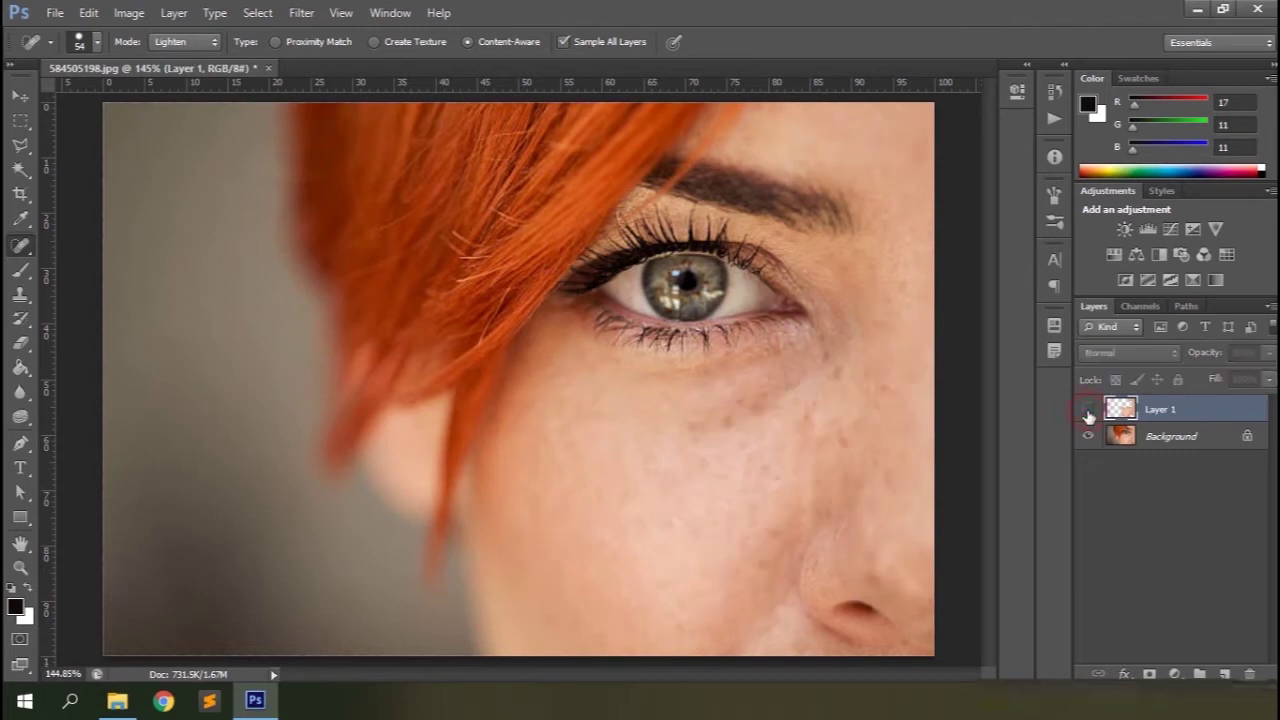
pyautogui.click(1088, 412)
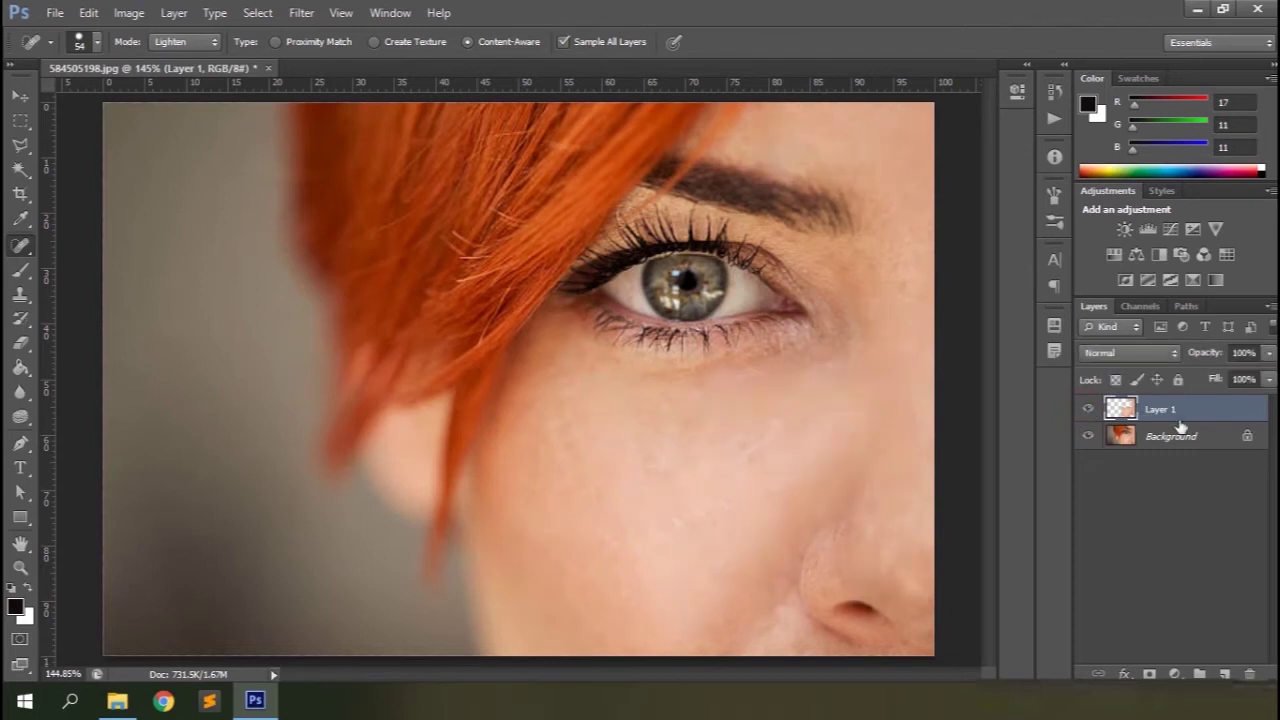
# Step: Create another empty layer, set the healing mode to Darken and paint over bright spots on the cheek and nose
pyautogui.click(1226, 673)
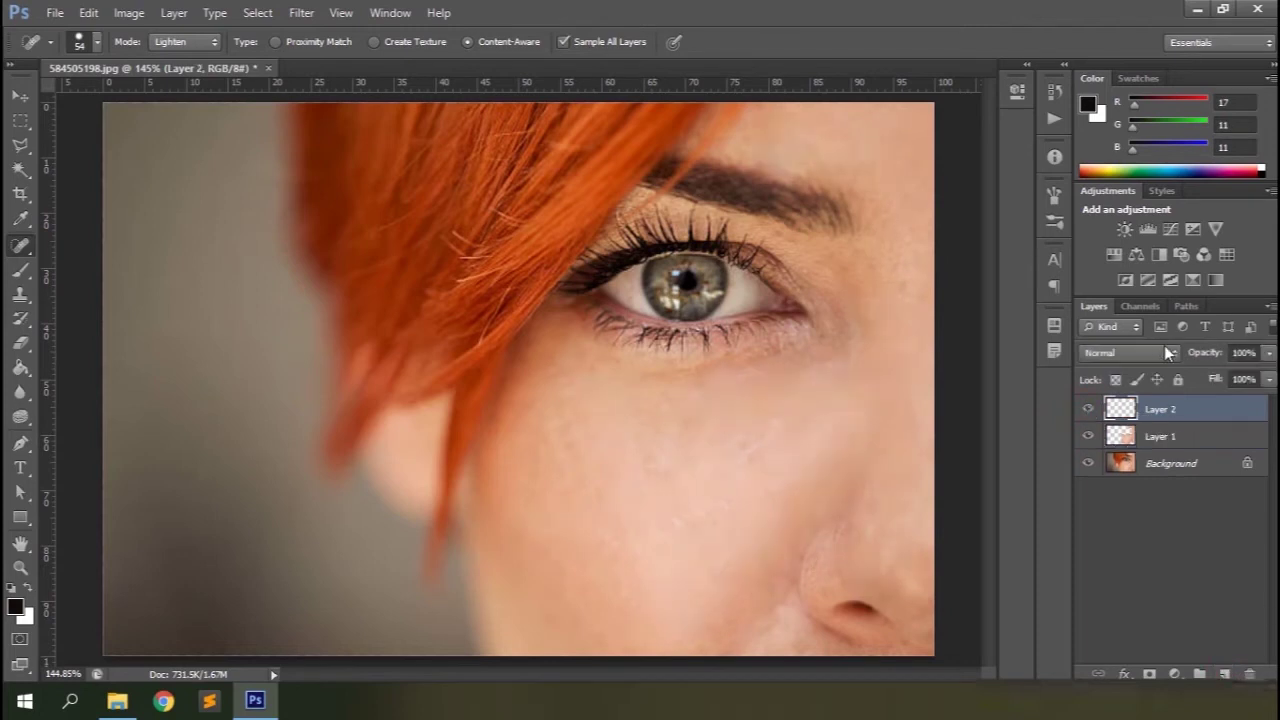
pyautogui.click(207, 45)
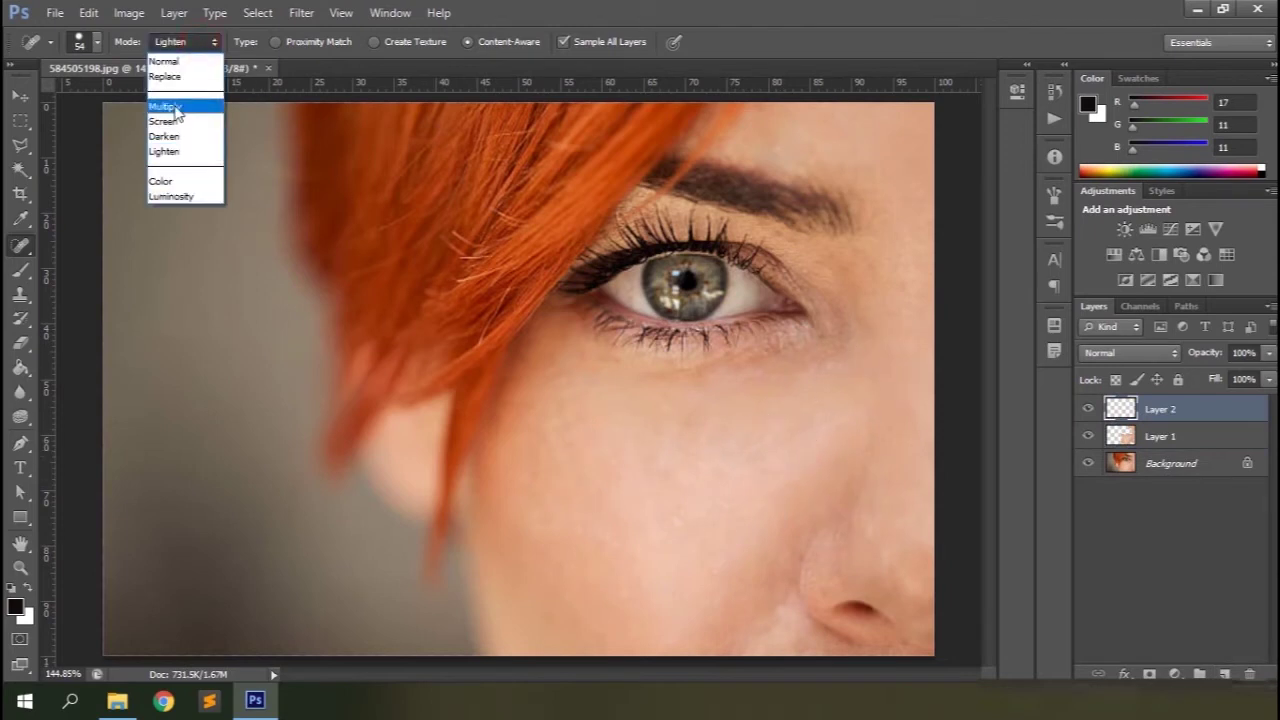
pyautogui.click(165, 137)
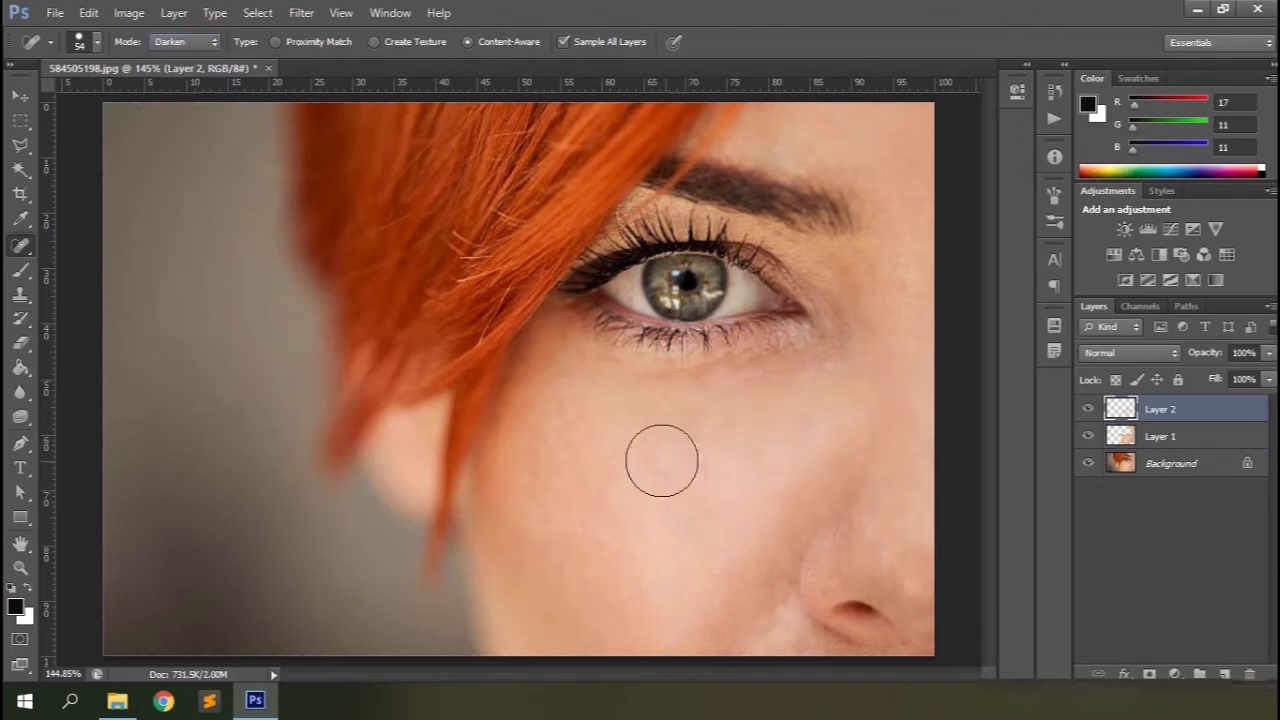
pyautogui.click(843, 380)
pyautogui.click(895, 552)
pyautogui.click(846, 550)
pyautogui.click(723, 566)
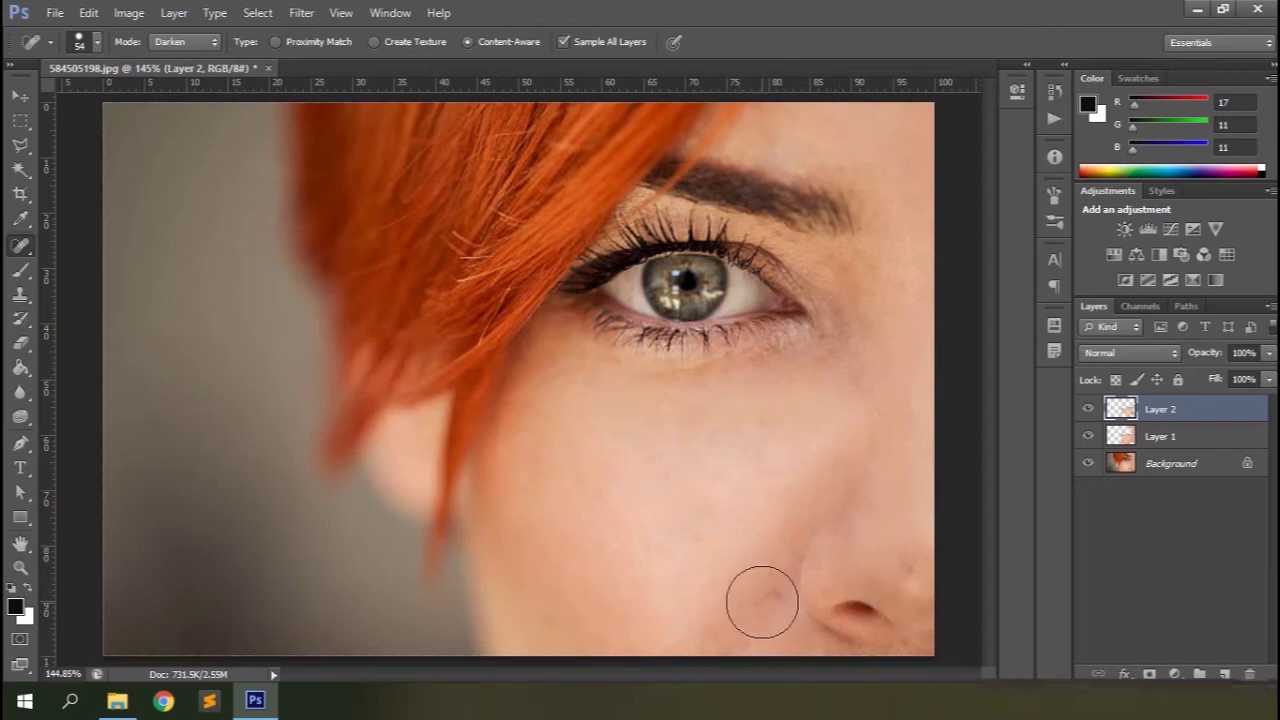
# Step: Reduce the healing brush size to 35 and set its mode to Lighten
pyautogui.press('[')
pyautogui.click(185, 41)
pyautogui.click(180, 58)
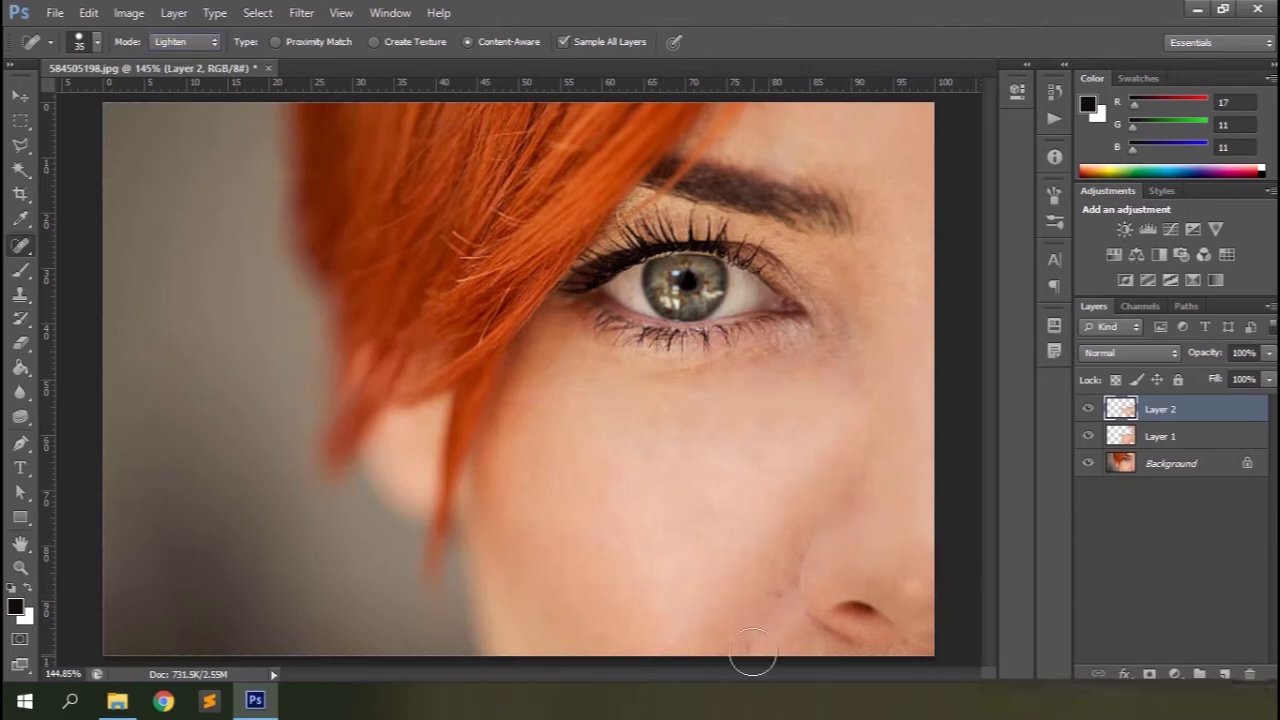
# Step: Set the healing mode to Darken, paint over the skin beside the nostril, and switch the mode back to Lighten
pyautogui.click(185, 41)
pyautogui.click(172, 138)
pyautogui.click(824, 578)
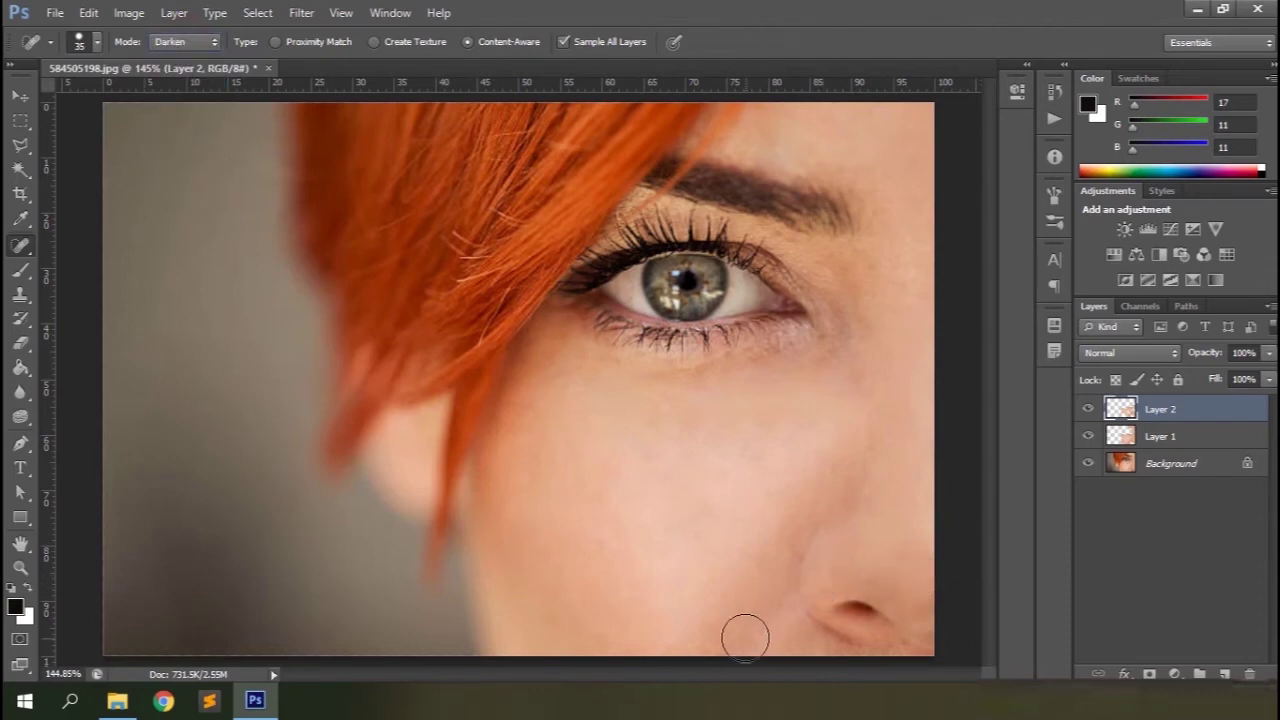
pyautogui.click(185, 41)
pyautogui.click(159, 156)
# Step: Toggle between the Background layer alone and all layers to compare the portrait before and after retouching
pyautogui.keyDown('alt'); pyautogui.click(1089, 464); pyautogui.keyUp('alt')
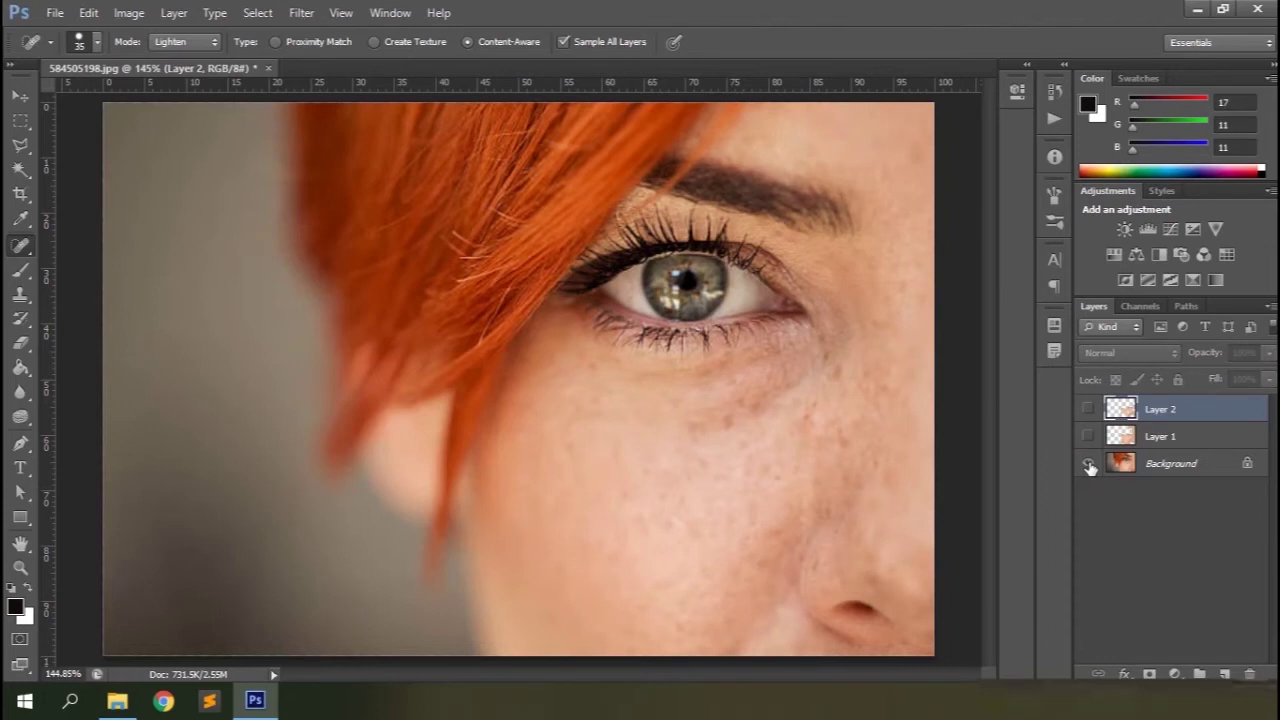
pyautogui.keyDown('alt'); pyautogui.click(1089, 465); pyautogui.keyUp('alt')
pyautogui.keyDown('alt'); pyautogui.click(1088, 466); pyautogui.keyUp('alt')
pyautogui.keyDown('alt'); pyautogui.click(1088, 466); pyautogui.keyUp('alt')
pyautogui.keyDown('alt'); pyautogui.click(1088, 466); pyautogui.keyUp('alt')
pyautogui.keyDown('alt'); pyautogui.click(1088, 466); pyautogui.keyUp('alt')
# Step: Group Layer 1 and Layer 2 together and hide the group
pyautogui.keyDown('shift'); pyautogui.click(1178, 435); pyautogui.keyUp('shift')
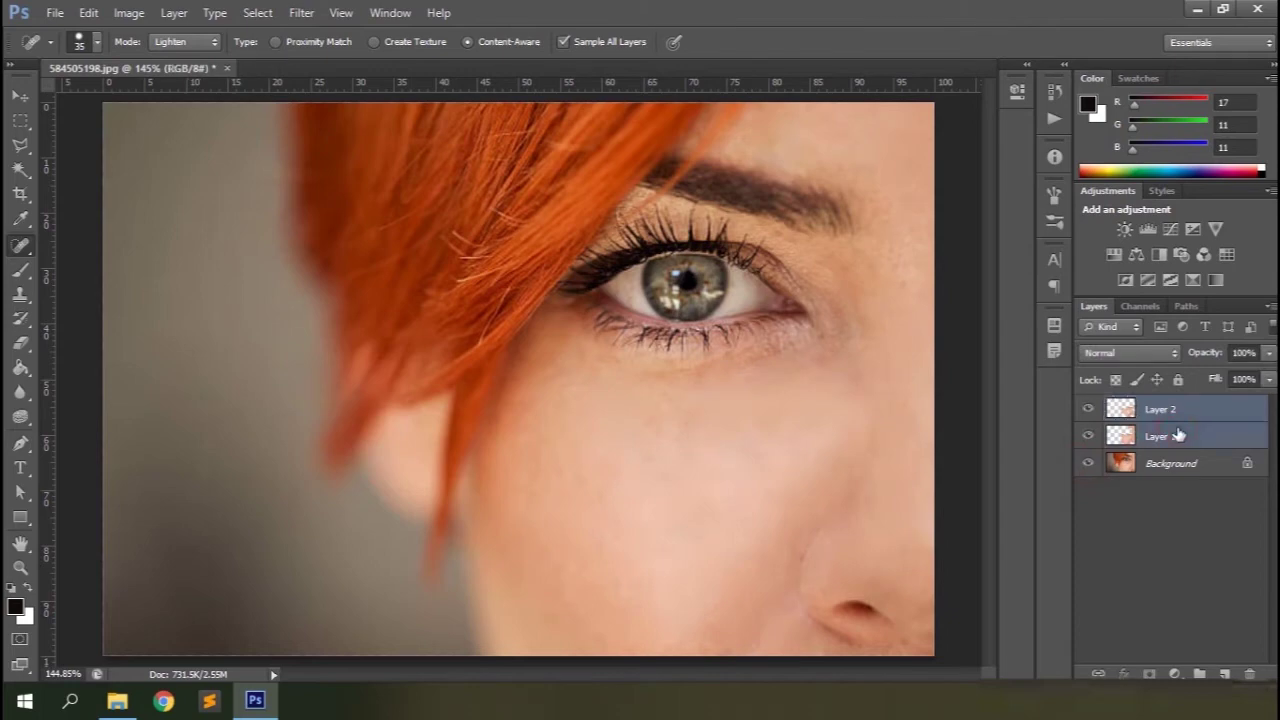
pyautogui.hotkey('ctrl', 'g')
pyautogui.click(1088, 406)
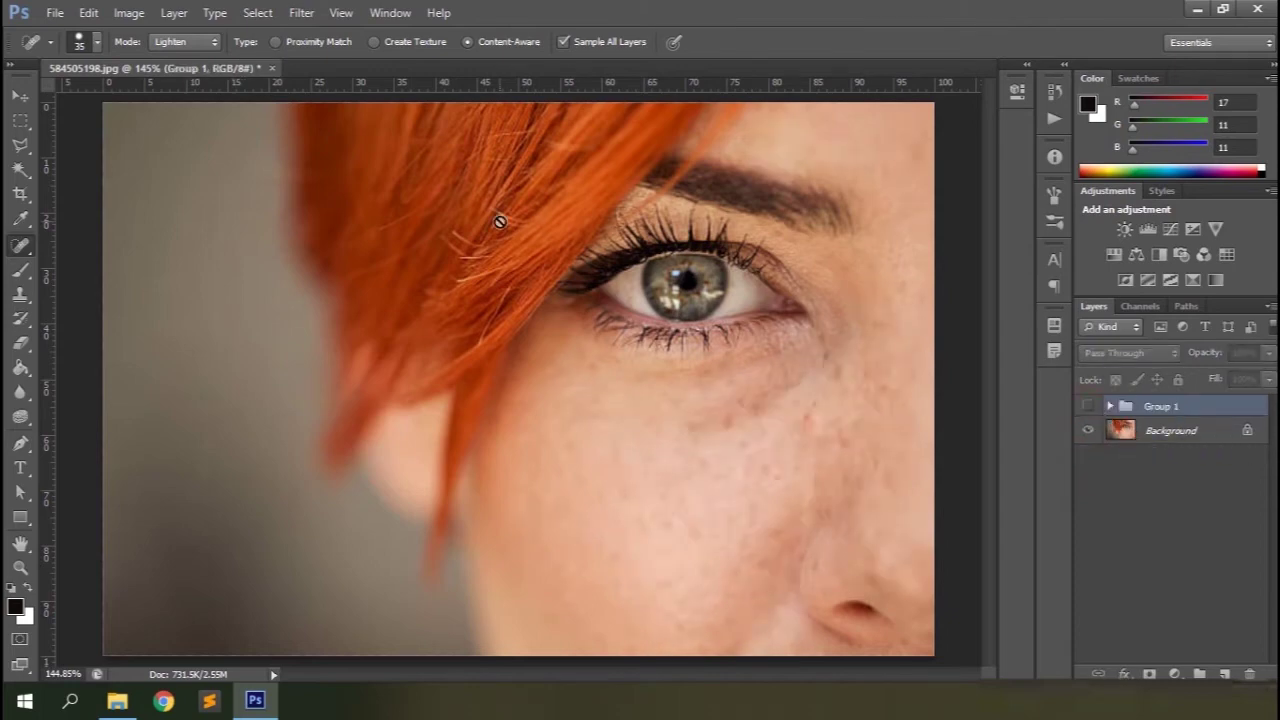
# Step: Switch to the Healing Brush and look through its brush settings, blending modes and sampling options
pyautogui.rightClick(20, 245)
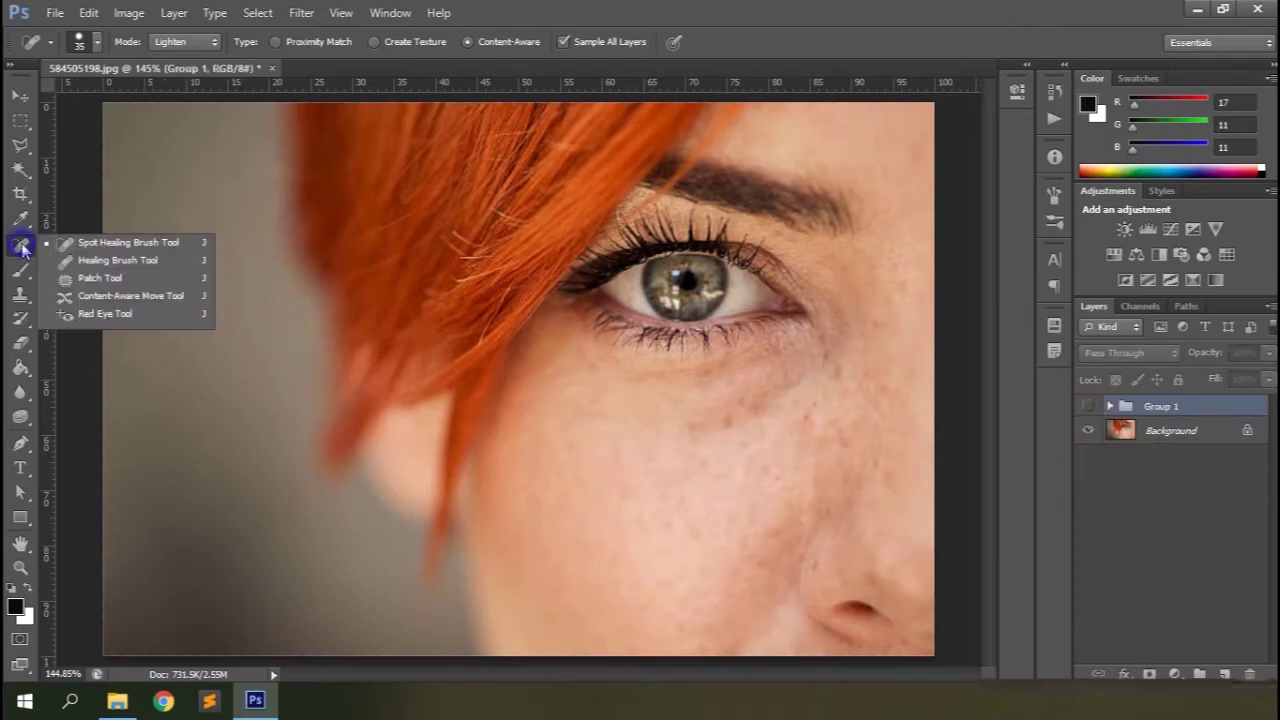
pyautogui.click(85, 266)
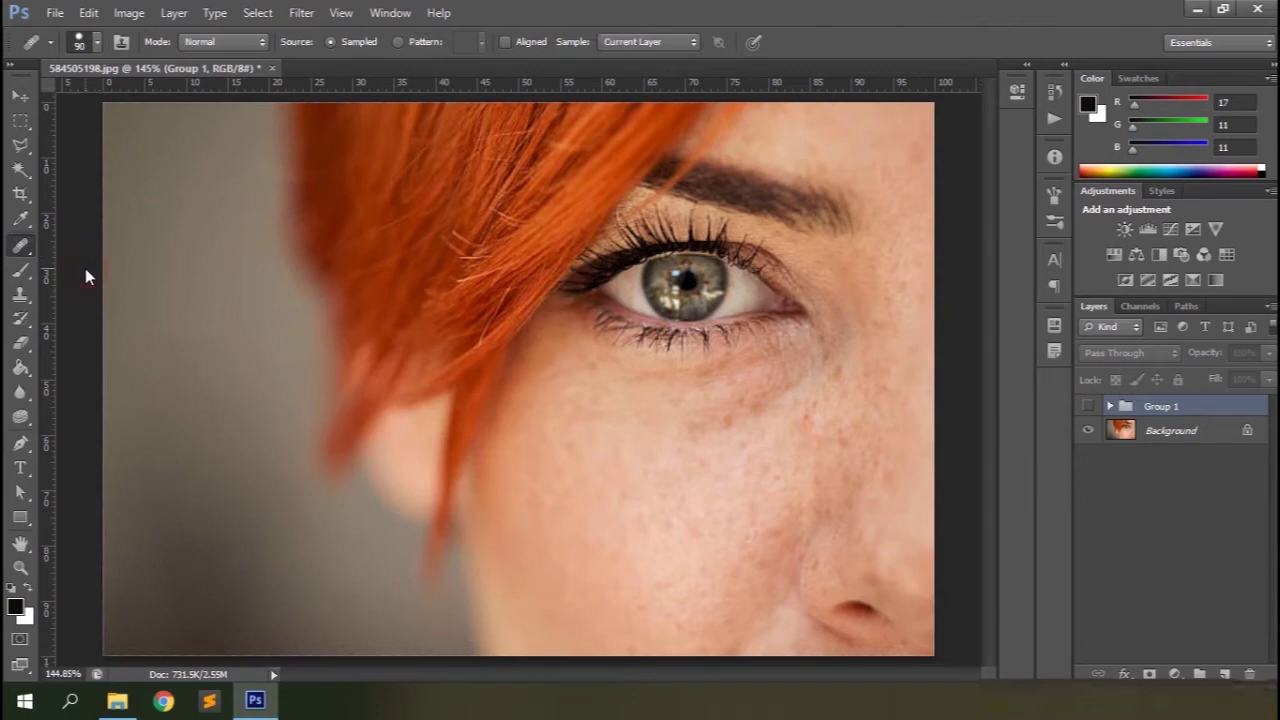
pyautogui.click(95, 46)
pyautogui.click(94, 44)
pyautogui.click(202, 42)
pyautogui.click(202, 42)
pyautogui.click(685, 42)
pyautogui.click(685, 43)
# Step: Add an empty layer directly above the Background and set the Healing Brush to sample All Layers
pyautogui.click(1169, 432)
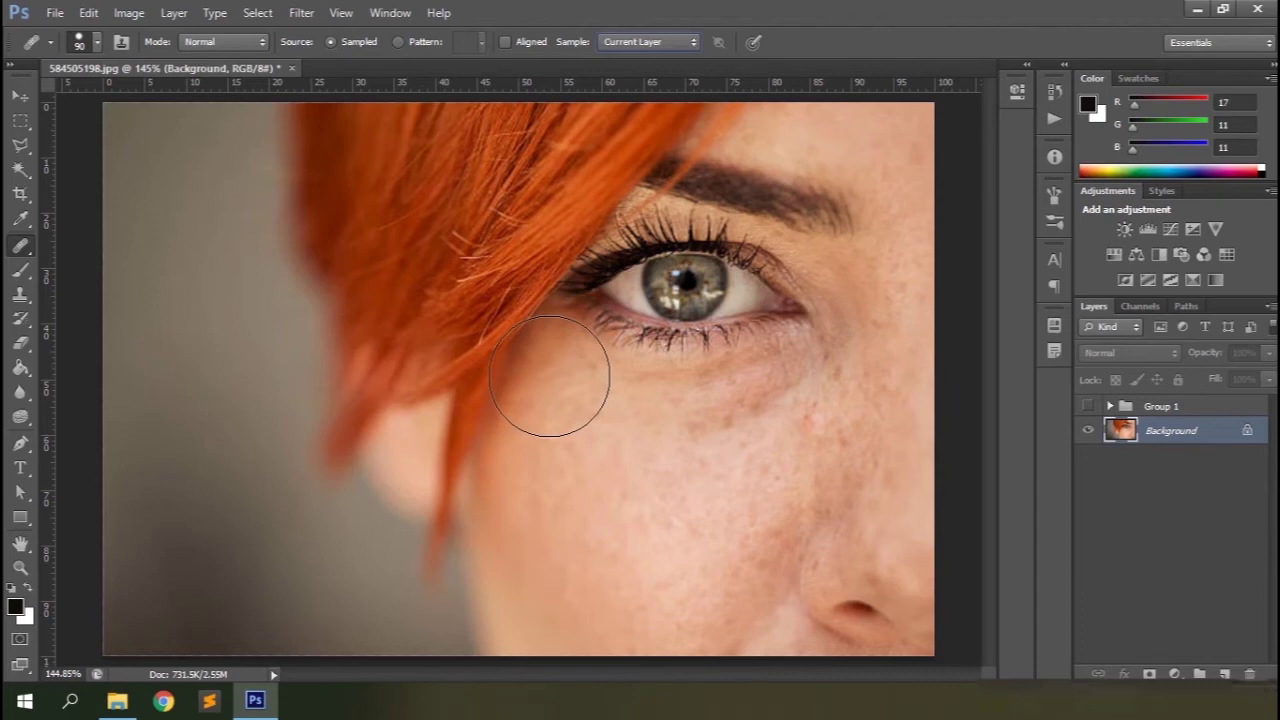
pyautogui.click(1224, 673)
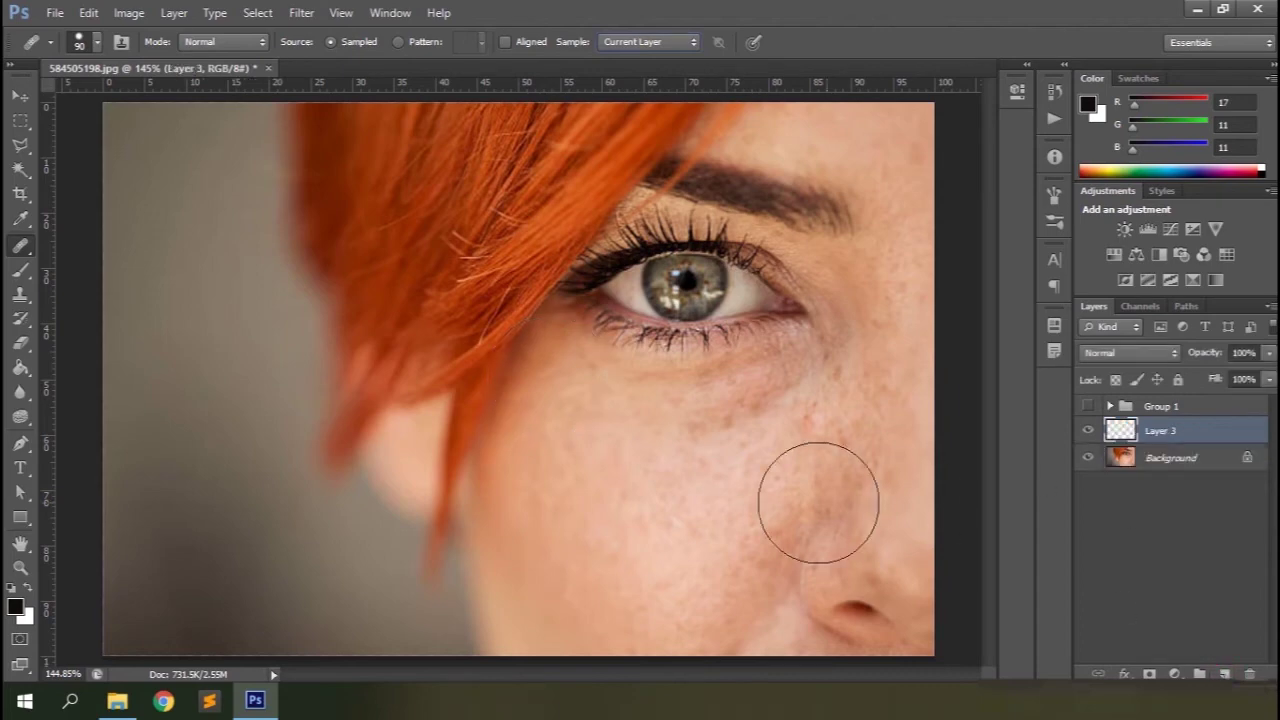
pyautogui.click(660, 42)
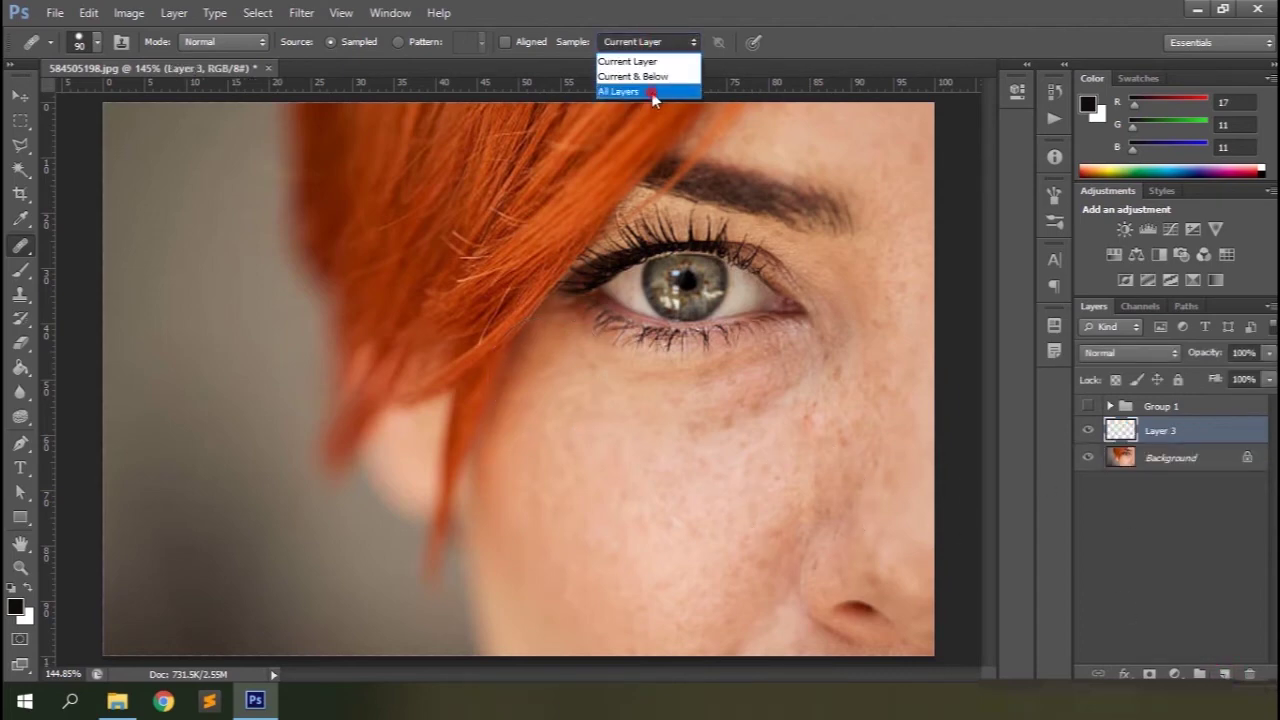
pyautogui.click(651, 92)
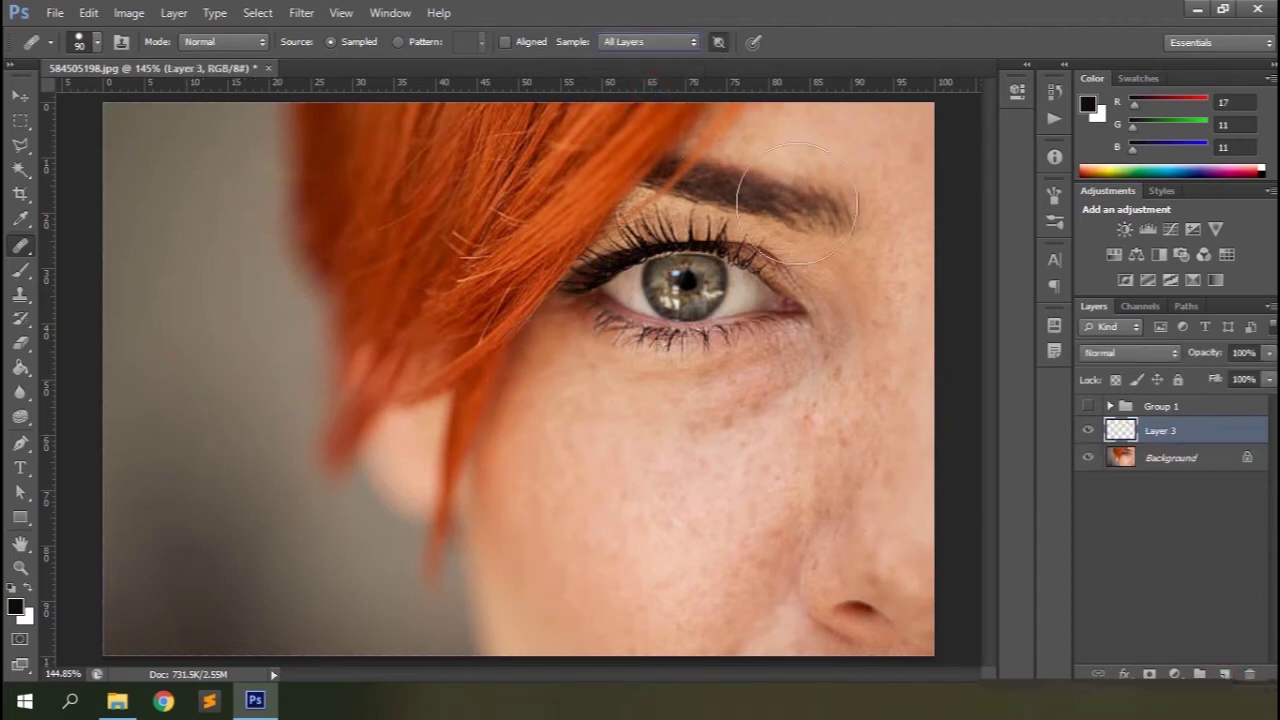
# Step: Sample clean skin on the cheek and paint over the blemishes below the eye with All Layers sampling
pyautogui.click(655, 42)
pyautogui.click(651, 90)
pyautogui.keyDown('alt'); pyautogui.click(620, 482); pyautogui.keyUp('alt')
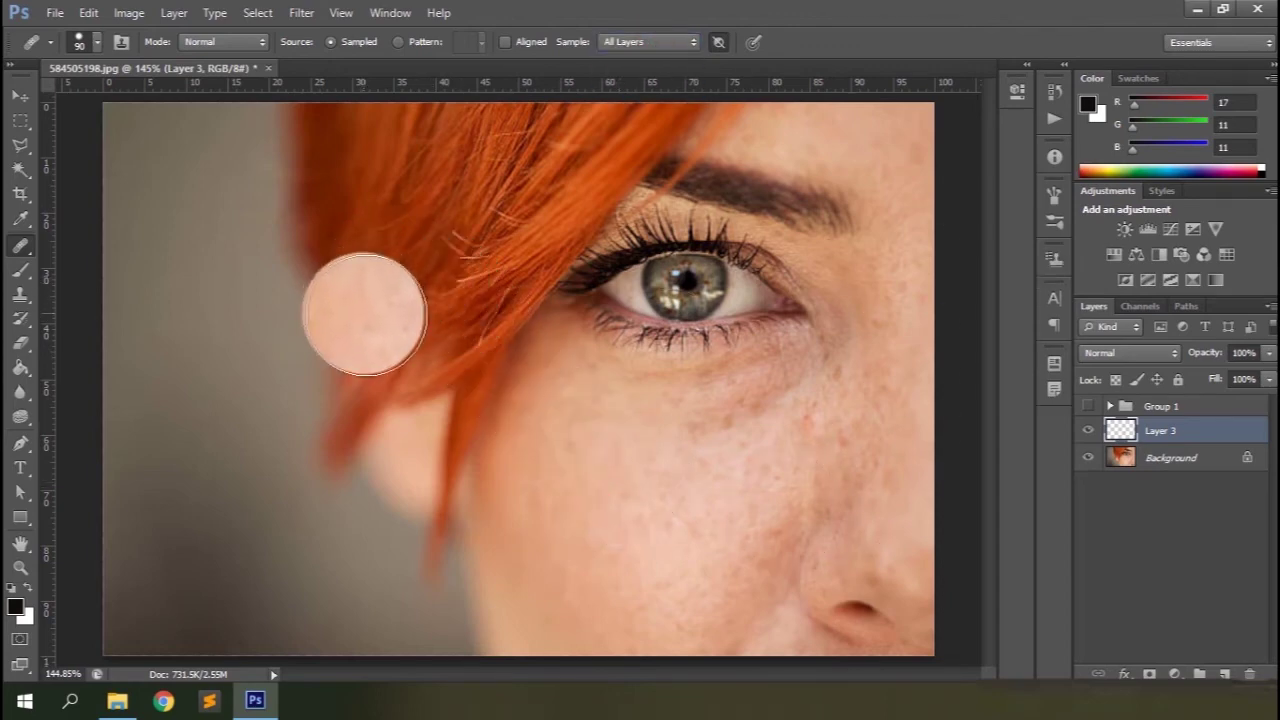
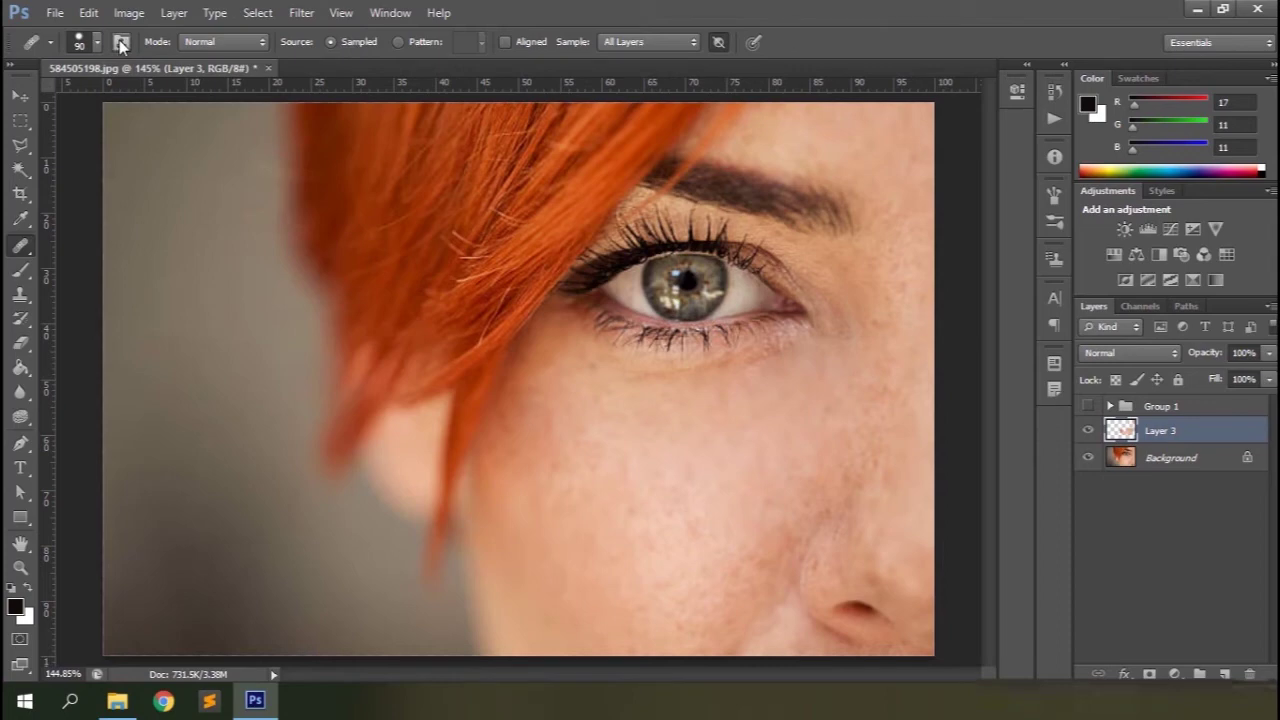
# Step: Open the Clone Source settings, sample the hair into the second source and try painting it on the cheek
pyautogui.click(120, 44)
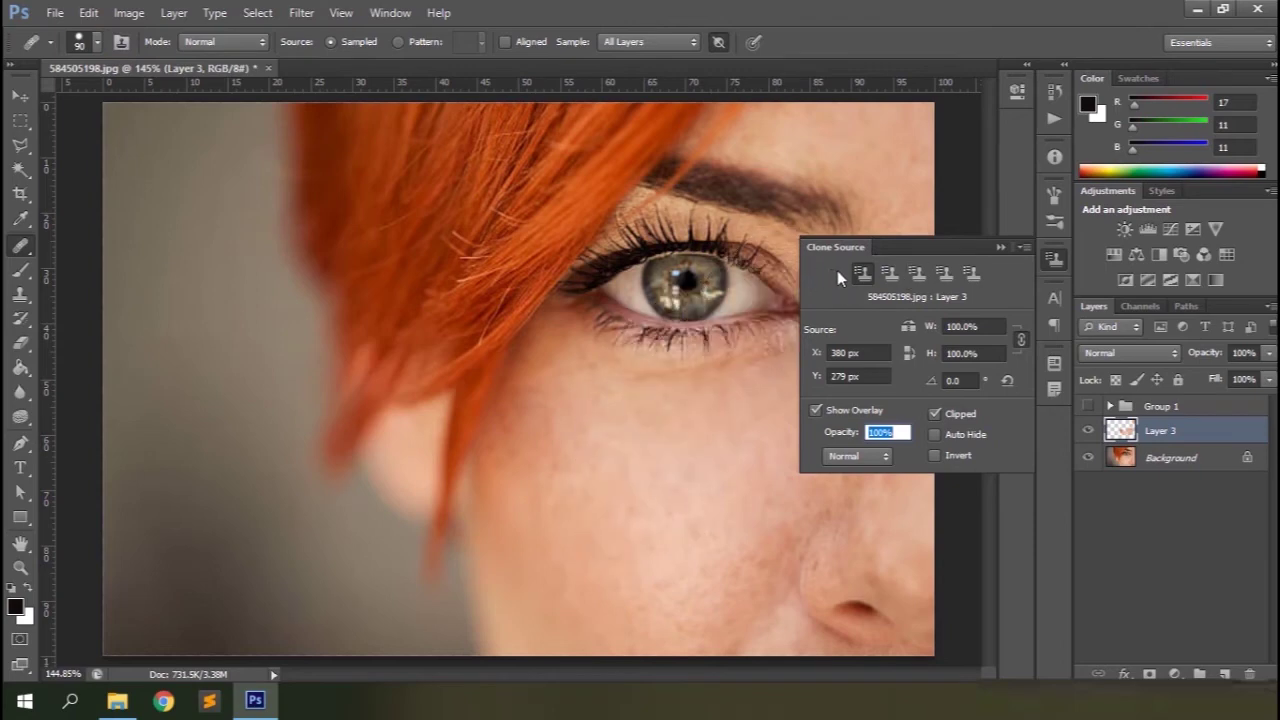
pyautogui.click(887, 272)
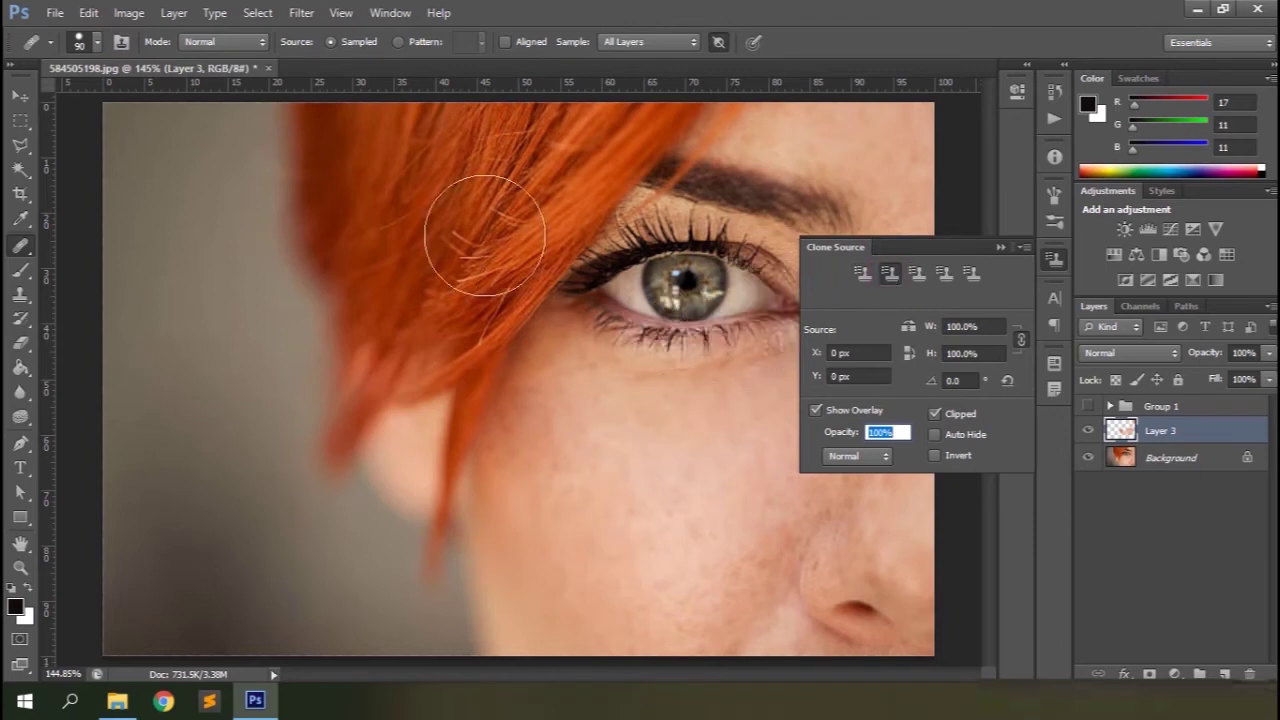
pyautogui.keyDown('alt'); pyautogui.click(397, 184); pyautogui.keyUp('alt')
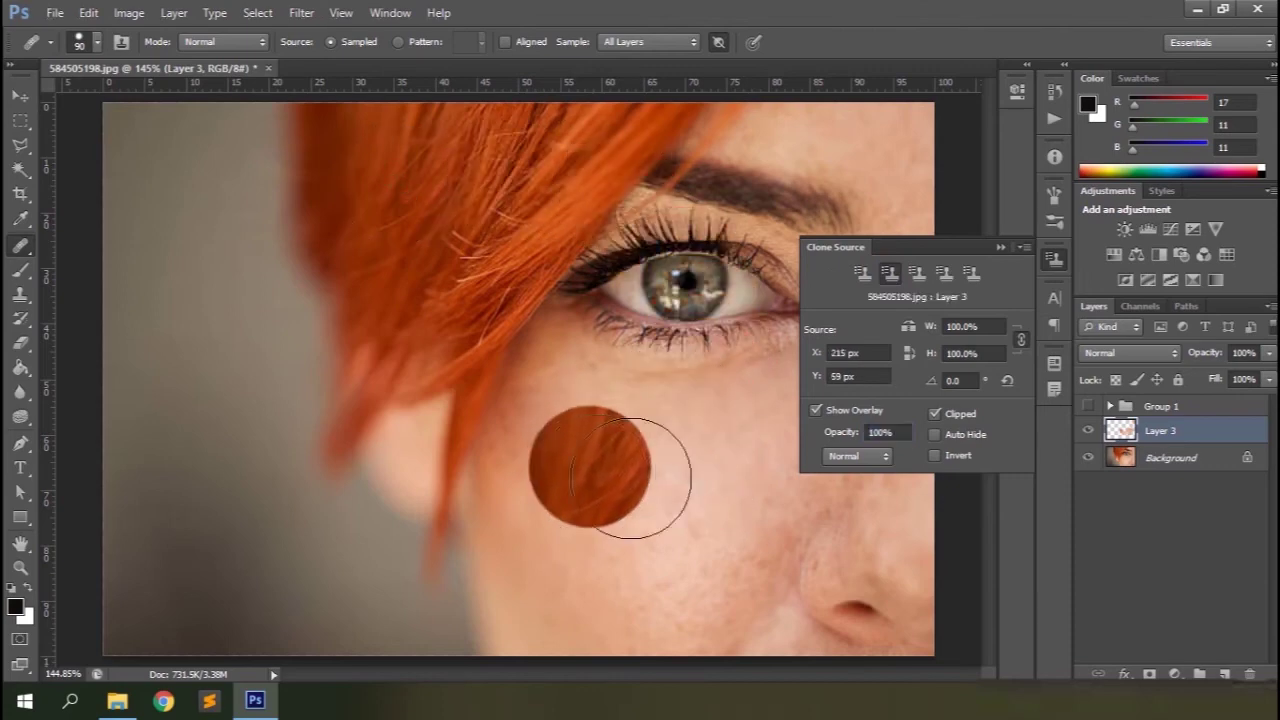
pyautogui.moveTo(715, 440); pyautogui.dragTo(663, 480)
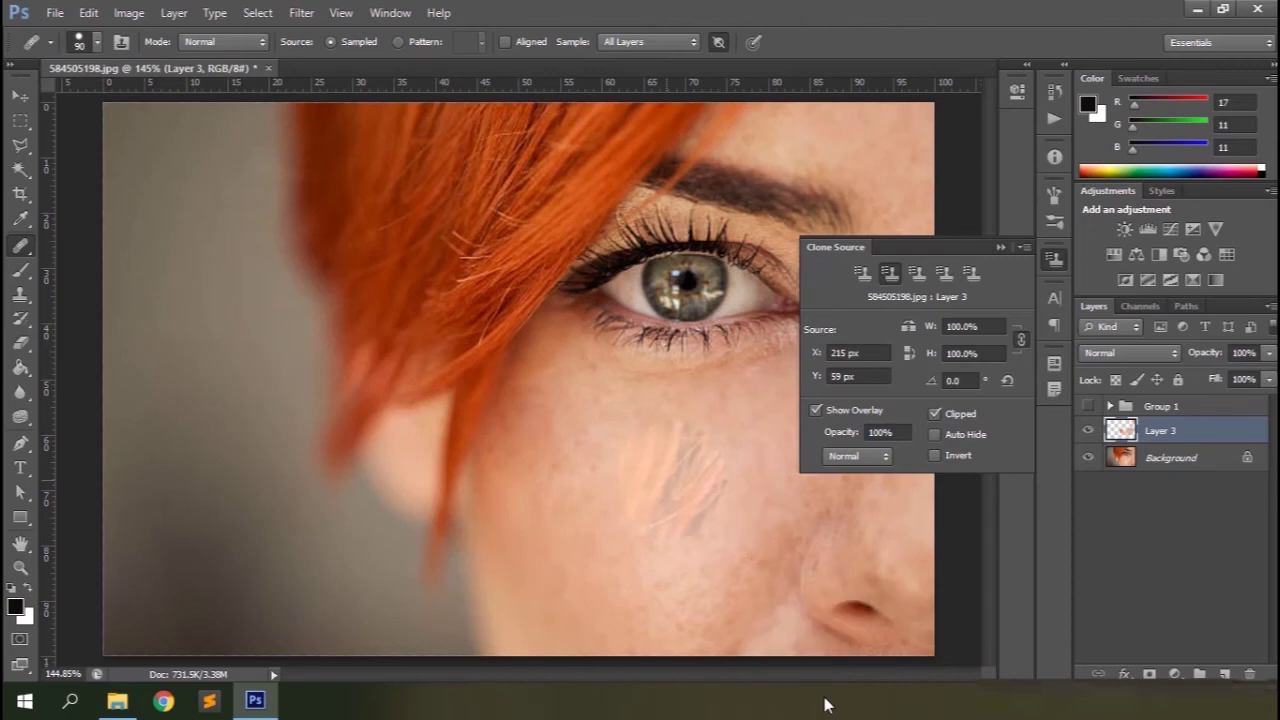
# Step: Undo the hair stroke on the cheek and return to the first clone source
pyautogui.hotkey('ctrl', 'z')
pyautogui.click(859, 275)
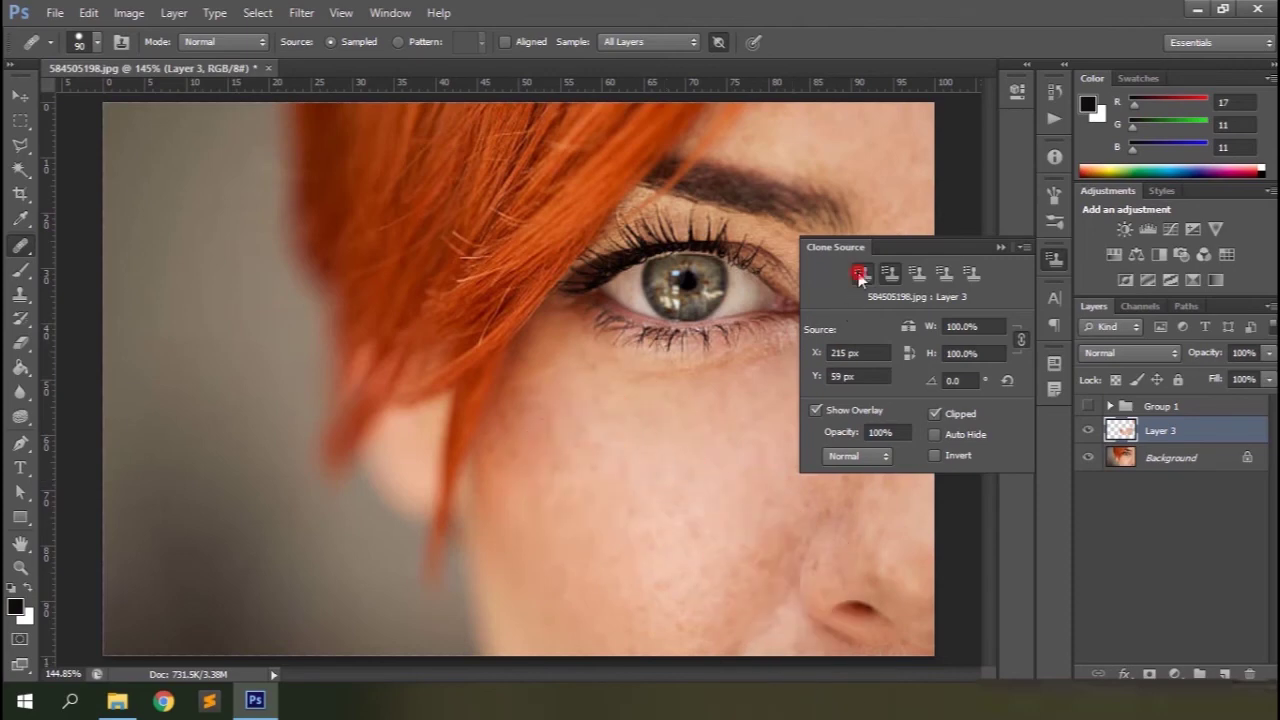
pyautogui.click(860, 273)
# Step: Toggle the clone overlay, try it at 70% opacity and restore the opacity to 100%
pyautogui.click(815, 411)
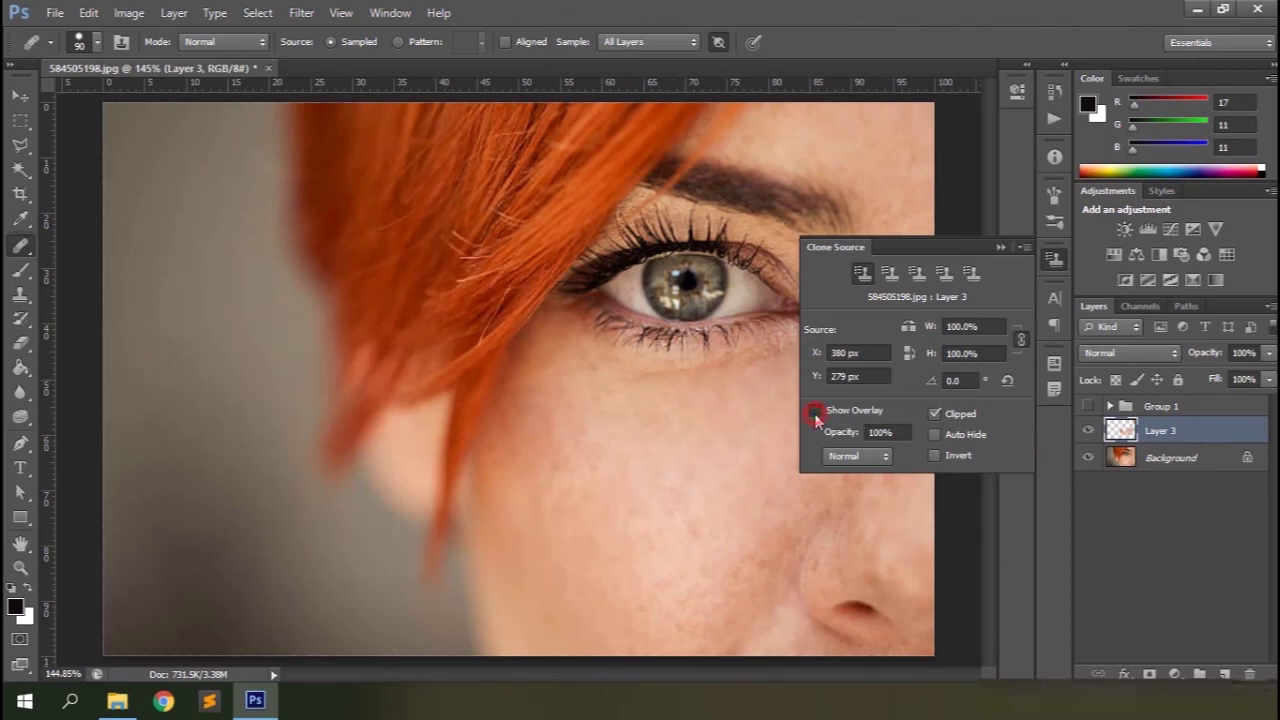
pyautogui.click(895, 432)
pyautogui.write('70')
pyautogui.press('Return')
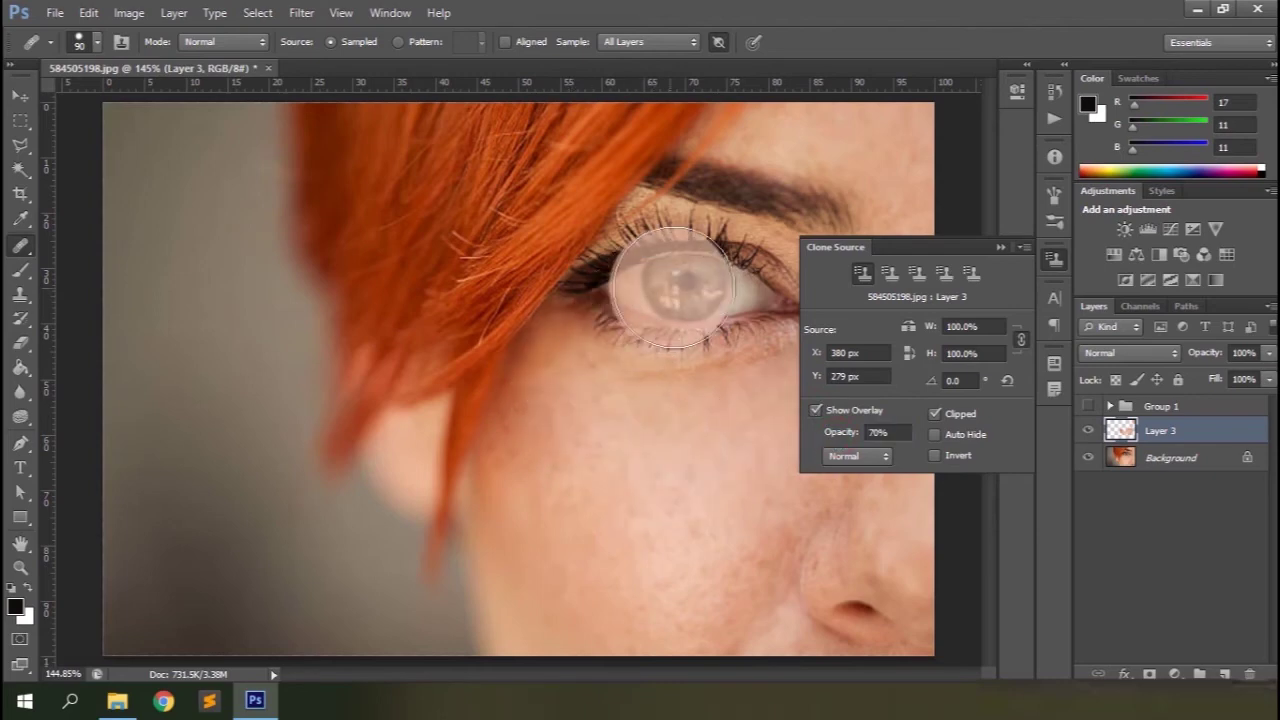
pyautogui.click(840, 436)
pyautogui.write('100')
pyautogui.press('Return')
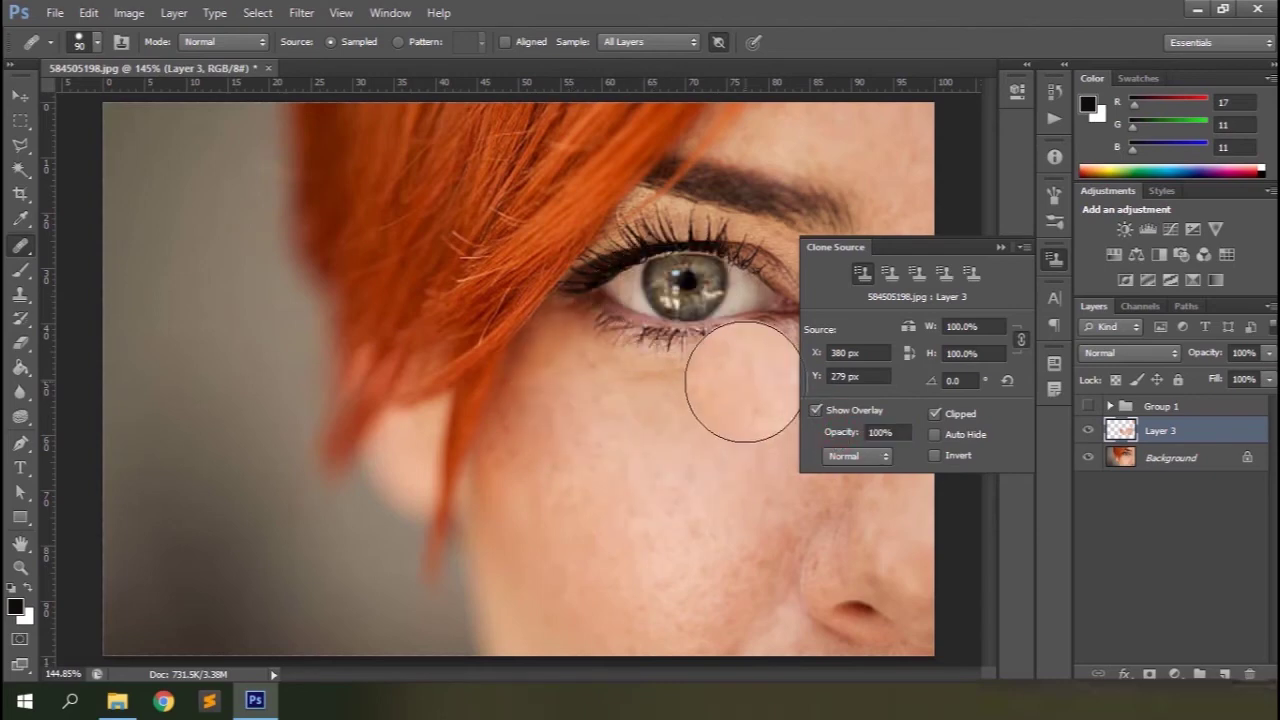
# Step: Try the Difference blending mode on the clone overlay and set it back to Normal
pyautogui.click(866, 460)
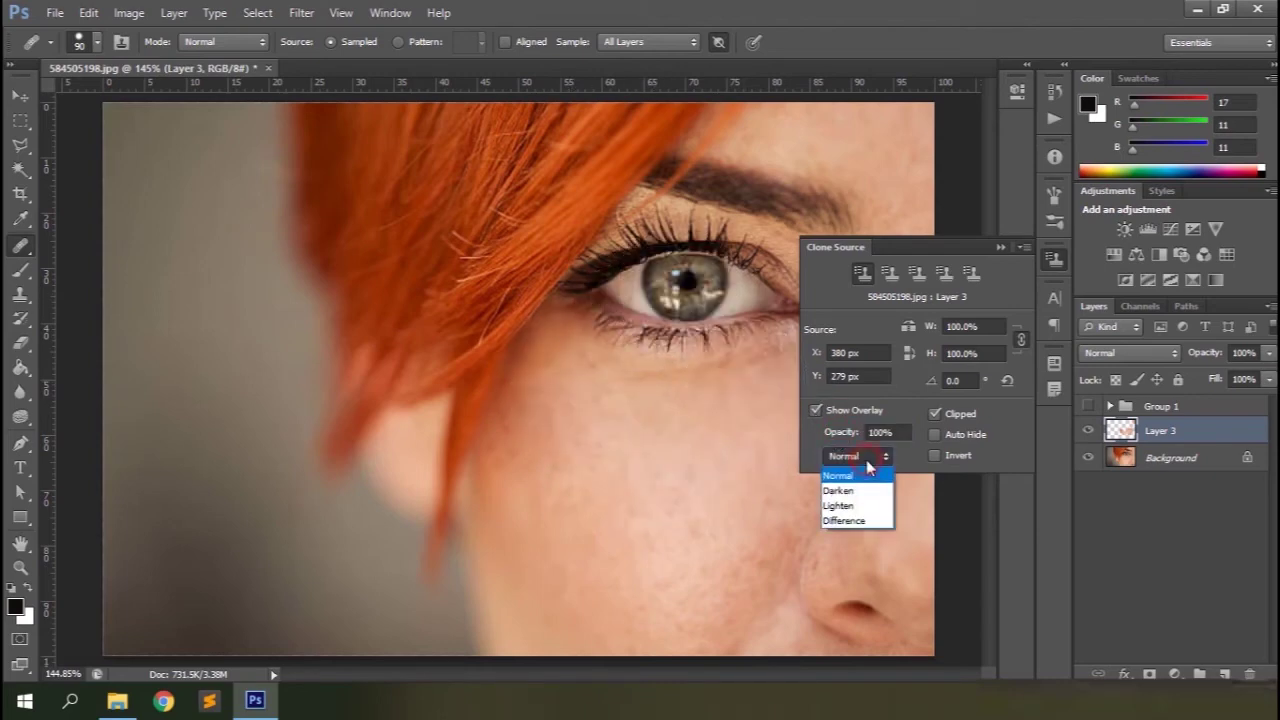
pyautogui.click(857, 520)
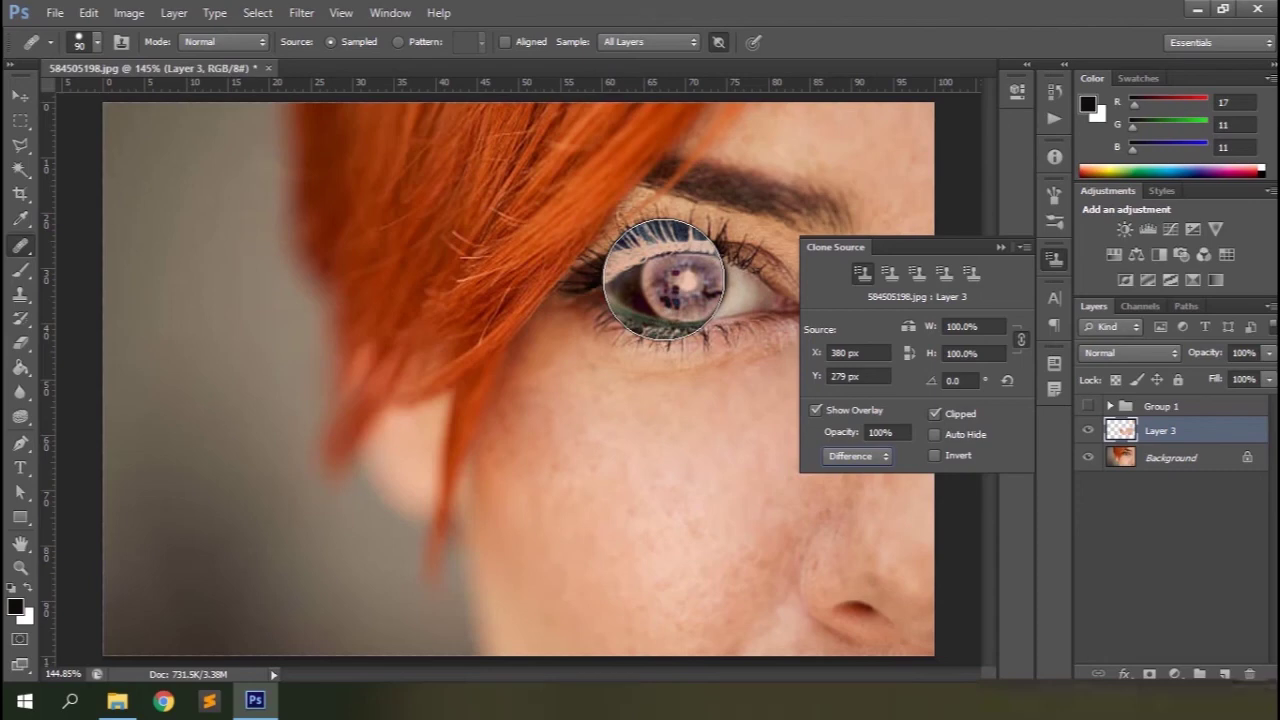
pyautogui.click(884, 460)
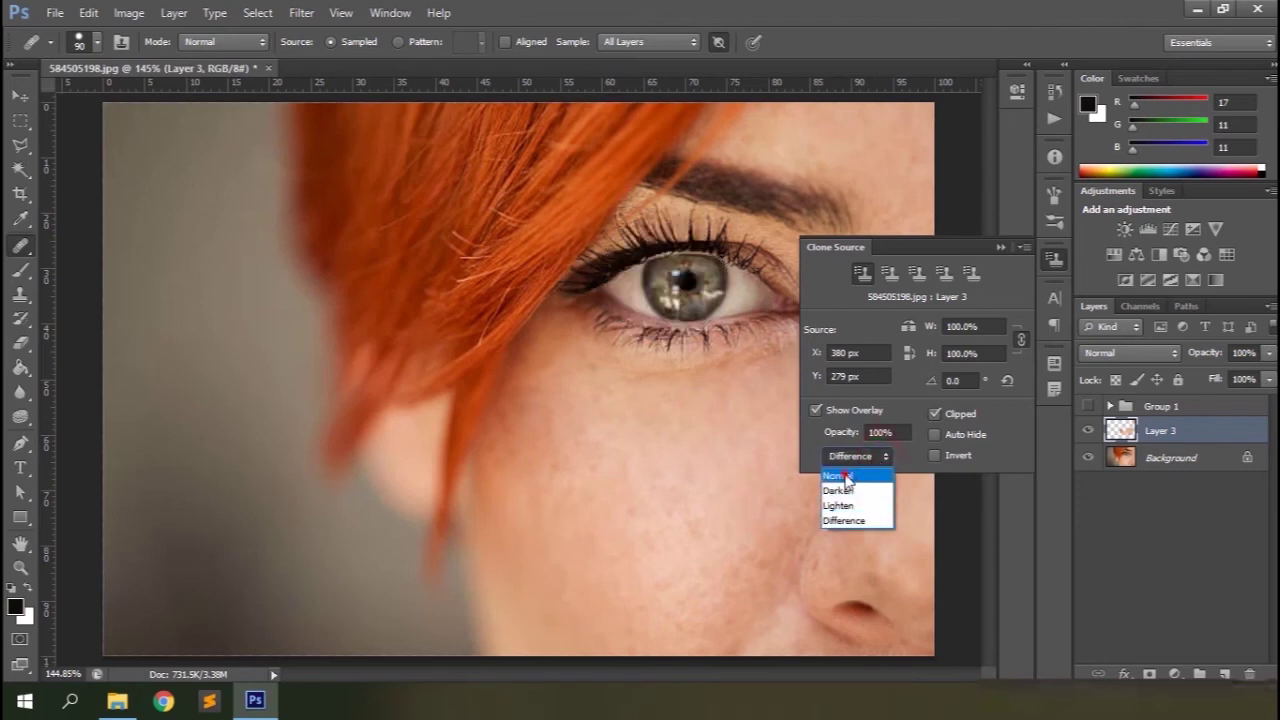
pyautogui.click(845, 480)
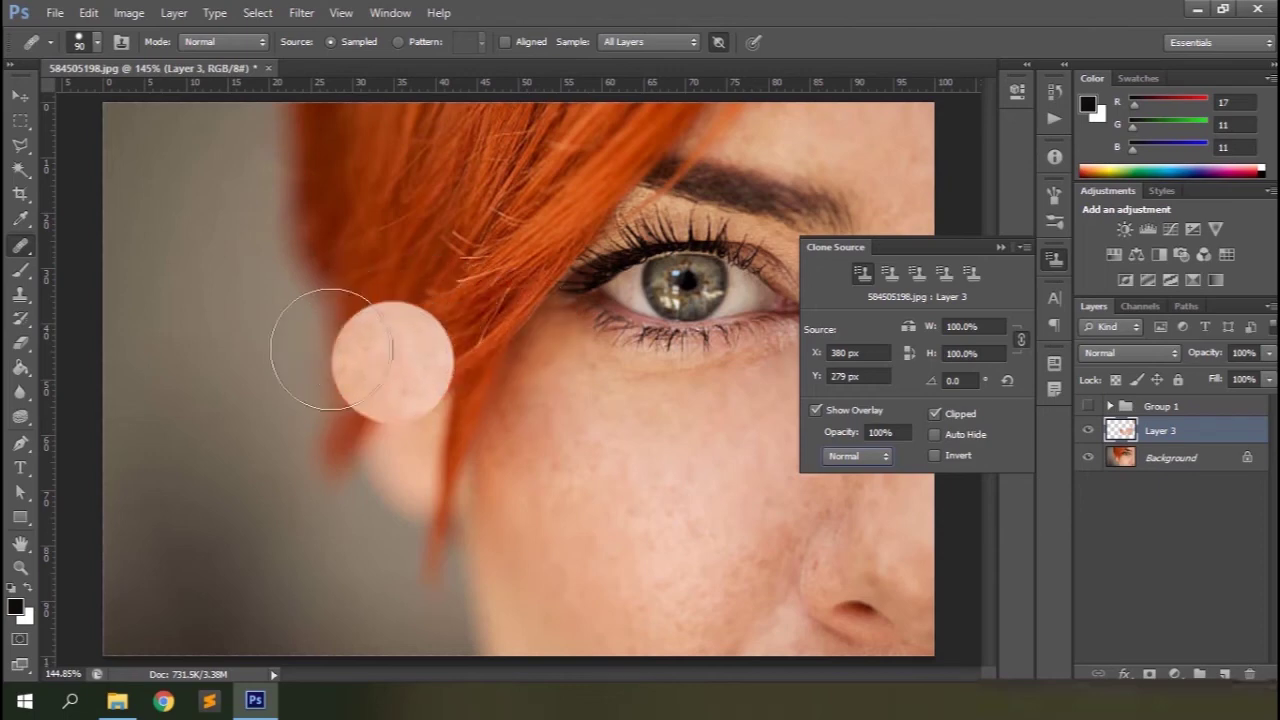
# Step: Turn off Clipped for the clone overlay and try painting the sampled area over the cheek
pyautogui.click(935, 414)
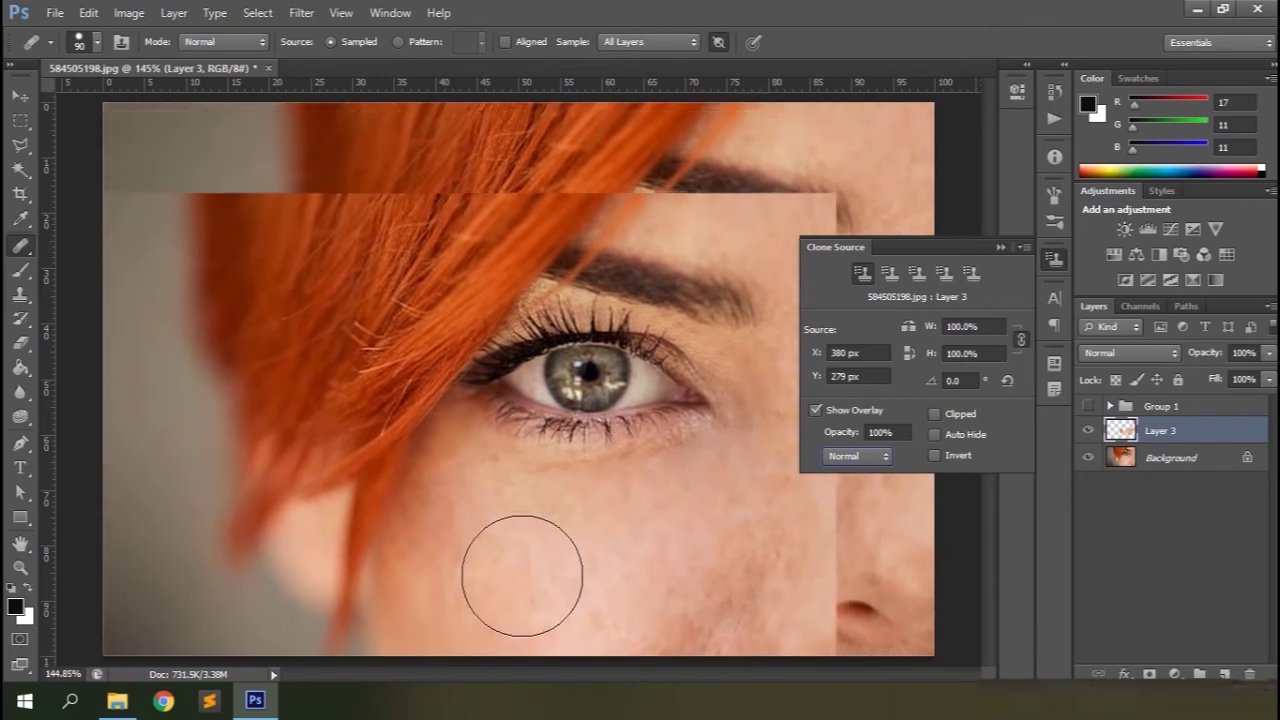
pyautogui.click(520, 577)
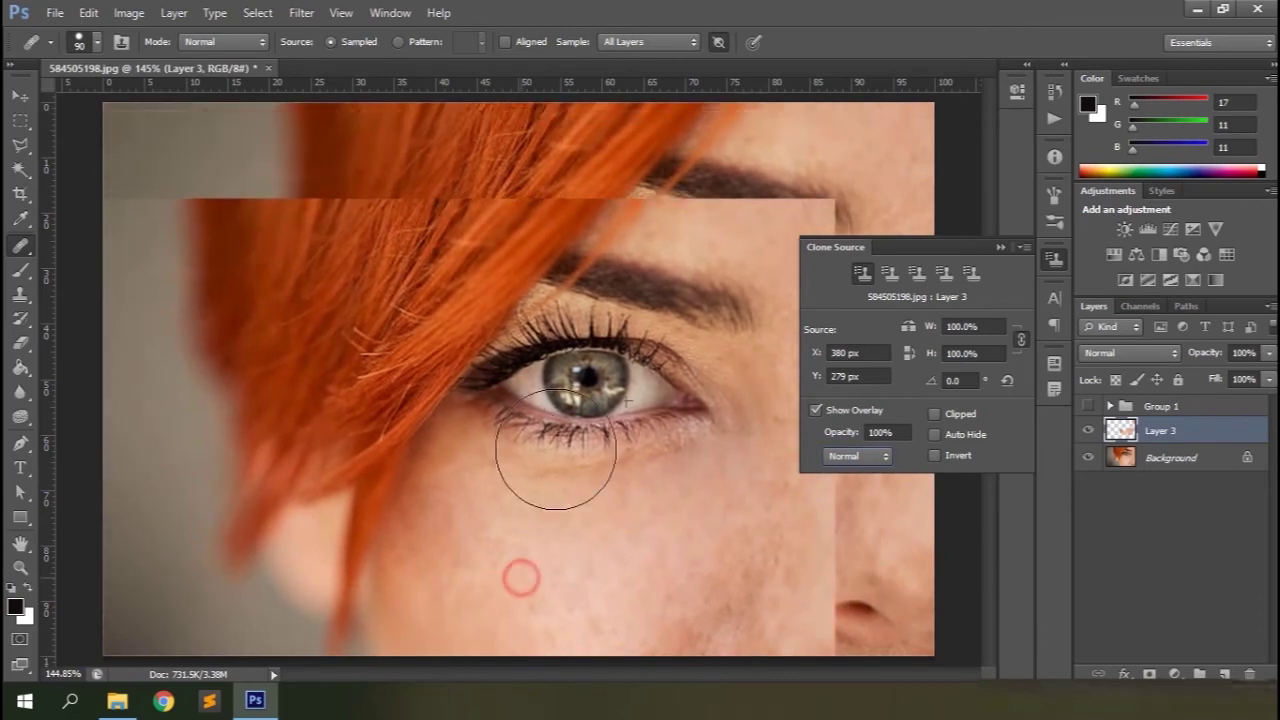
pyautogui.moveTo(662, 463); pyautogui.dragTo(671, 471)
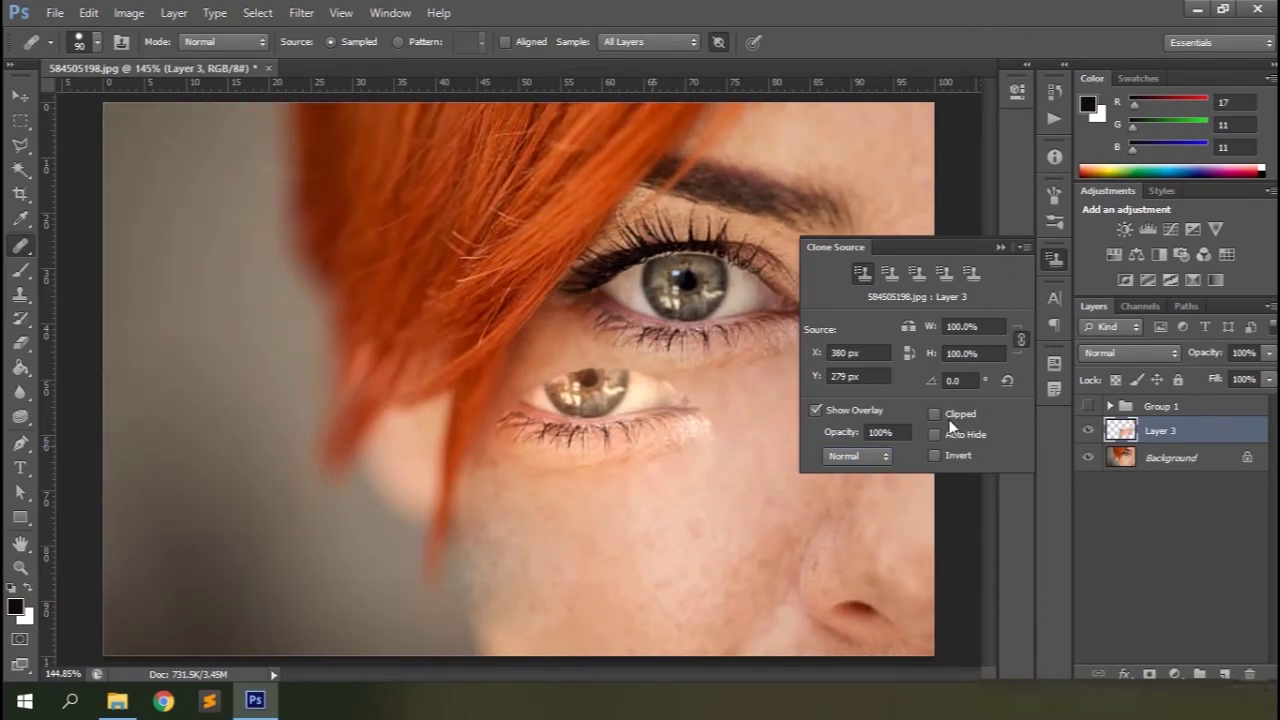
# Step: Turn on Clipped and Auto Hide for the overlay, testing them with a cheek stroke that is undone
pyautogui.click(935, 413)
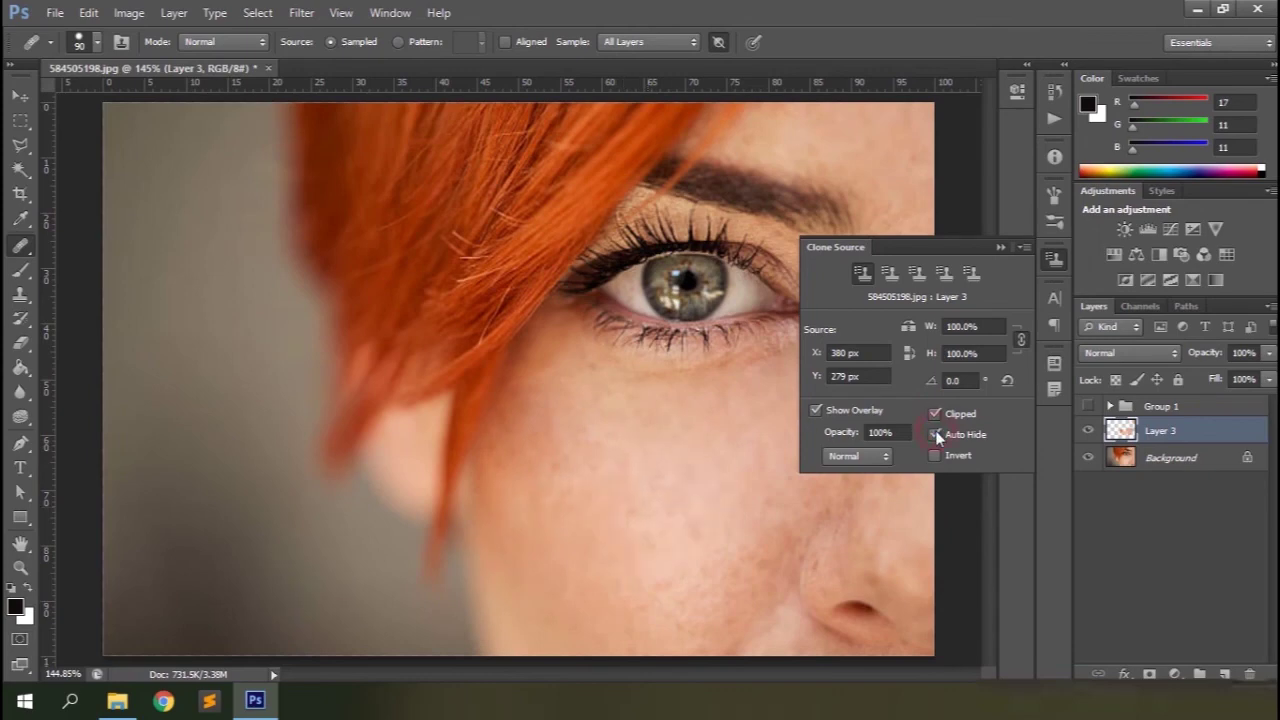
pyautogui.moveTo(548, 525); pyautogui.dragTo(577, 437)
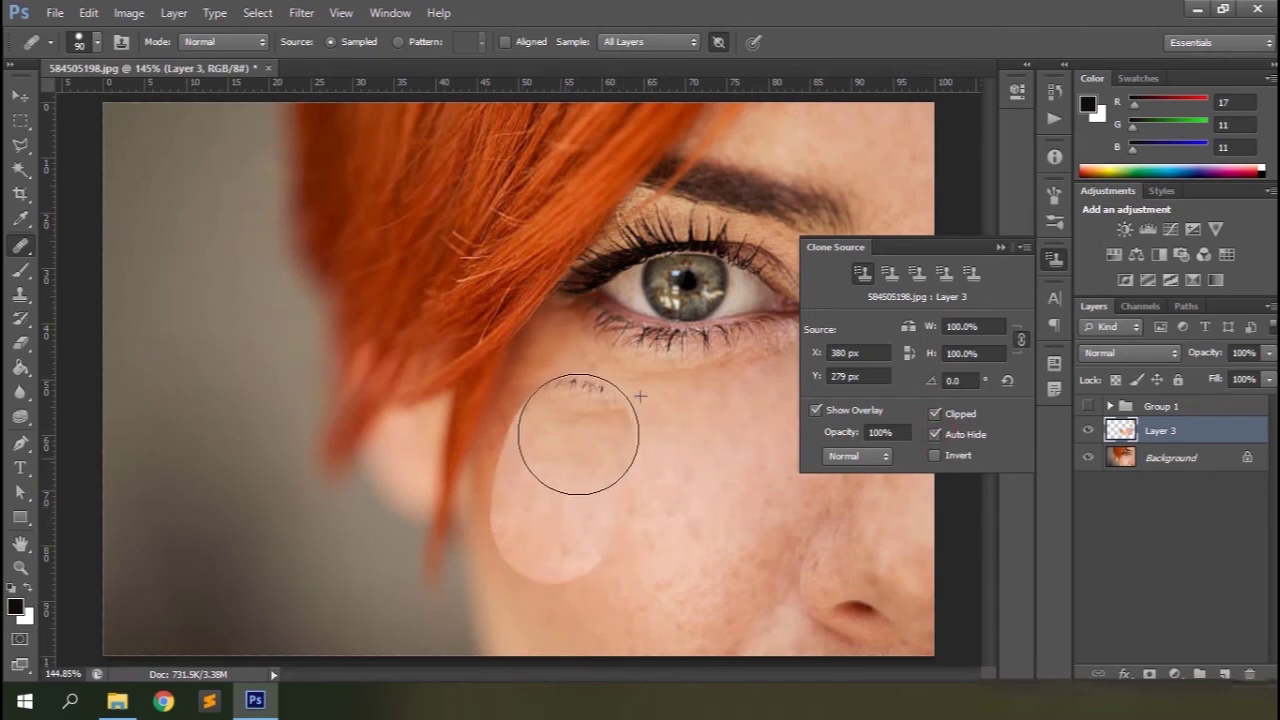
pyautogui.hotkey('ctrl', 'z')
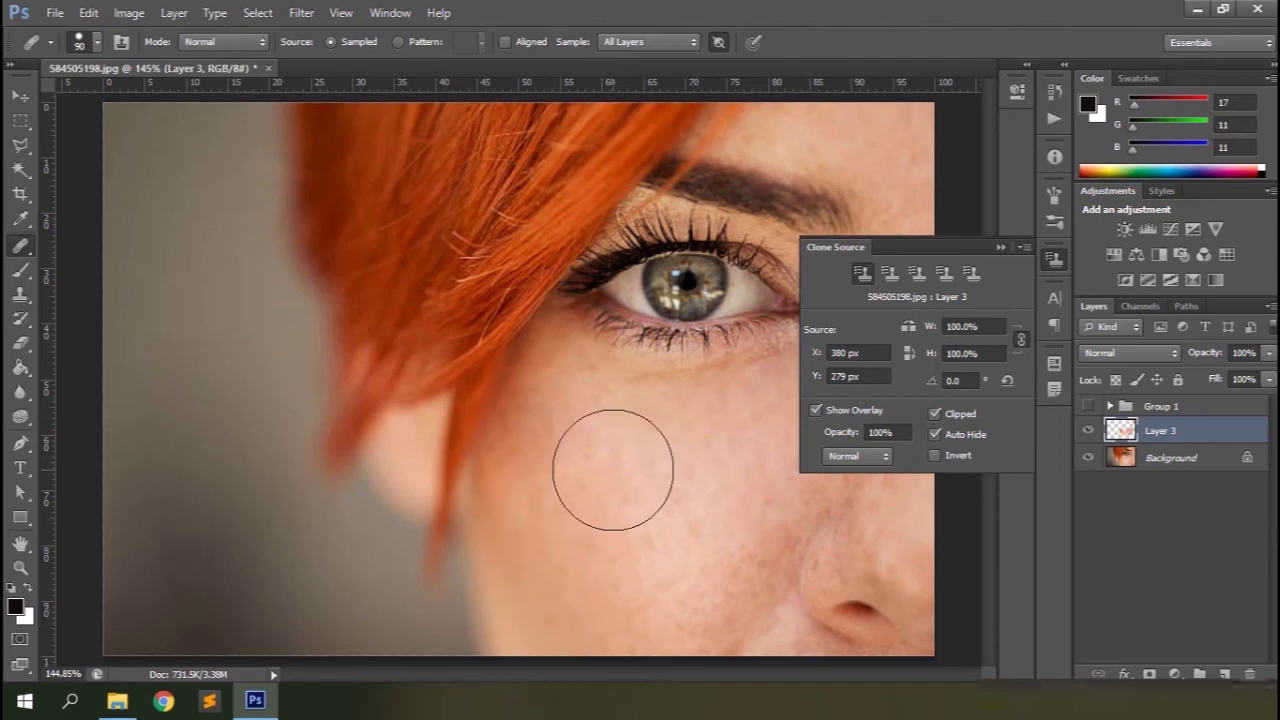
# Step: Turn on Invert for the clone overlay and close the Clone Source settings
pyautogui.click(935, 456)
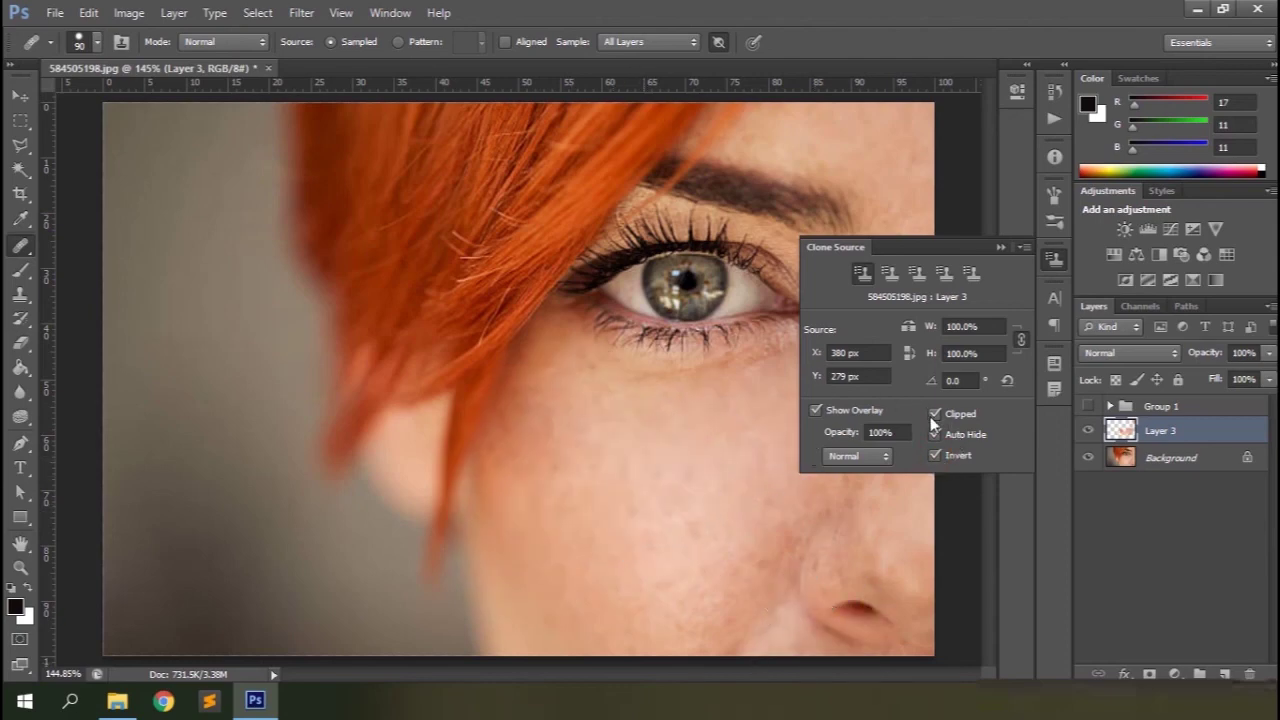
pyautogui.click(1002, 246)
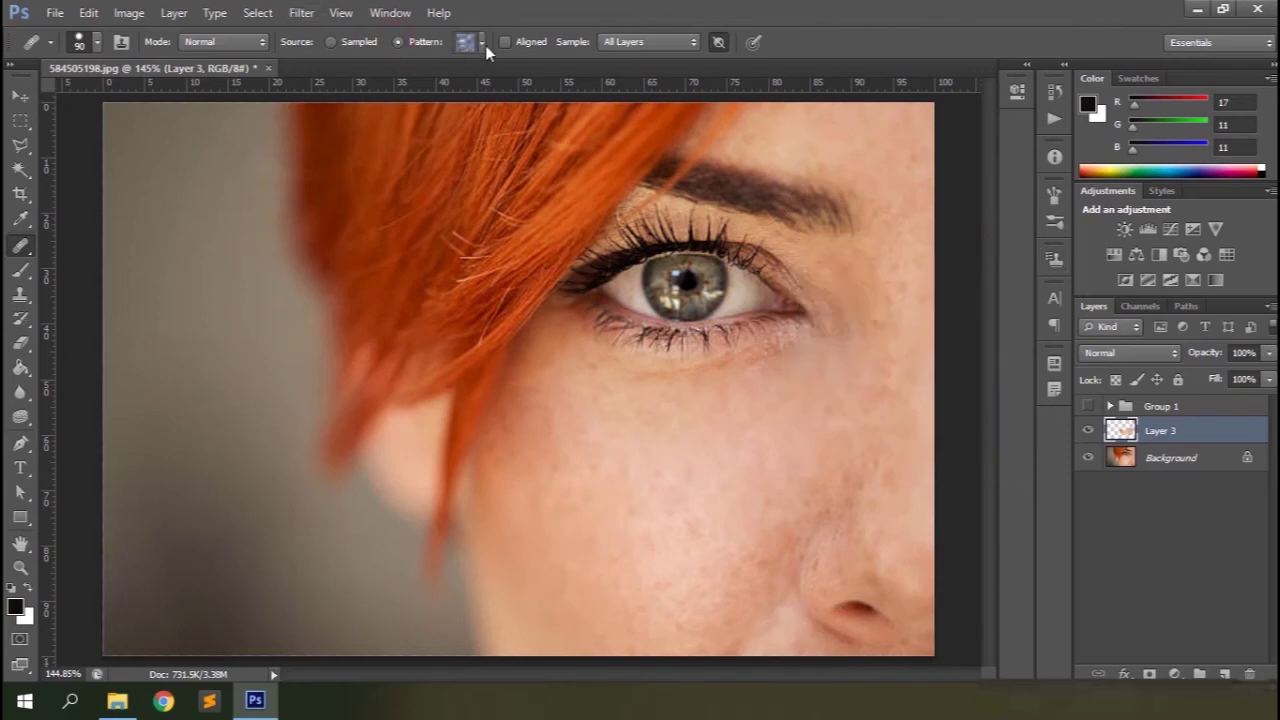
# Step: Try healing the cheek with a pattern as the source and undo the stroke
pyautogui.click(482, 43)
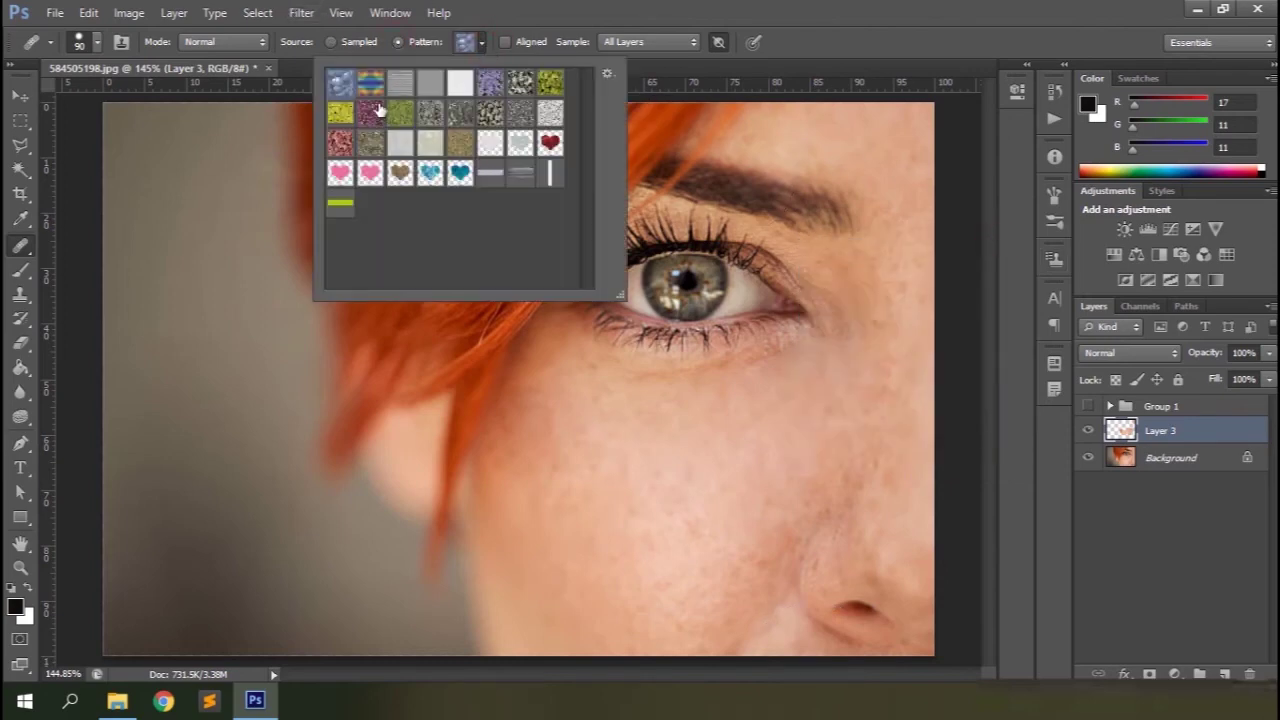
pyautogui.click(543, 534)
pyautogui.moveTo(543, 534)
pyautogui.mouseDown()
pyautogui.moveTo(749, 471)
pyautogui.moveTo(709, 514)
pyautogui.moveTo(763, 480)
pyautogui.moveTo(729, 414)
pyautogui.moveTo(690, 400)
pyautogui.mouseUp()
pyautogui.hotkey('ctrl', 'z')
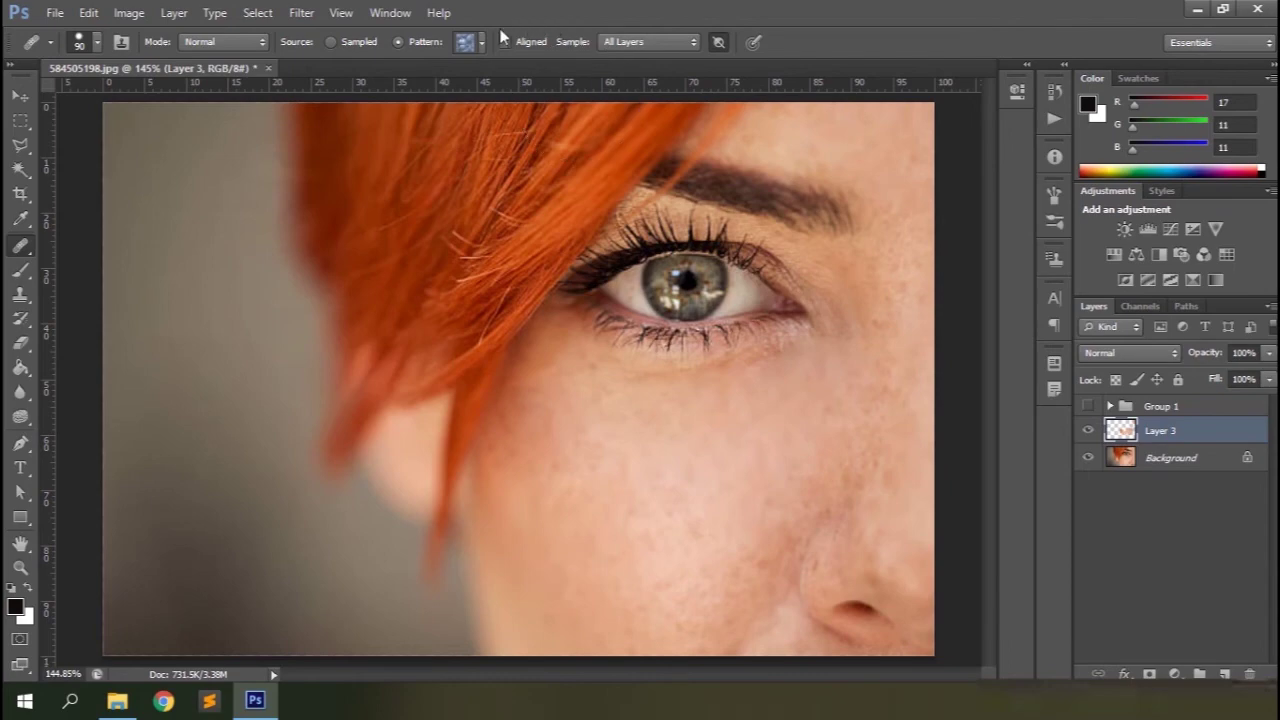
# Step: Look through the available healing patterns and the options for managing and loading pattern sets
pyautogui.click(484, 44)
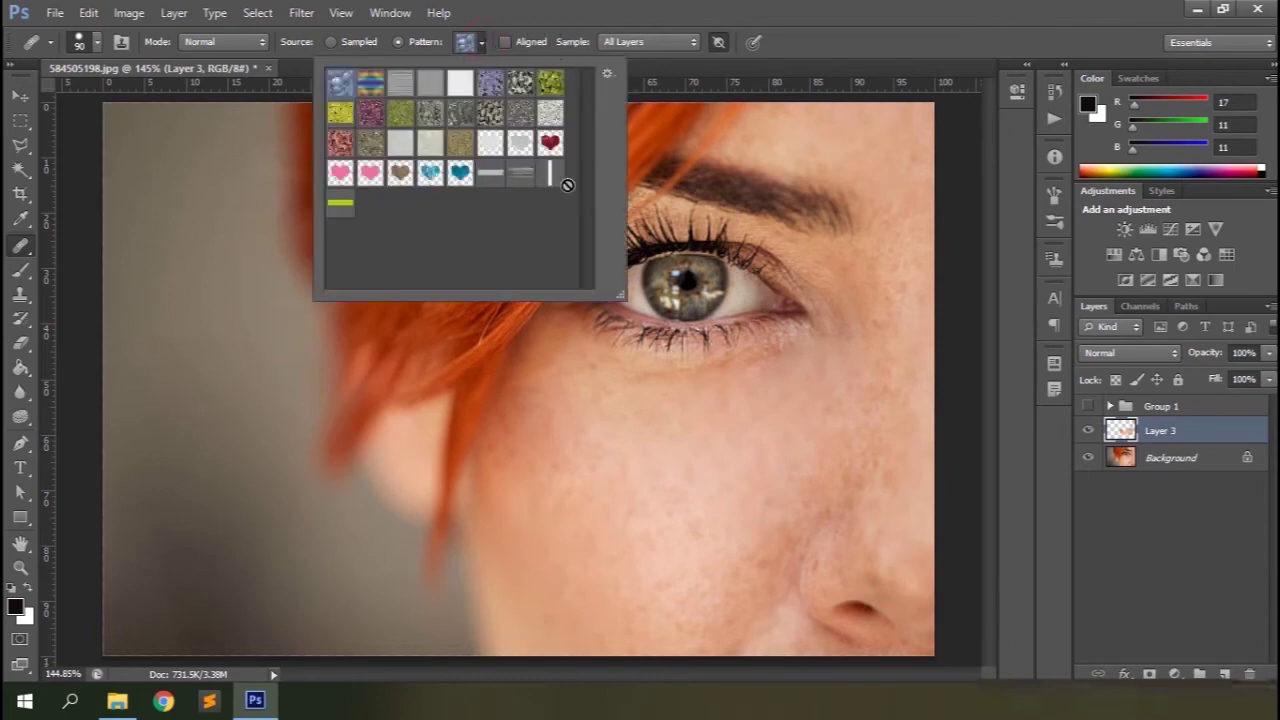
pyautogui.click(607, 75)
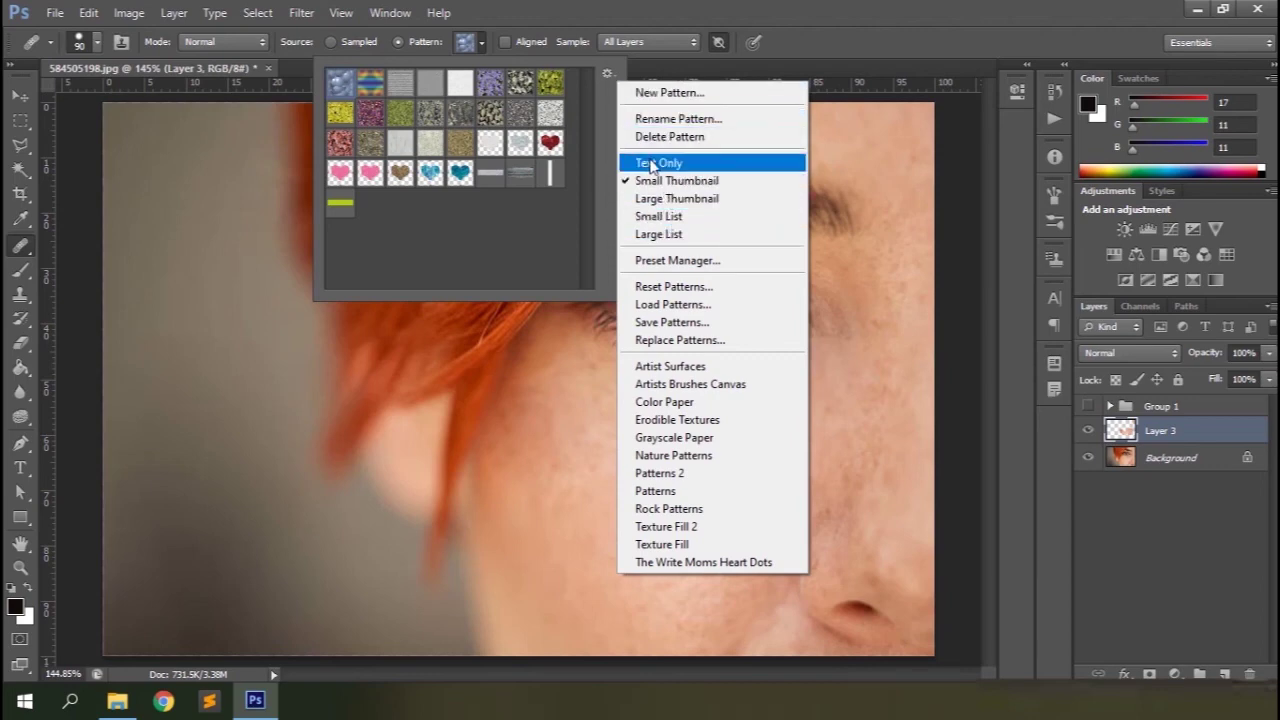
pyautogui.click(695, 9)
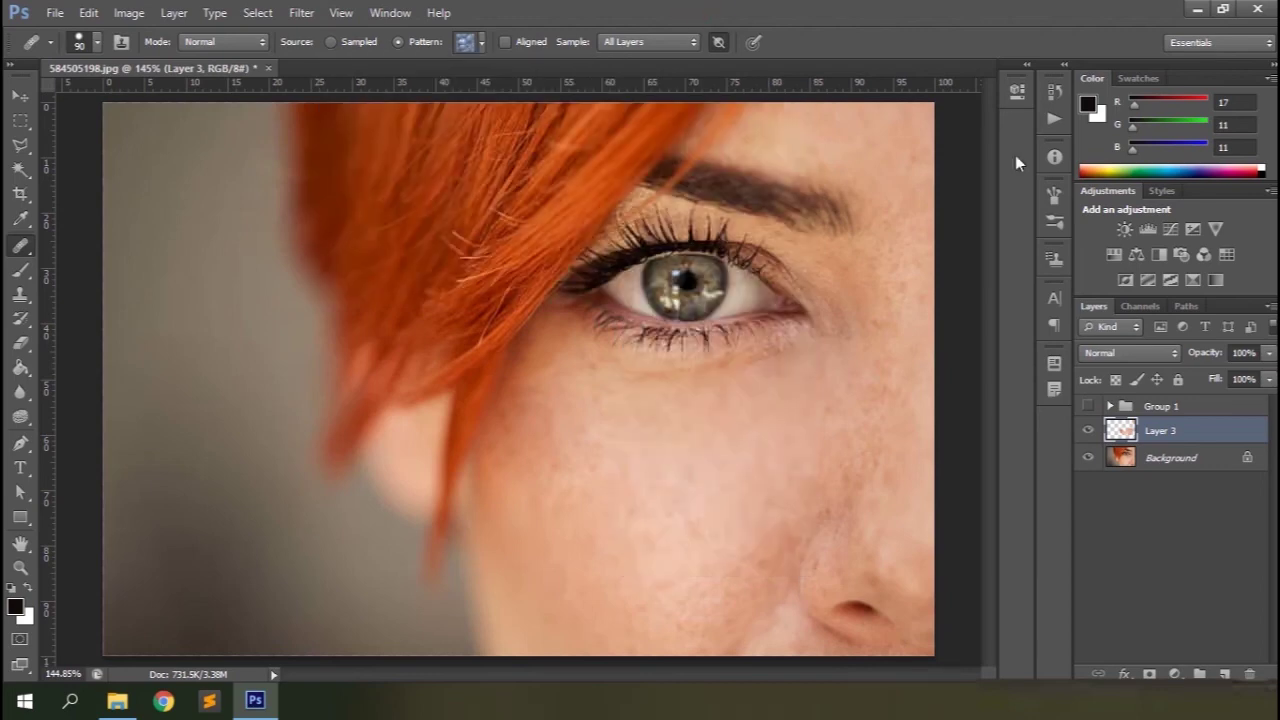
# Step: Hide Layer 3 and define a rectangular patch of cheek skin on the Background layer as a pattern named "skin"
pyautogui.click(1088, 432)
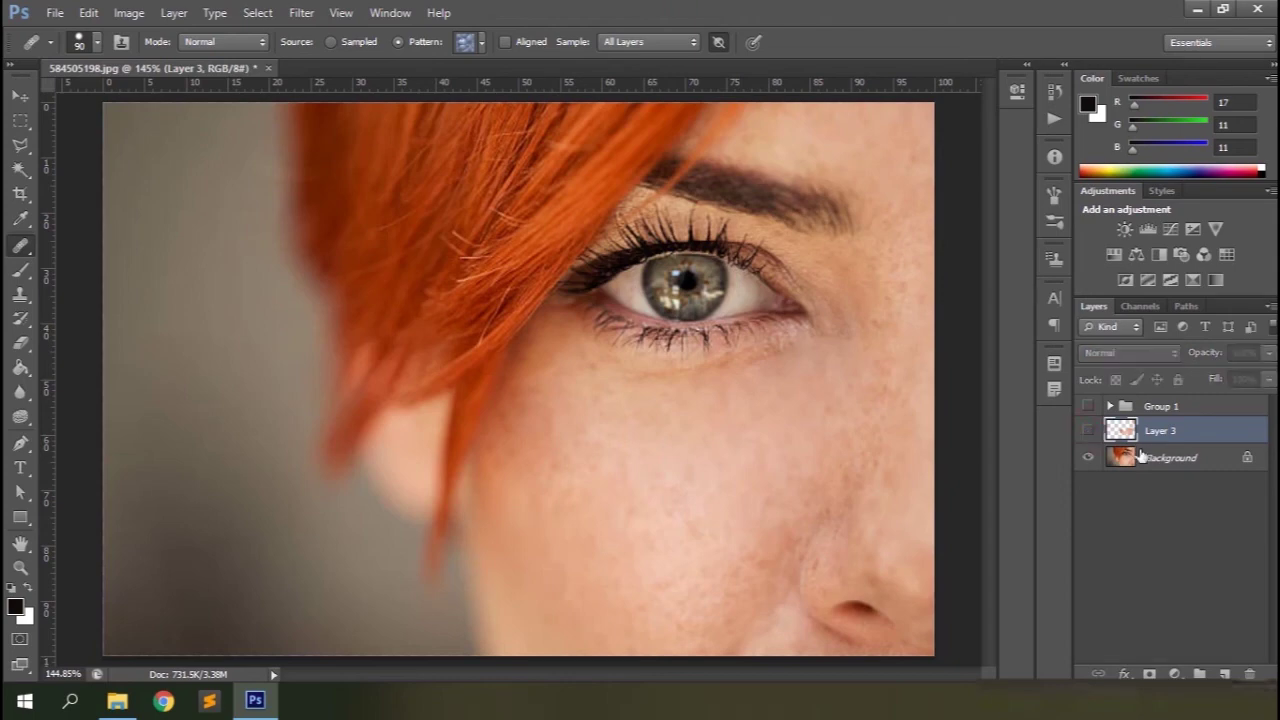
pyautogui.click(1165, 457)
pyautogui.press('m')
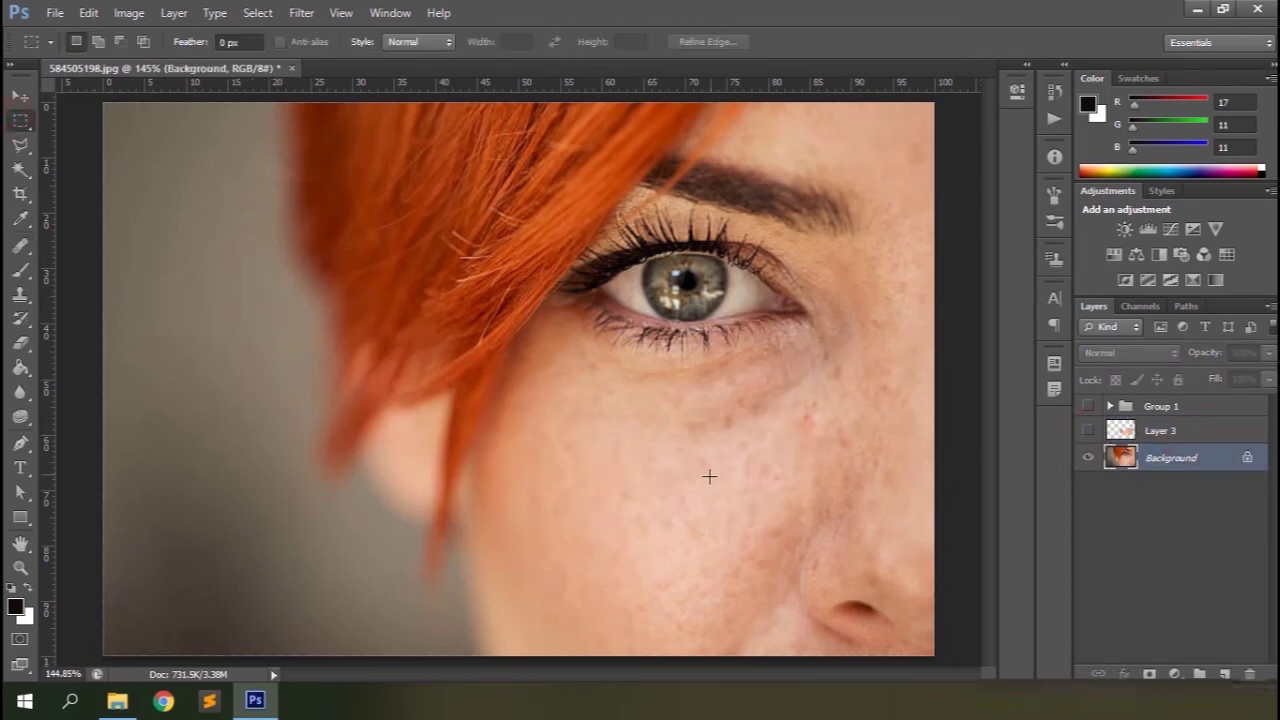
pyautogui.moveTo(567, 440); pyautogui.dragTo(750, 504)
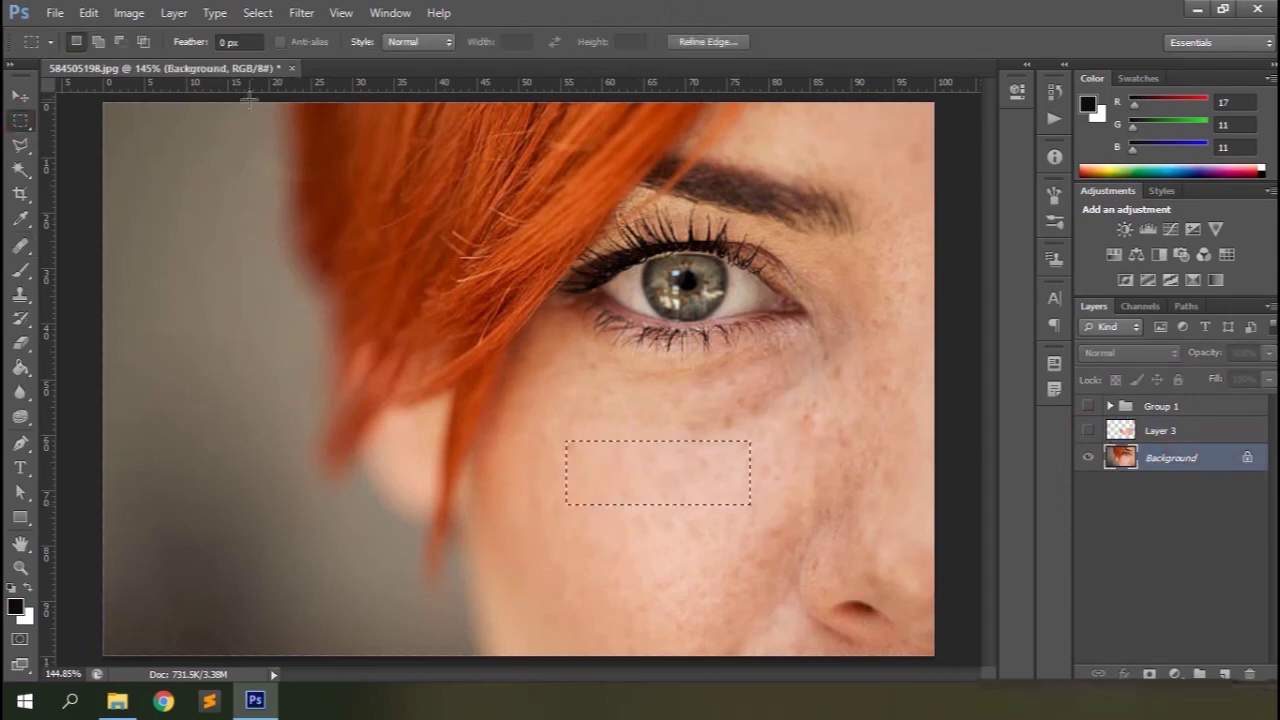
pyautogui.click(88, 12)
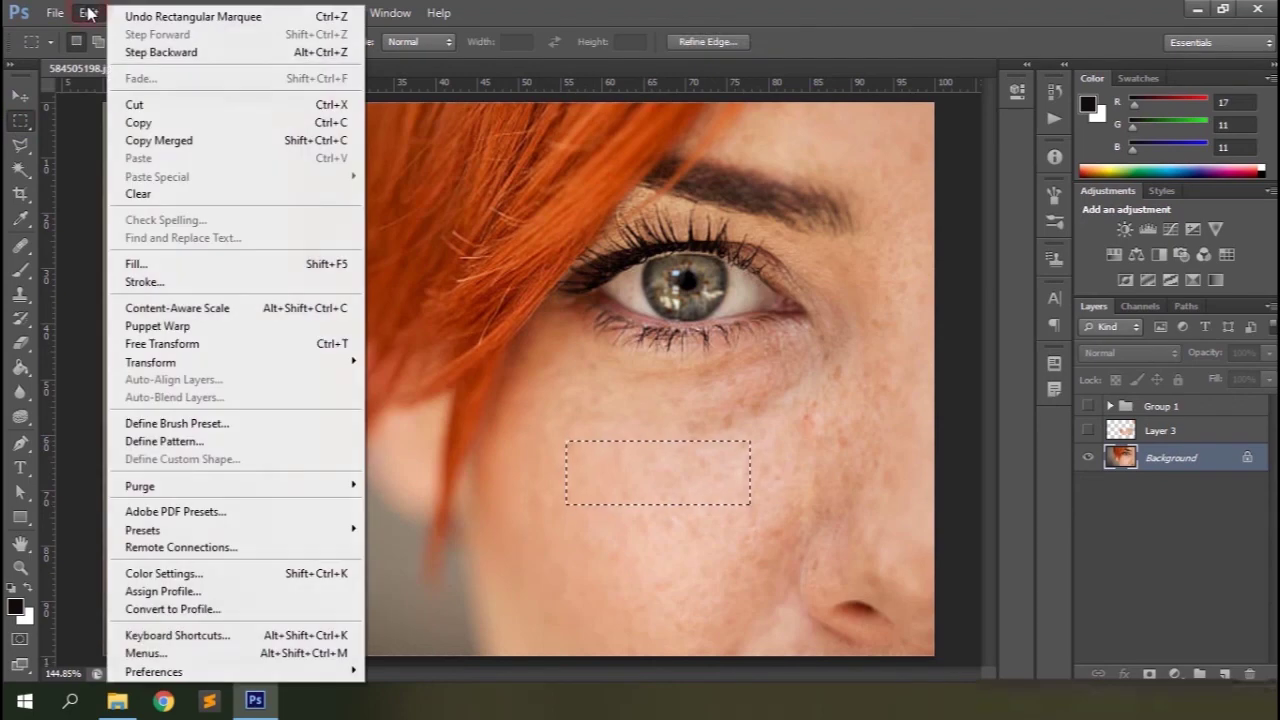
pyautogui.click(165, 441)
pyautogui.write('skin')
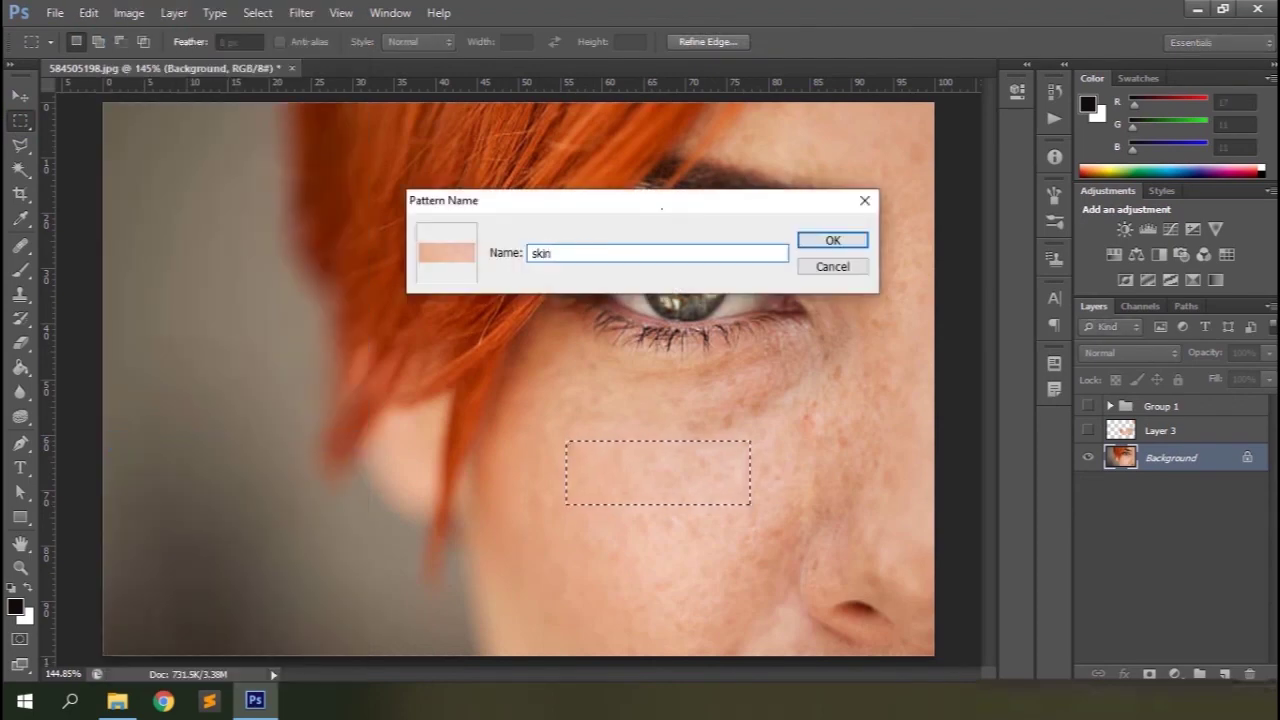
pyautogui.press('Return')
# Step: Try the Healing Brush on the selected cheek area with the skin pattern as its source
pyautogui.click(20, 245)
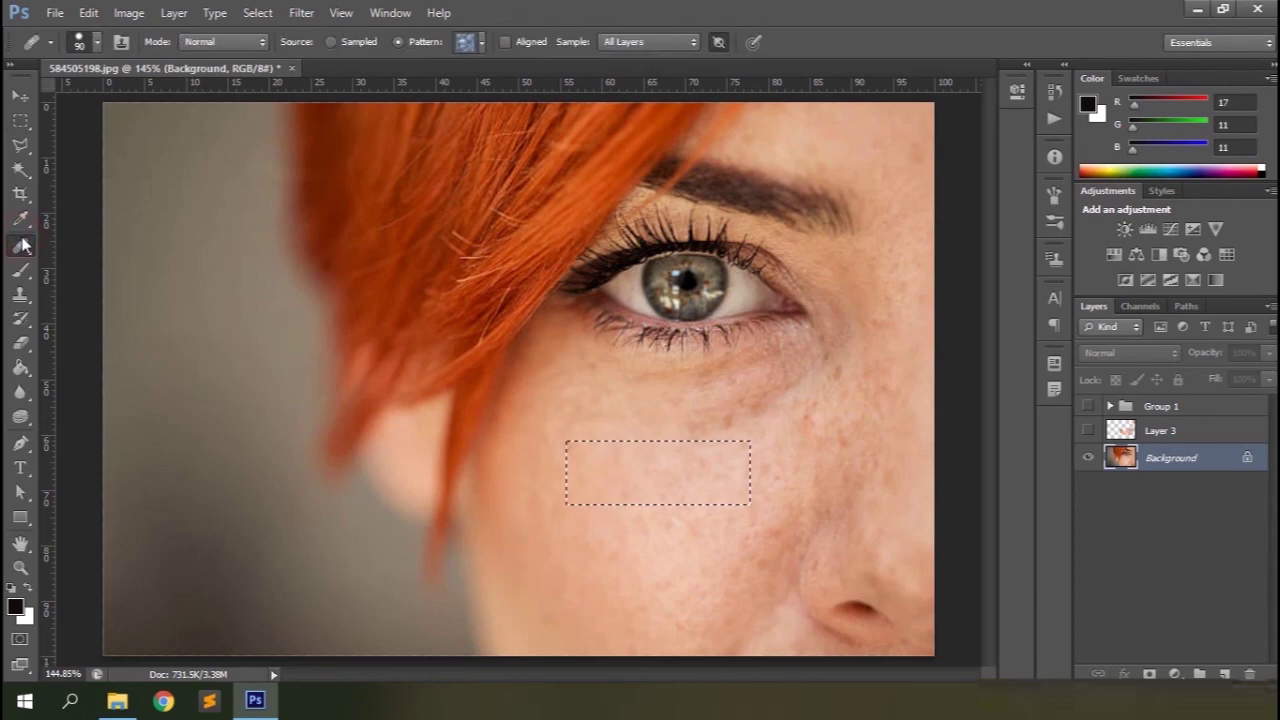
pyautogui.click(481, 42)
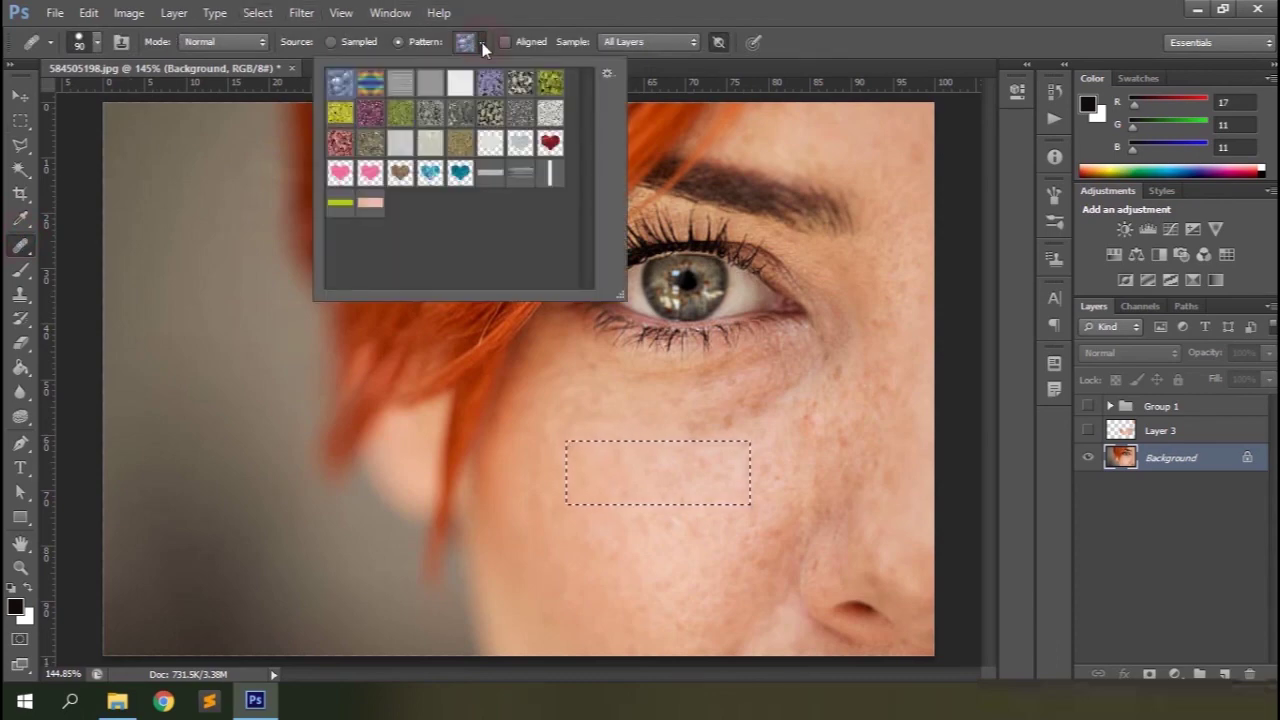
pyautogui.click(370, 202)
pyautogui.click(696, 8)
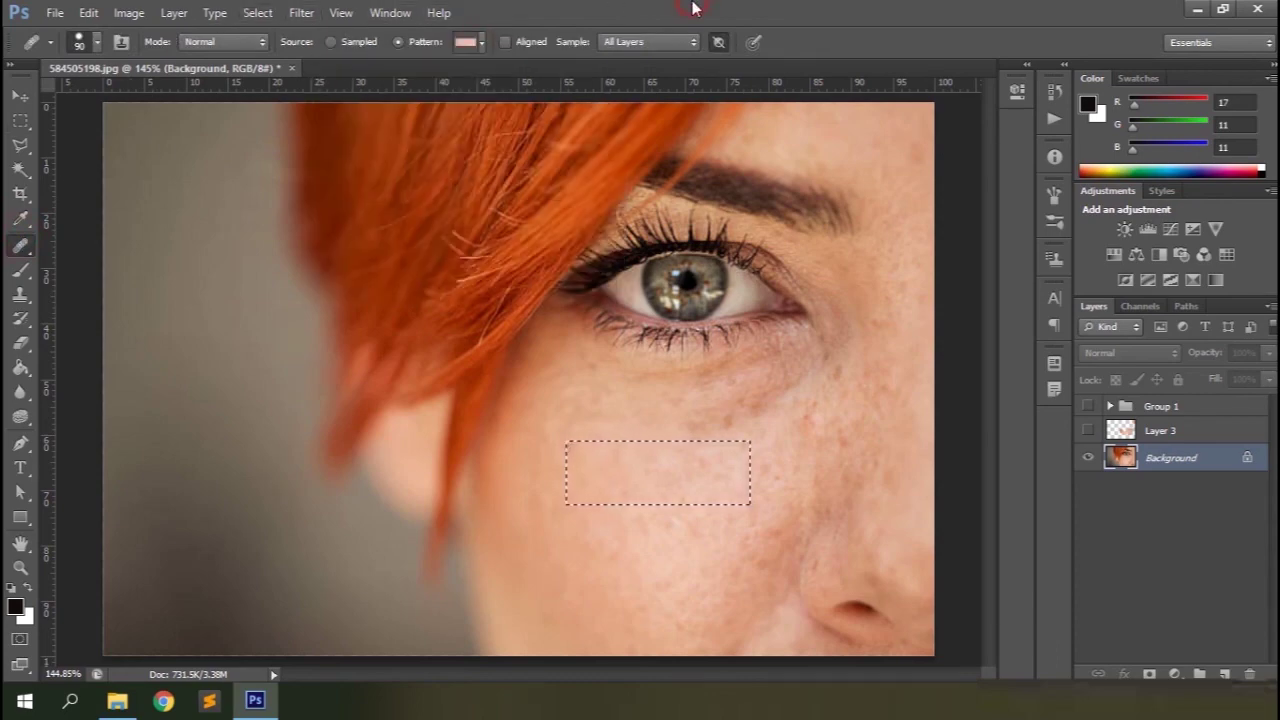
pyautogui.moveTo(560, 423)
pyautogui.mouseDown()
pyautogui.moveTo(613, 463)
pyautogui.moveTo(615, 519)
pyautogui.mouseUp()
pyautogui.moveTo(530, 464); pyautogui.dragTo(655, 530)
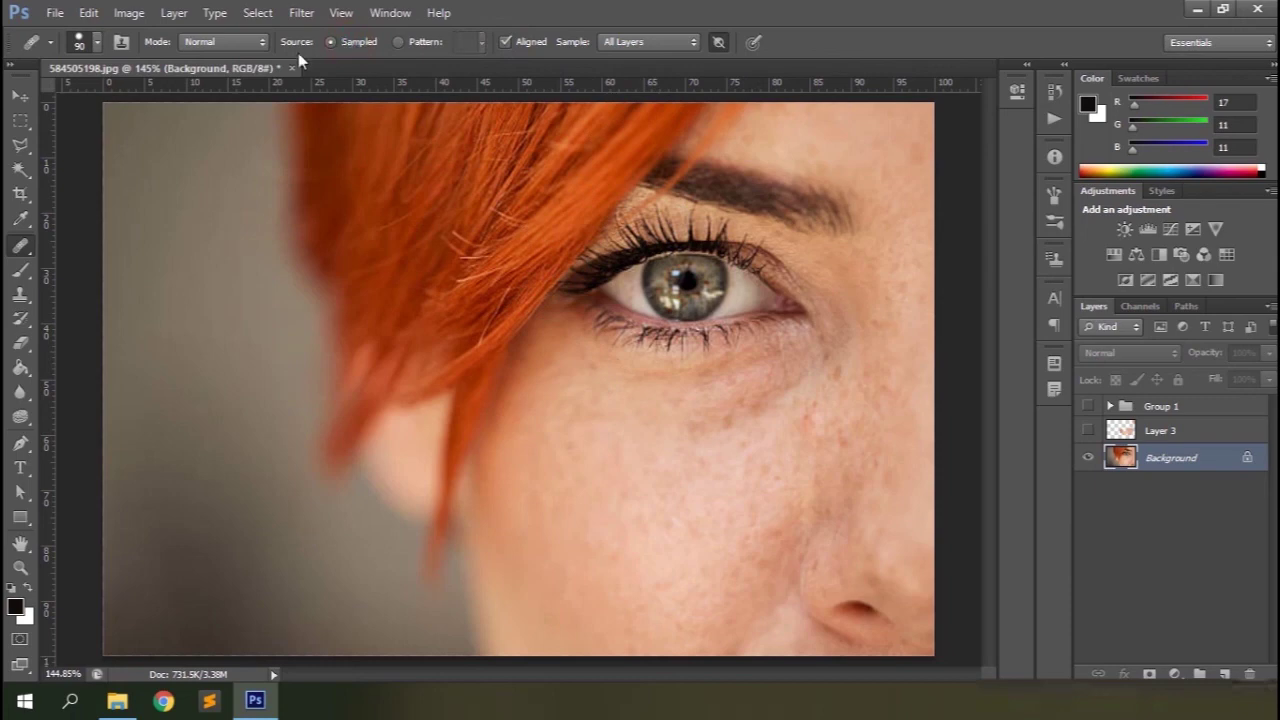
# Step: Try healing across the lower face with an aligned sample taken from the hair, and undo the strokes
pyautogui.keyDown('alt'); pyautogui.click(462, 152); pyautogui.keyUp('alt')
pyautogui.moveTo(510, 575)
pyautogui.mouseDown()
pyautogui.moveTo(514, 551)
pyautogui.moveTo(666, 515)
pyautogui.moveTo(610, 565)
pyautogui.moveTo(752, 565)
pyautogui.moveTo(643, 512)
pyautogui.moveTo(491, 543)
pyautogui.moveTo(578, 510)
pyautogui.moveTo(740, 510)
pyautogui.moveTo(735, 537)
pyautogui.mouseUp()
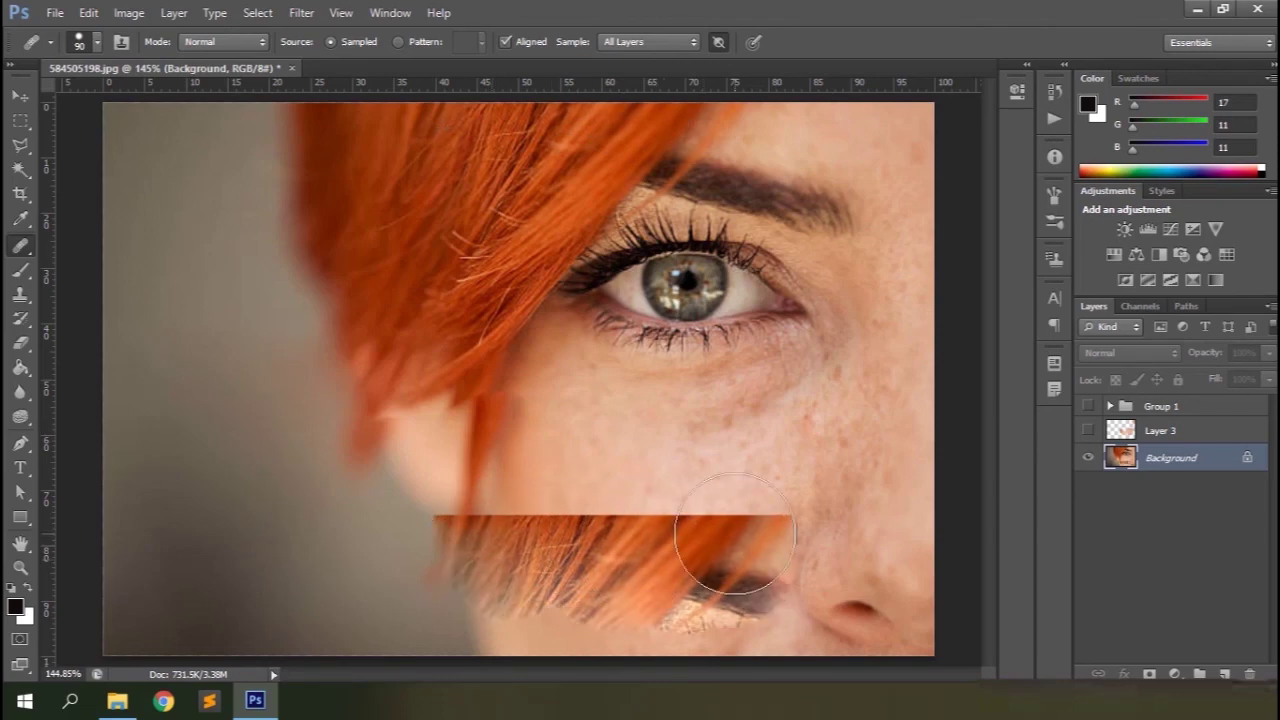
pyautogui.moveTo(214, 558)
pyautogui.mouseDown()
pyautogui.moveTo(323, 531)
pyautogui.moveTo(386, 543)
pyautogui.moveTo(531, 530)
pyautogui.moveTo(575, 565)
pyautogui.mouseUp()
pyautogui.keyDown('alt'); pyautogui.click(814, 486); pyautogui.keyUp('alt')
pyautogui.moveTo(825, 590); pyautogui.dragTo(834, 606)
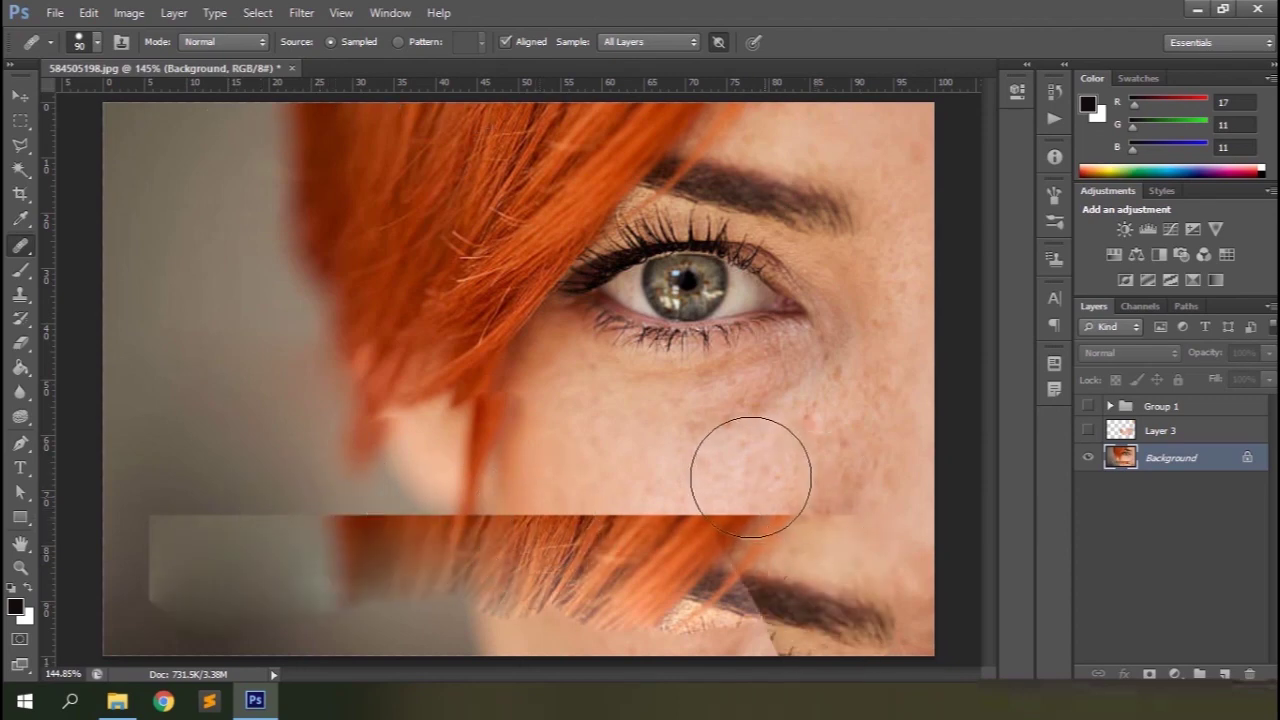
pyautogui.press('F12')
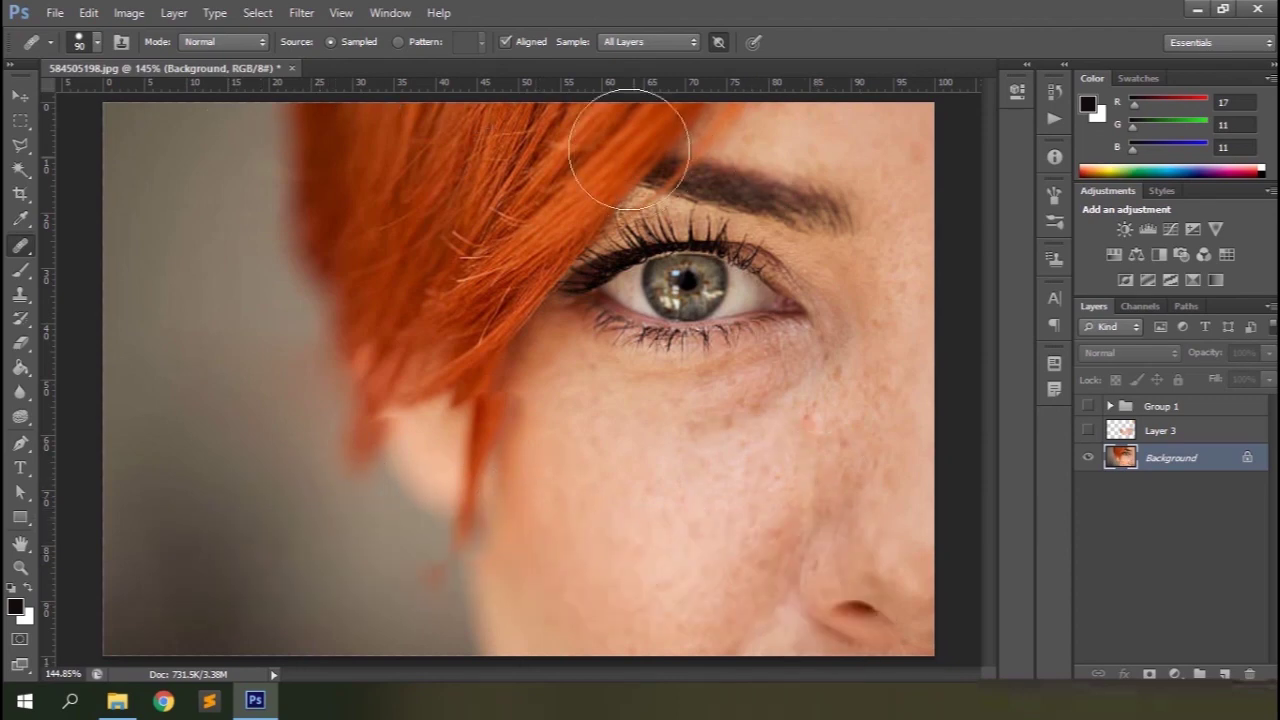
# Step: Delete Layer 3
pyautogui.click(718, 44)
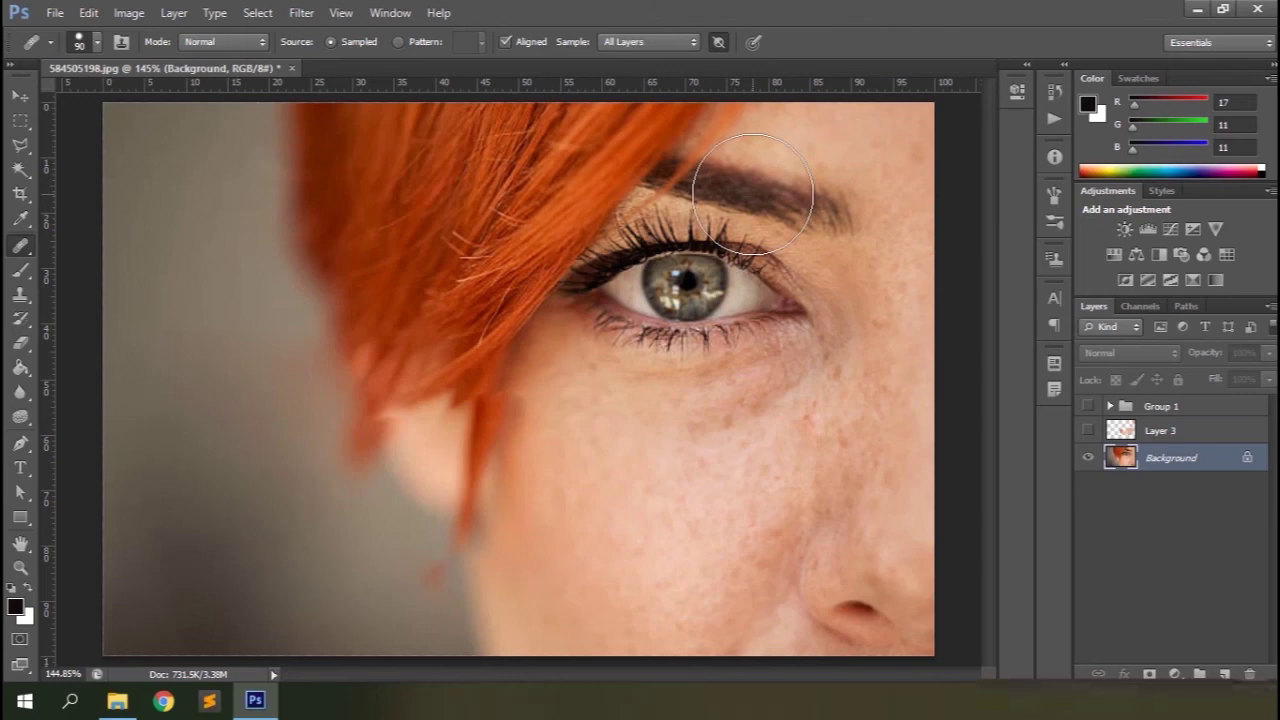
pyautogui.moveTo(1168, 432); pyautogui.dragTo(1248, 674)
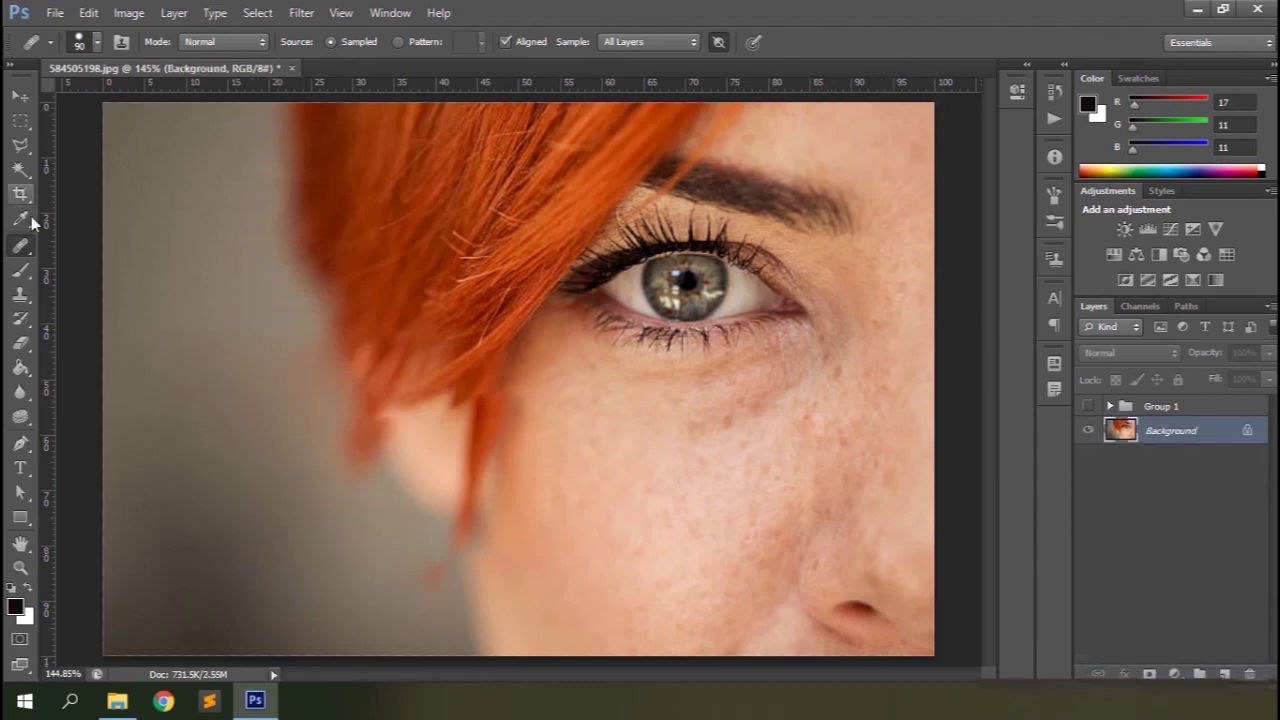
# Step: Switch to the Spot Healing Brush and show the retouching layers in Group 1
pyautogui.click(15, 254)
pyautogui.click(83, 243)
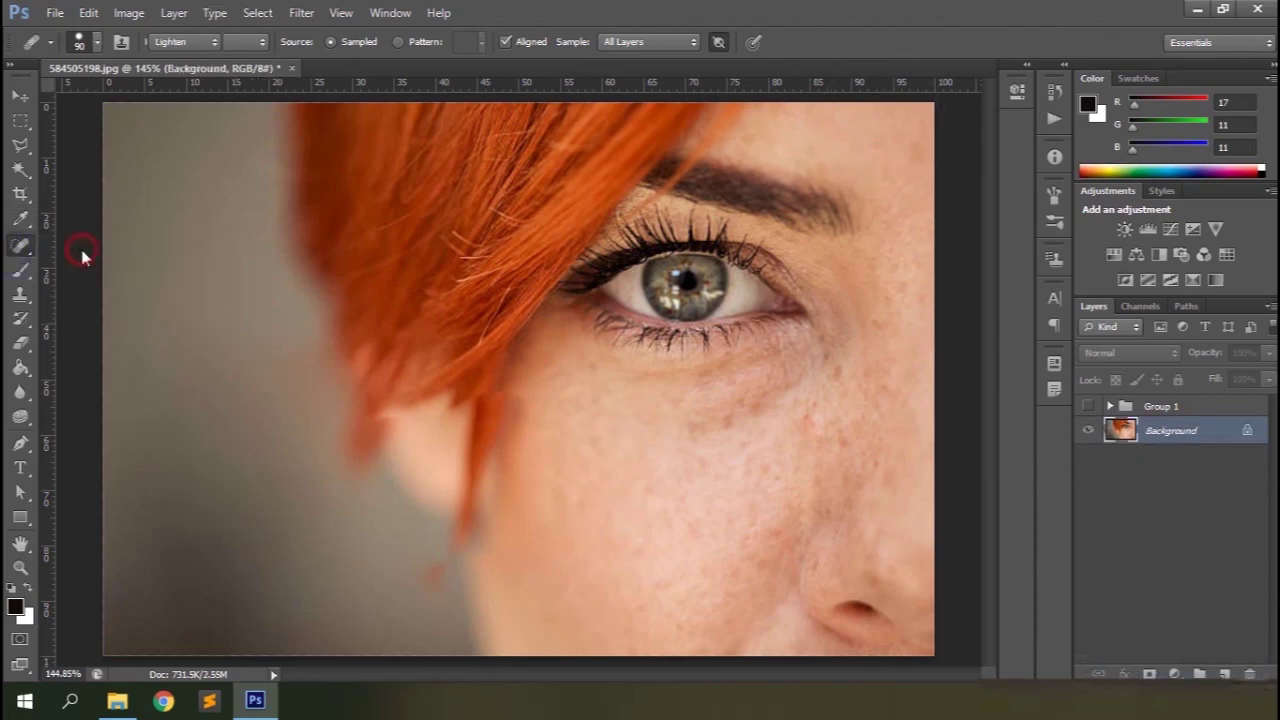
pyautogui.click(1086, 407)
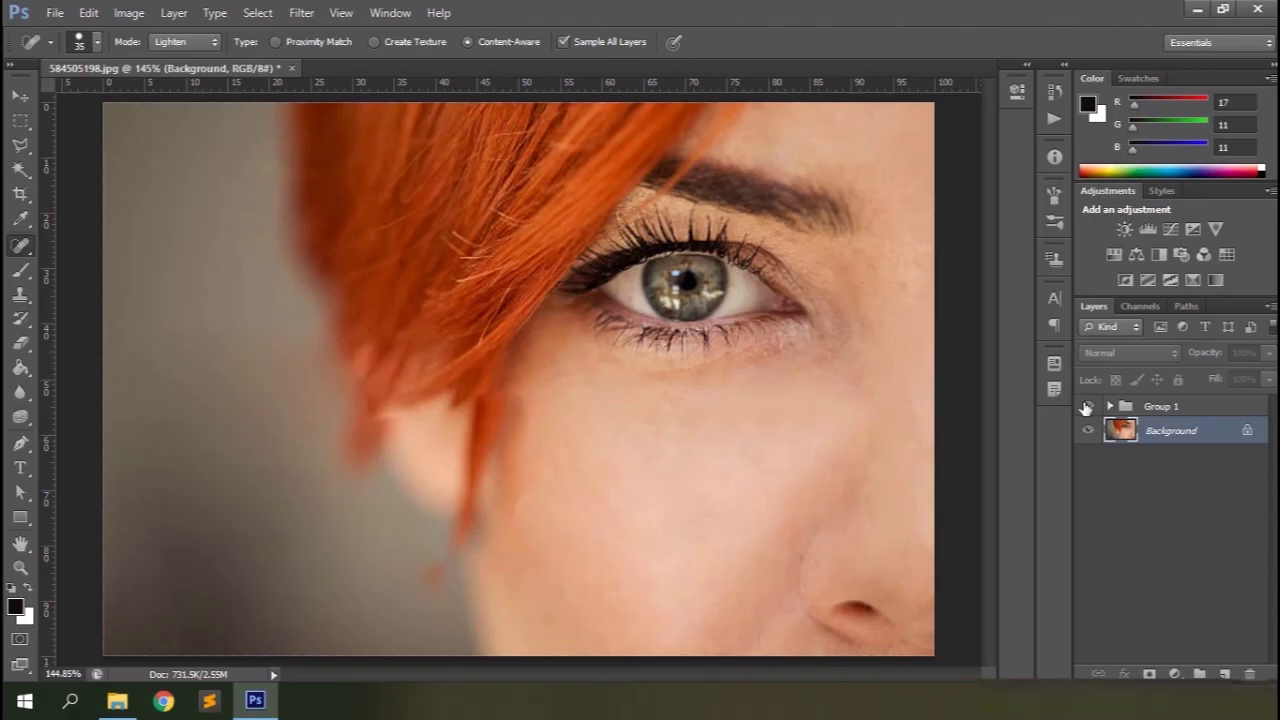